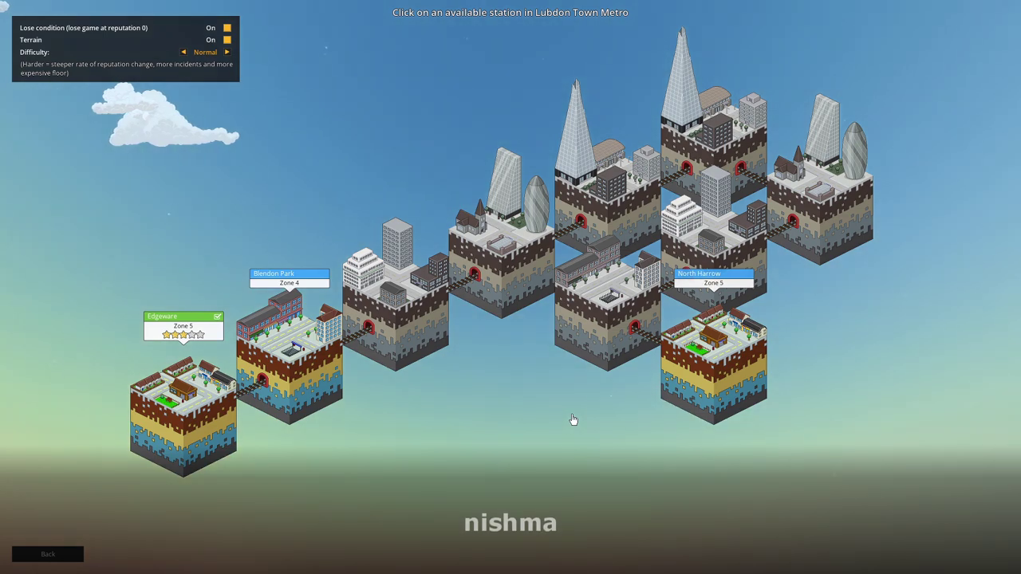
- Rename the Blendon Park station on the campaign map to 'Colindale'
left_click(293, 345)
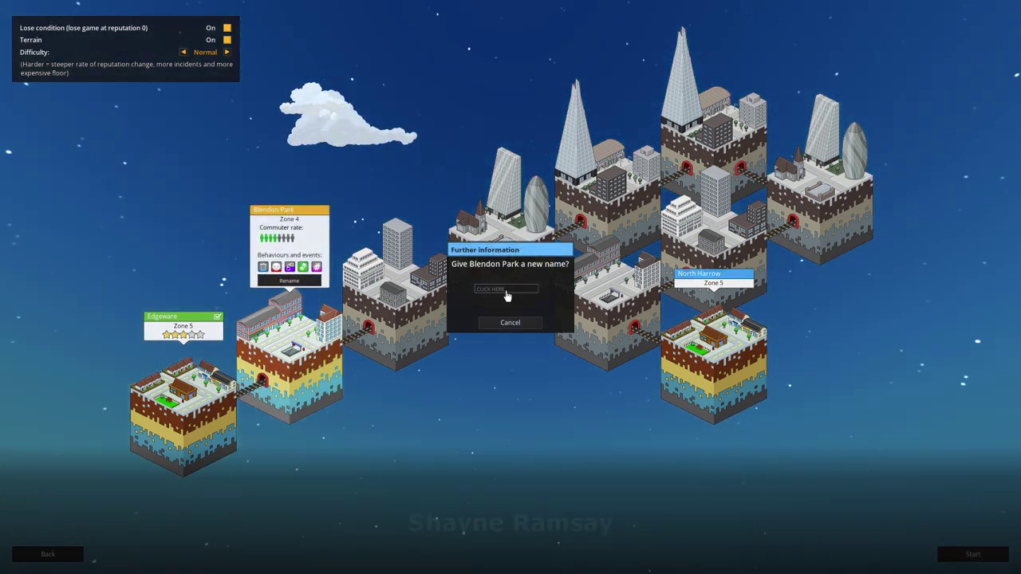
left_click(506, 289)
type("Col")
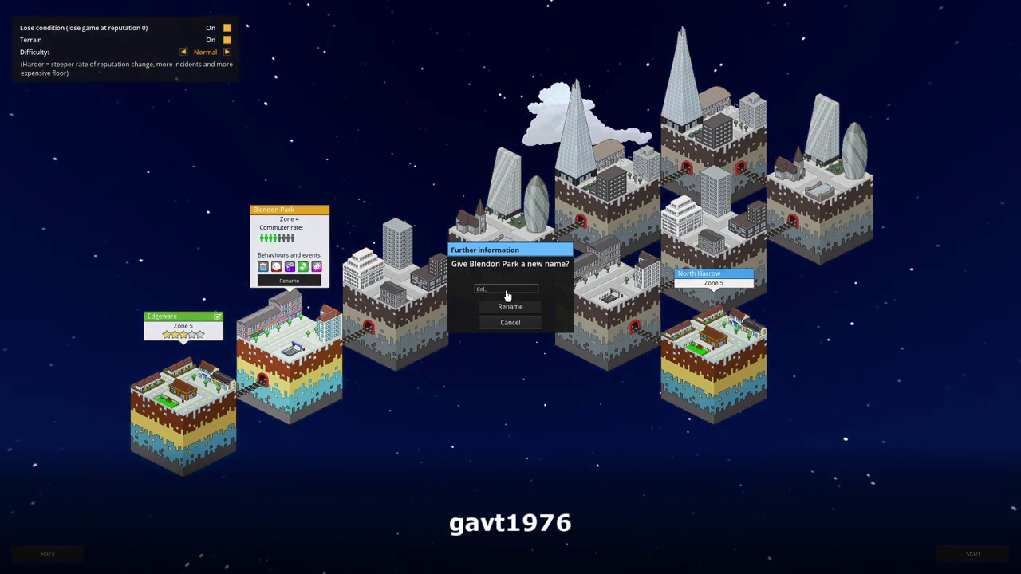
type("indale")
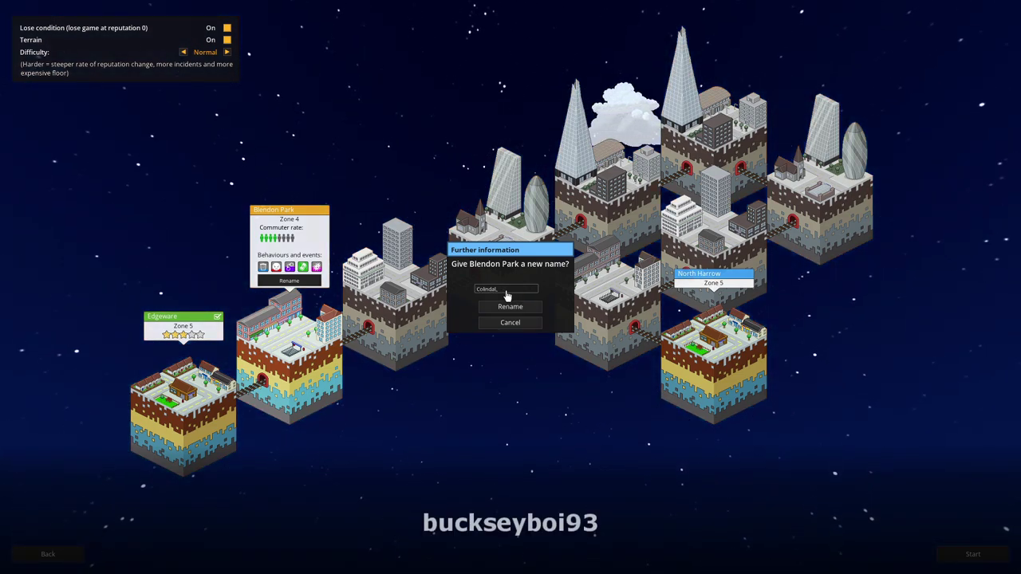
left_click(511, 307)
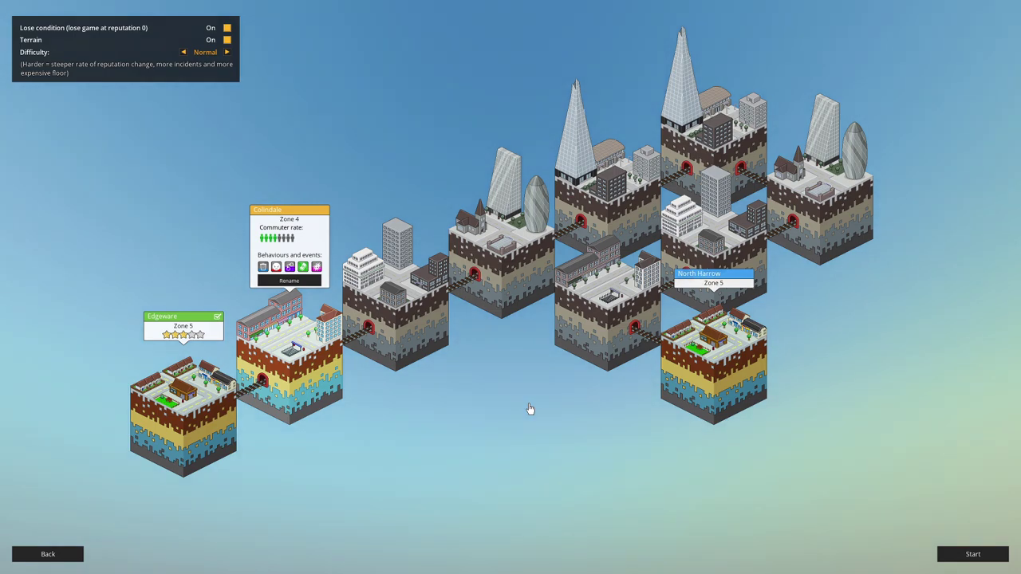
- Select North Harrow on the campaign map and start its level
left_click(702, 351)
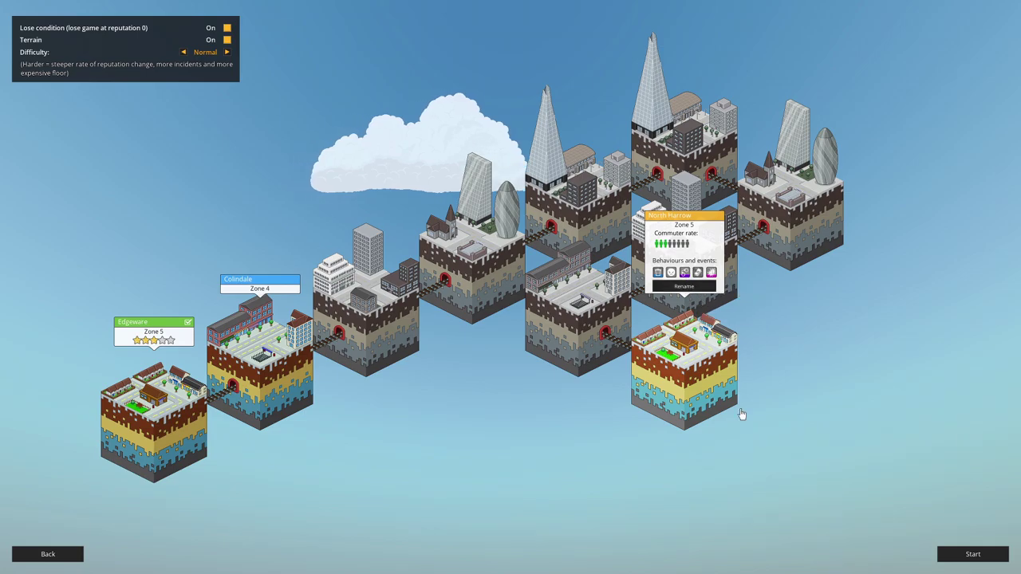
left_click(971, 554)
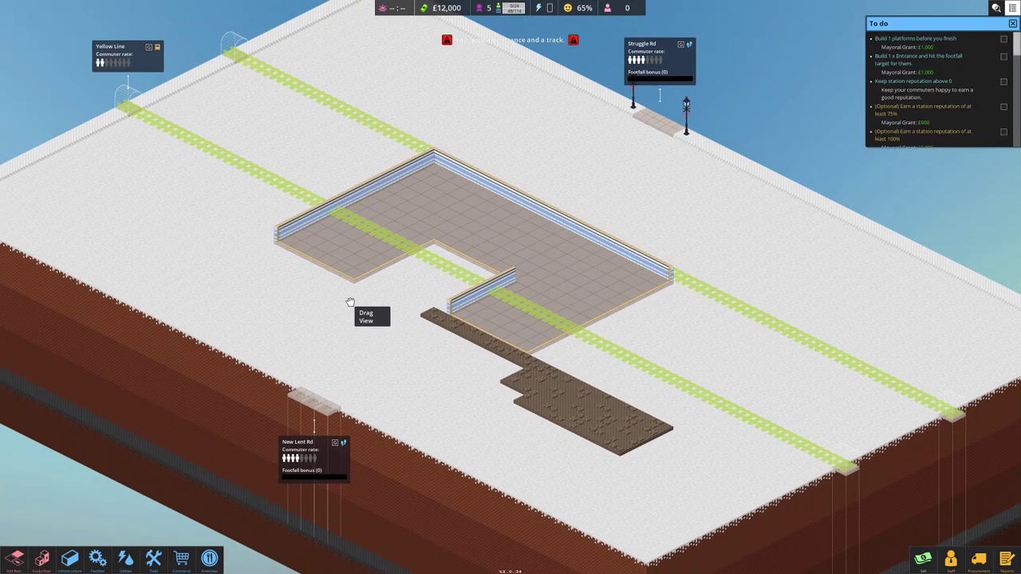
left_click_drag(350, 303, 361, 334)
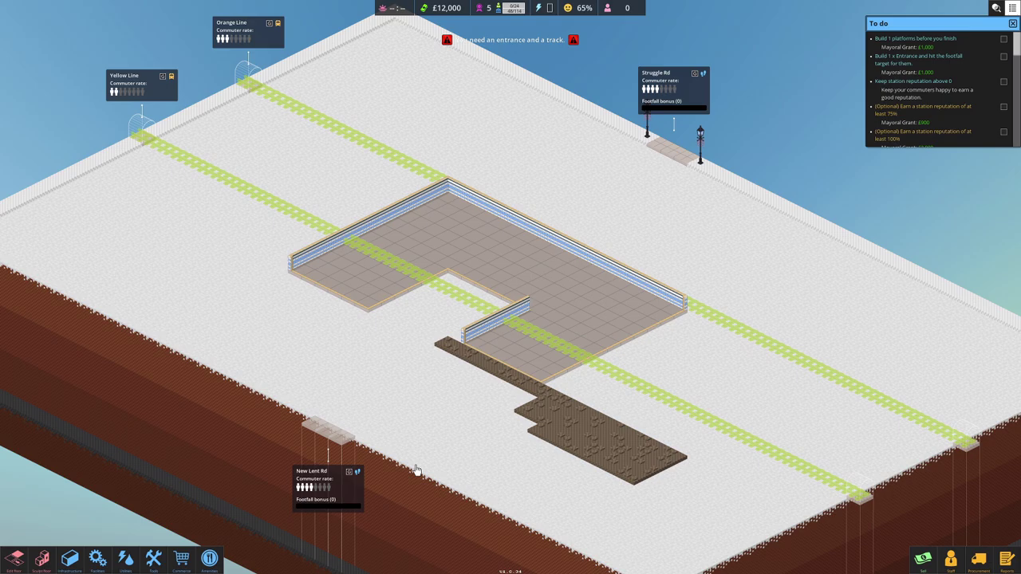
left_click(950, 560)
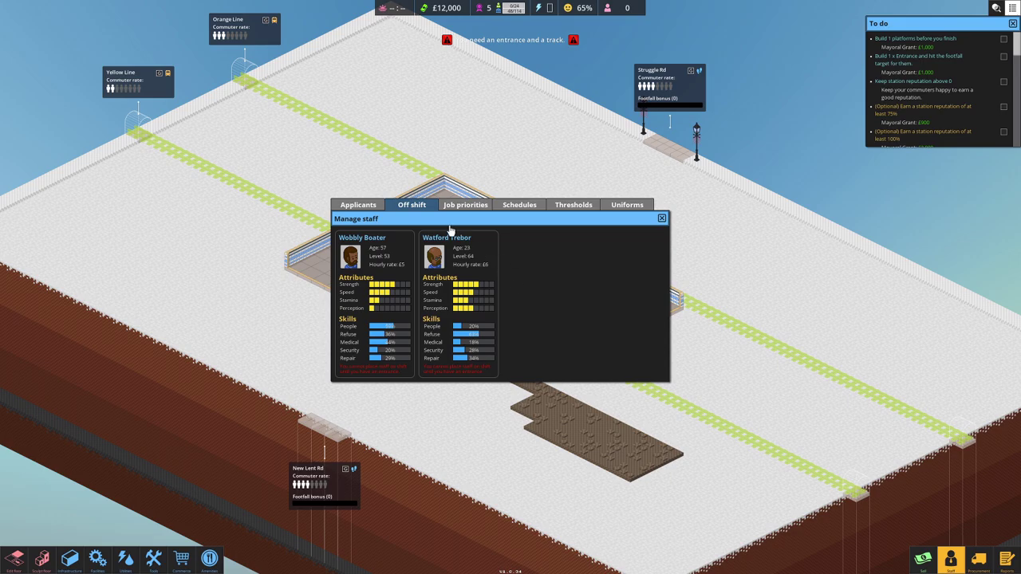
left_click(372, 209)
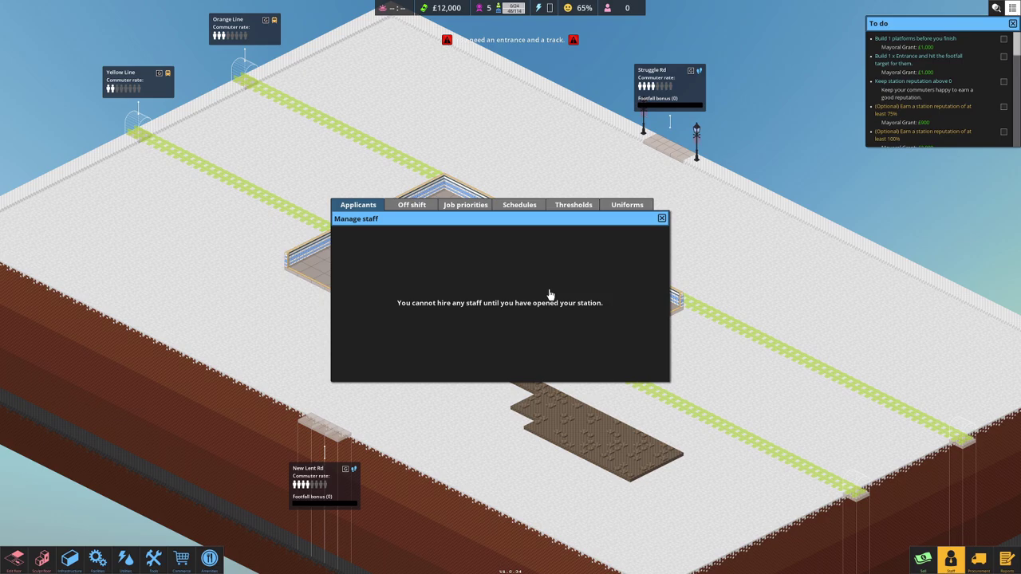
left_click(663, 220)
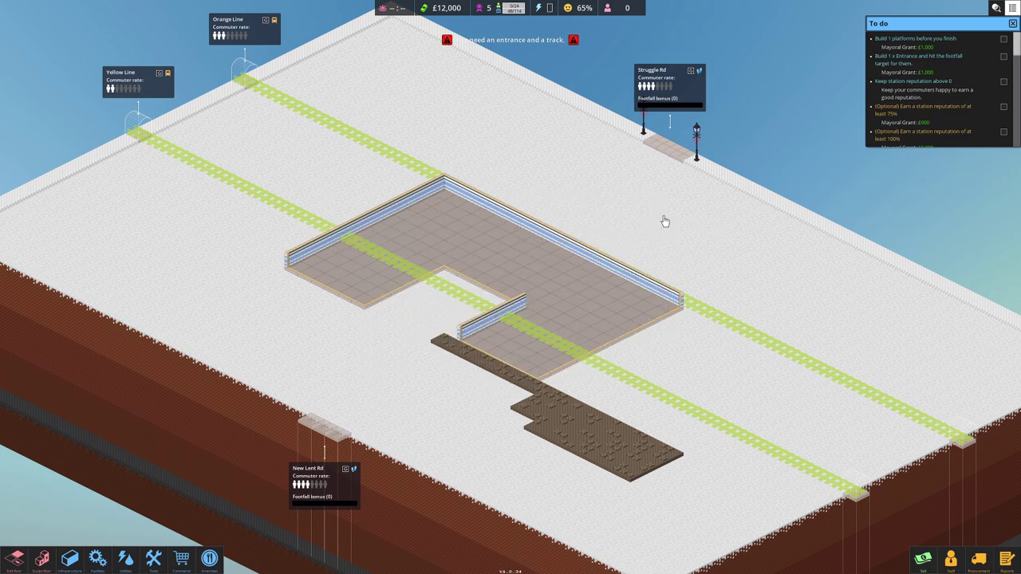
- Switch to floor building and fill the notch in the station floor
key("a")
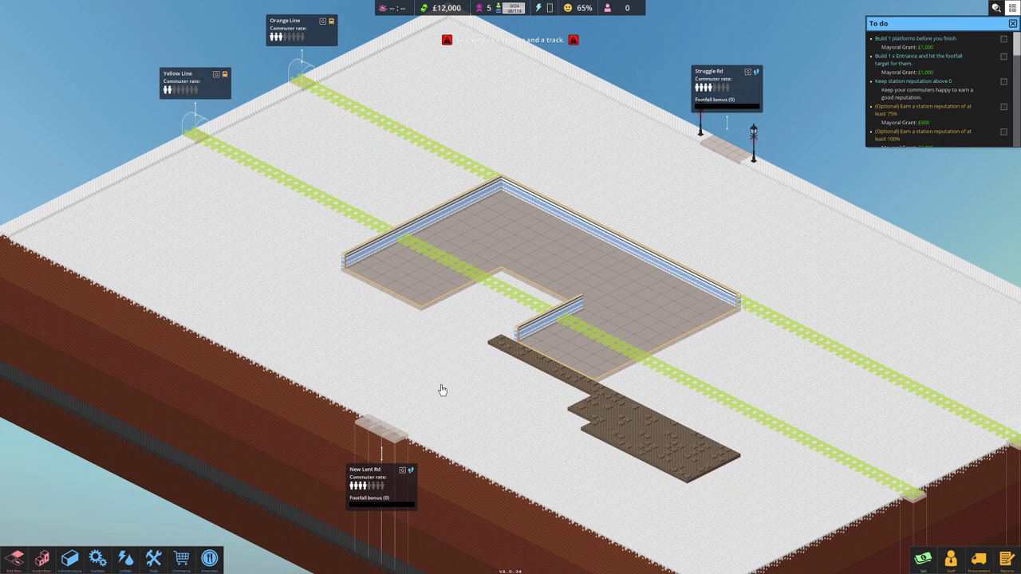
scroll(443, 390, "up", 1)
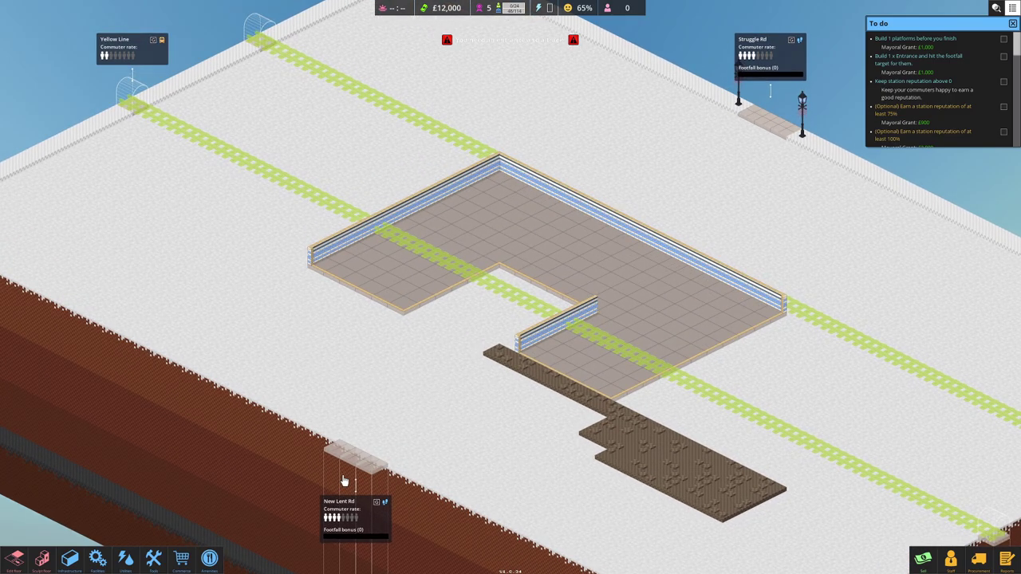
left_click(15, 559)
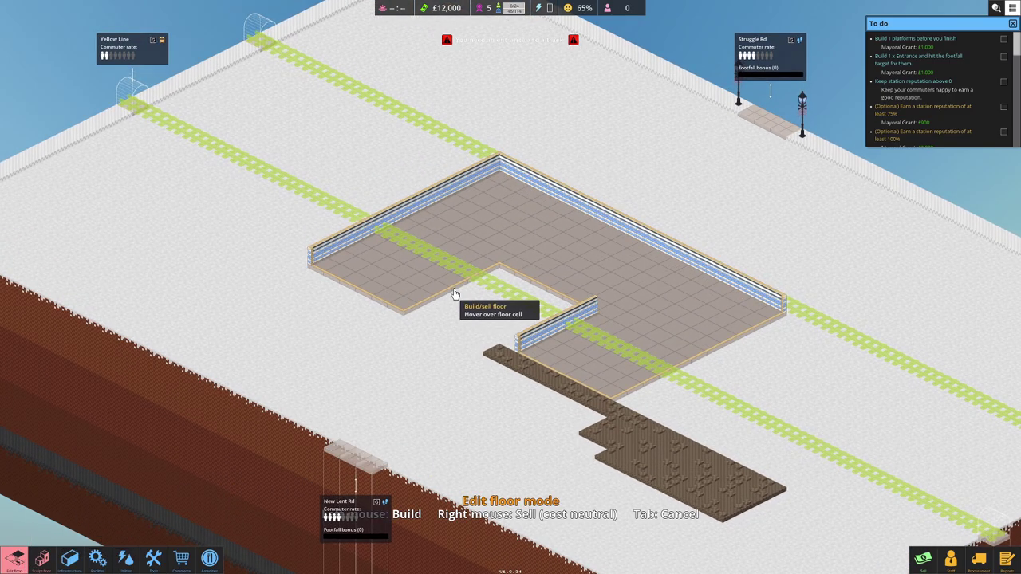
left_click_drag(483, 269, 543, 359)
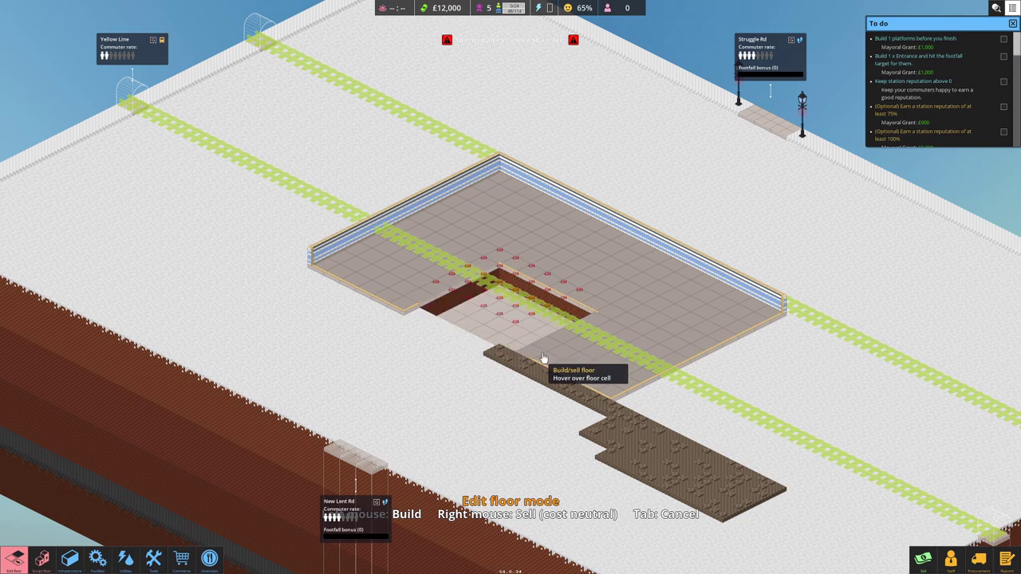
- Lay floor from the New Lent Rd stairwell, joining the two walled floor areas
key("a")
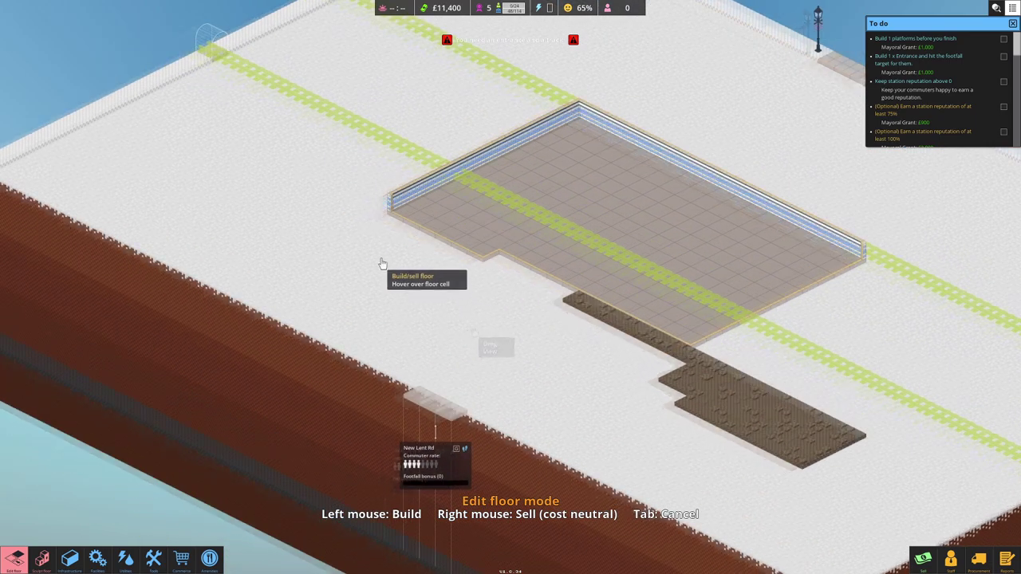
key("d")
key("a")
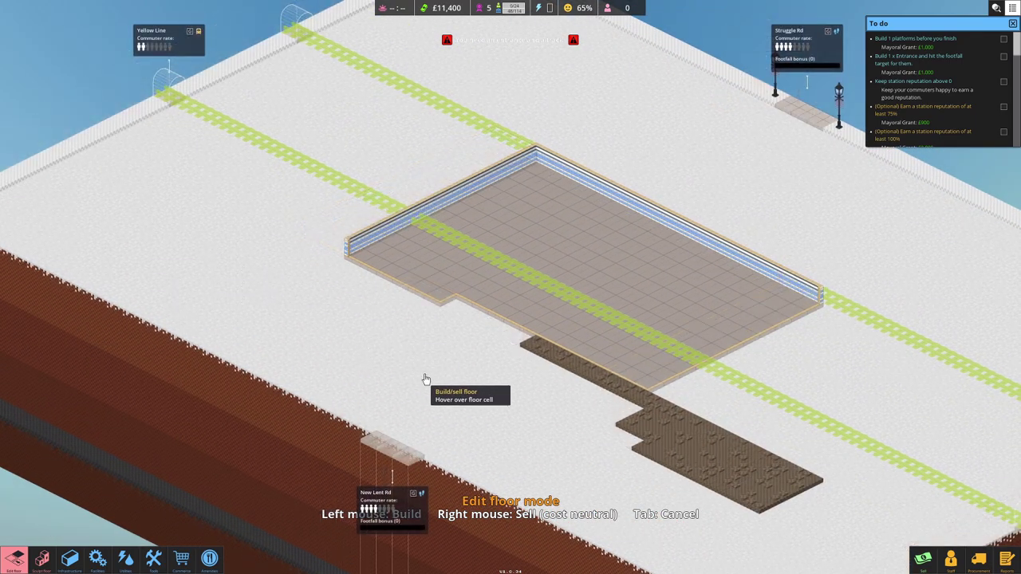
key("d")
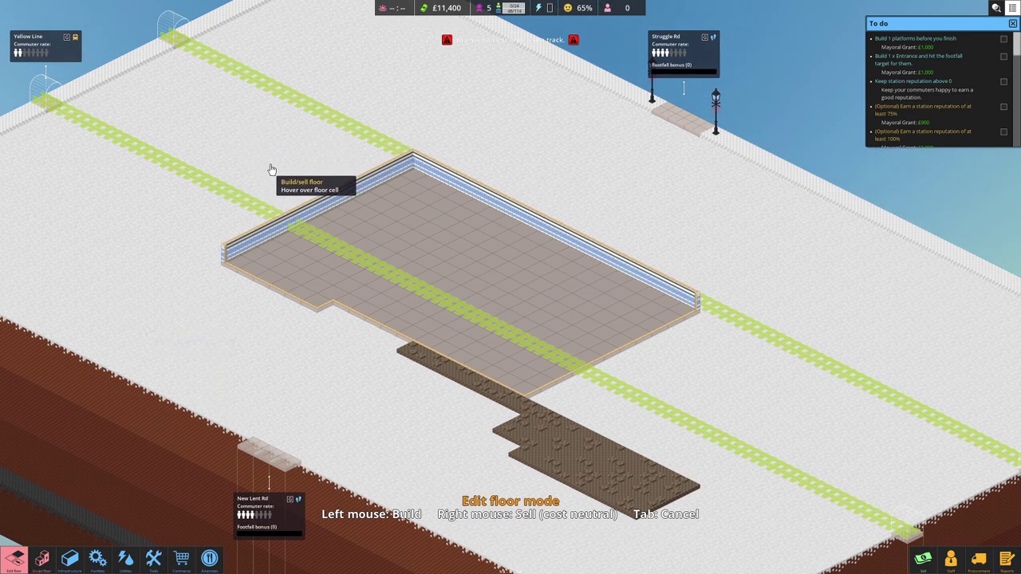
key("a")
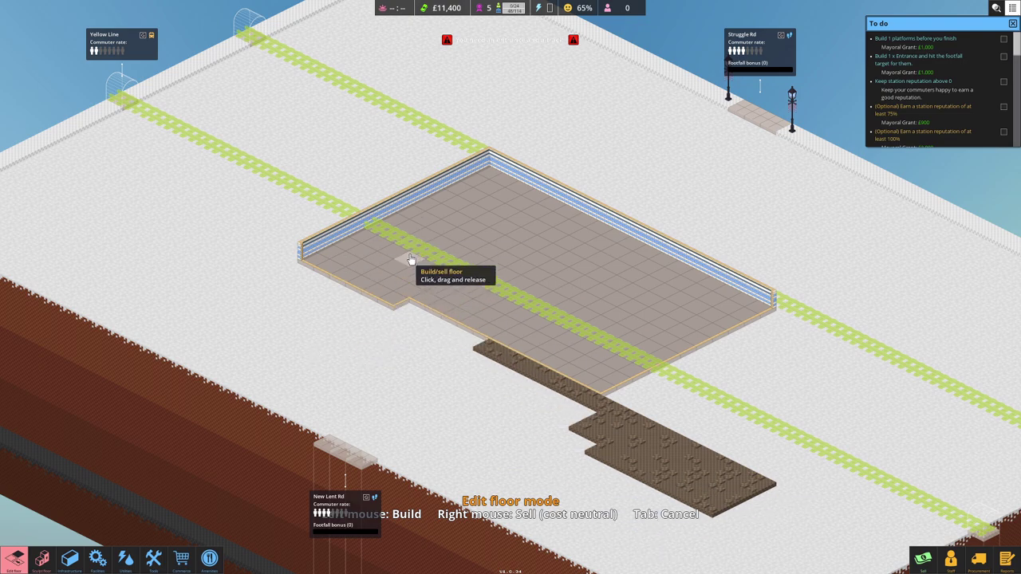
key("s")
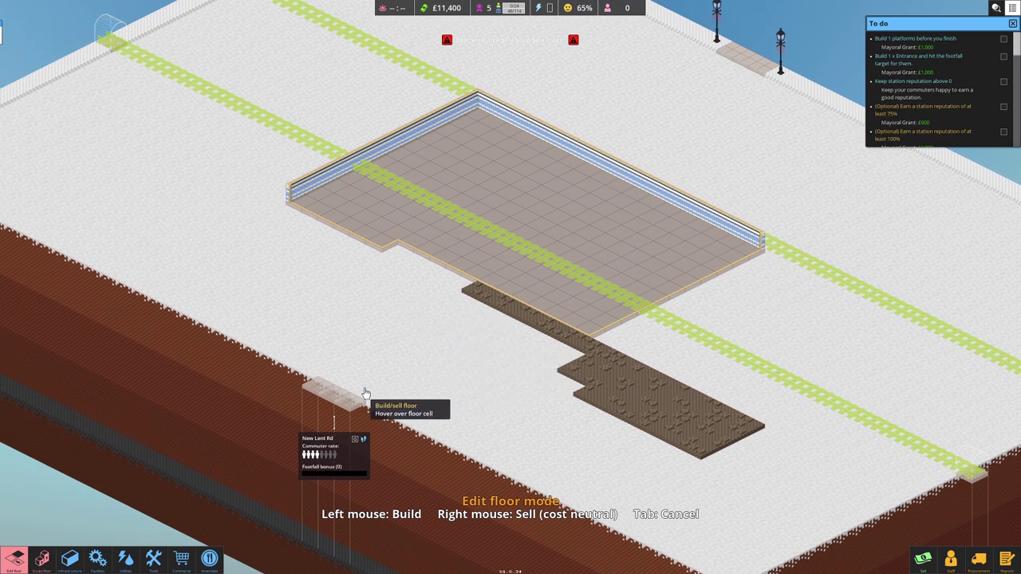
left_click_drag(335, 389, 505, 330)
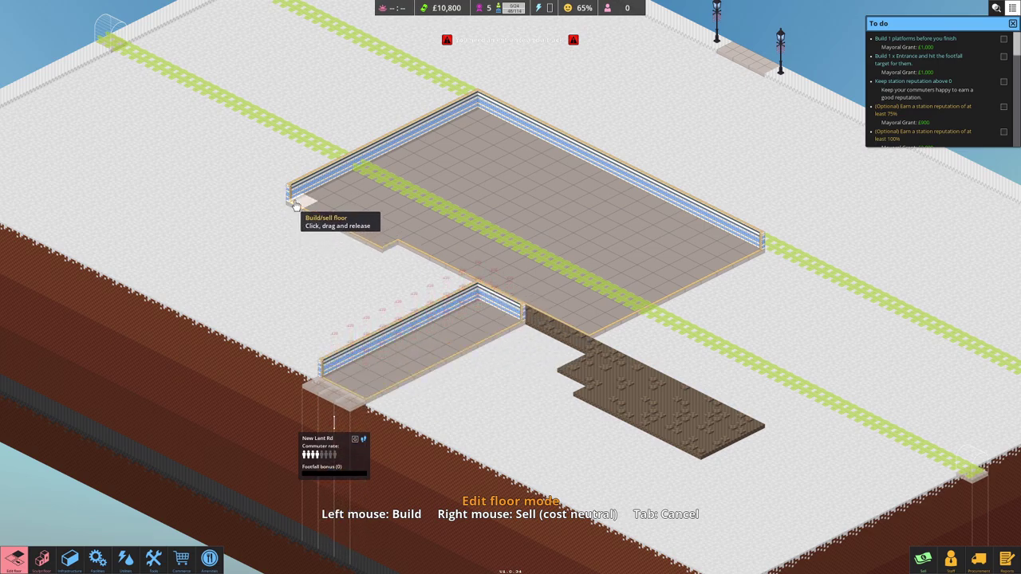
left_click_drag(289, 214, 449, 326)
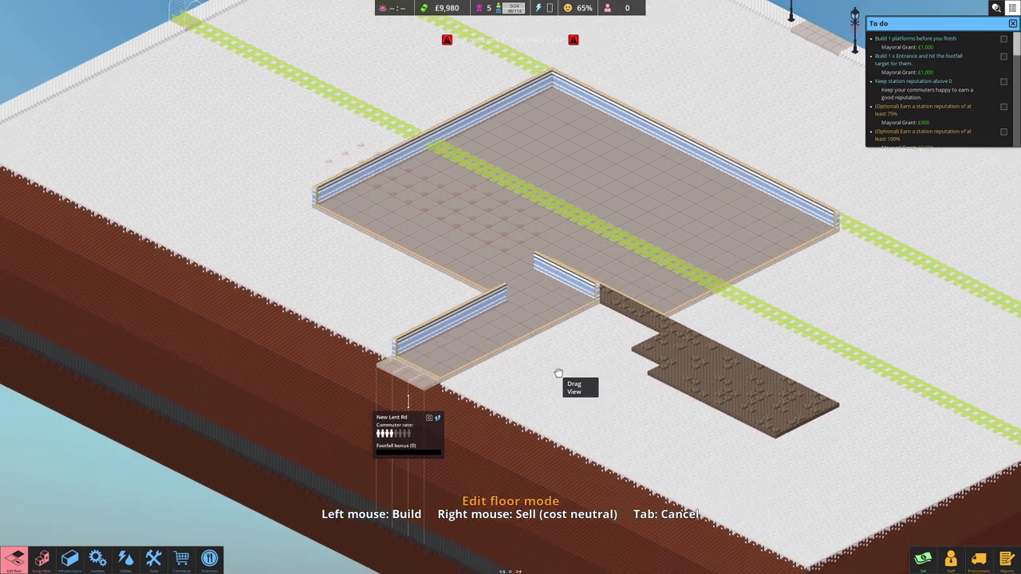
- Add a floor square below the wall corner
key("s")
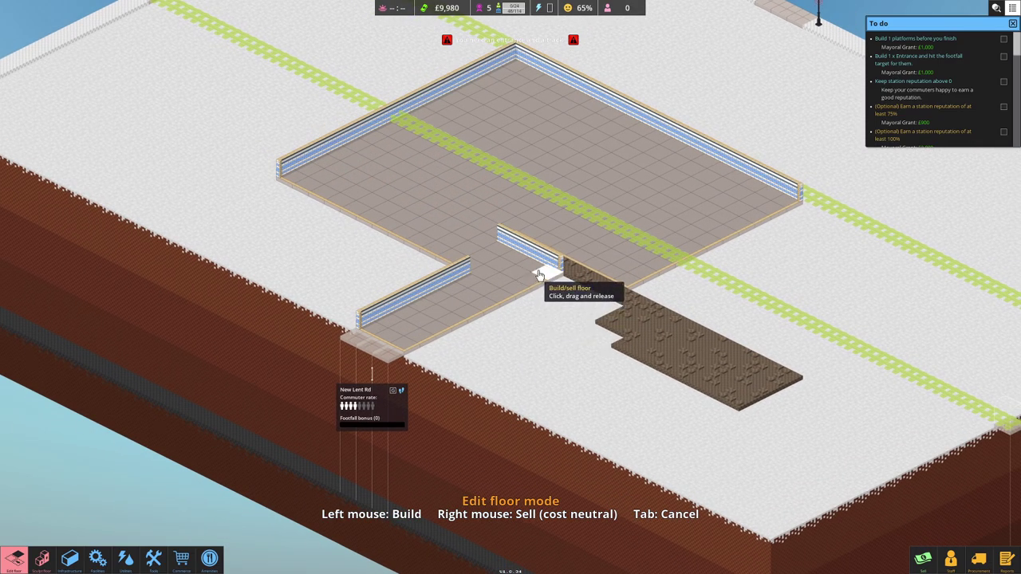
left_click_drag(562, 280, 555, 343)
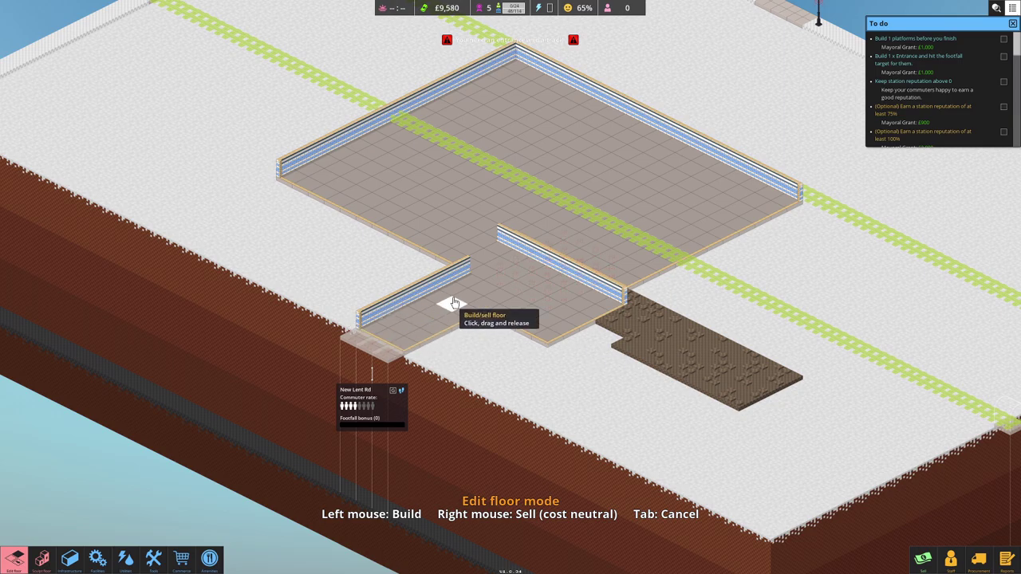
key("w")
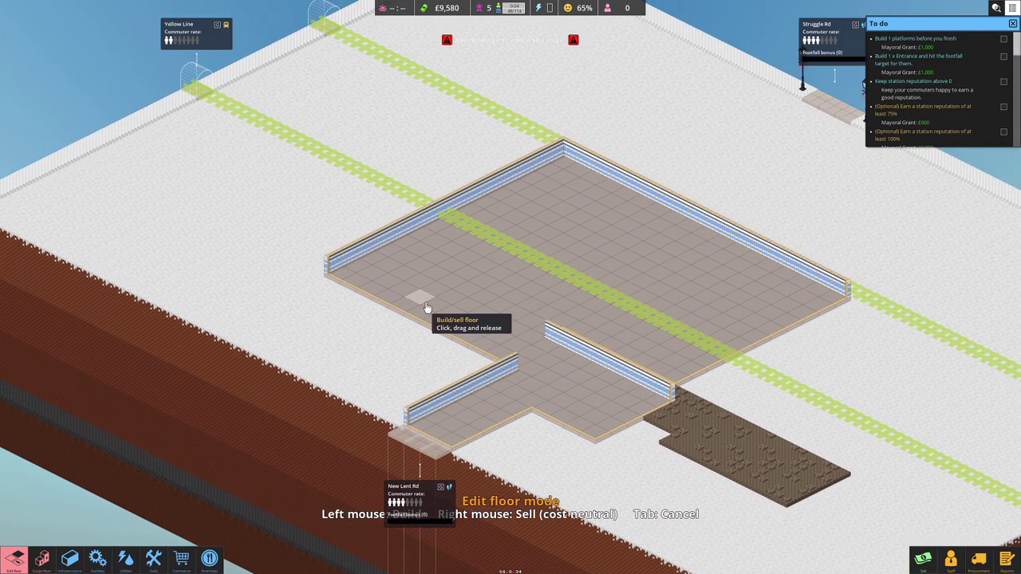
key("a")
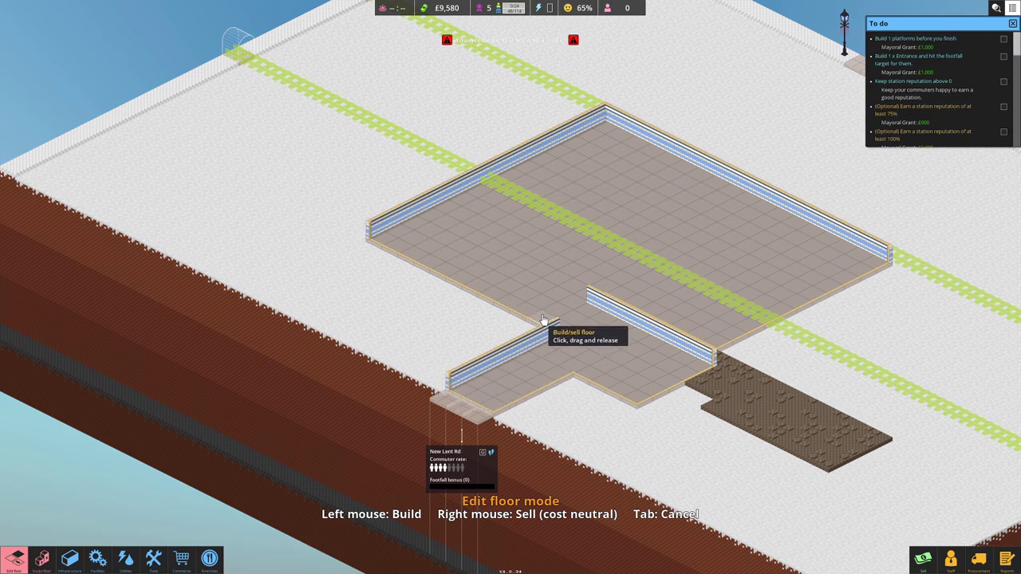
- Add floor beside the entrance and by the platform corner, plus two left-side wings
mouse_move(552, 334)
left_mouse_down()
mouse_move(404, 367)
mouse_move(384, 355)
left_mouse_up()
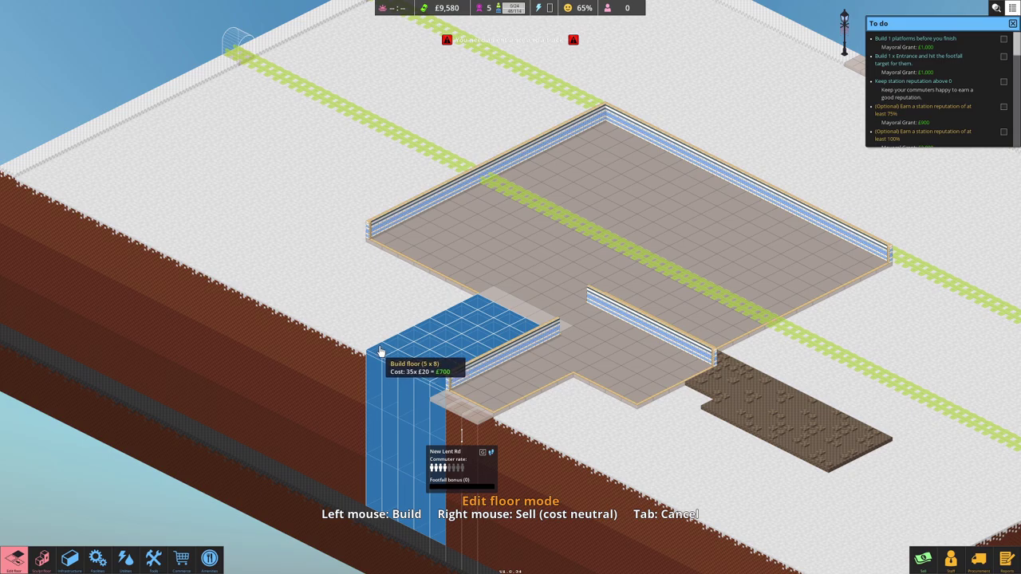
left_click_drag(383, 354, 359, 337)
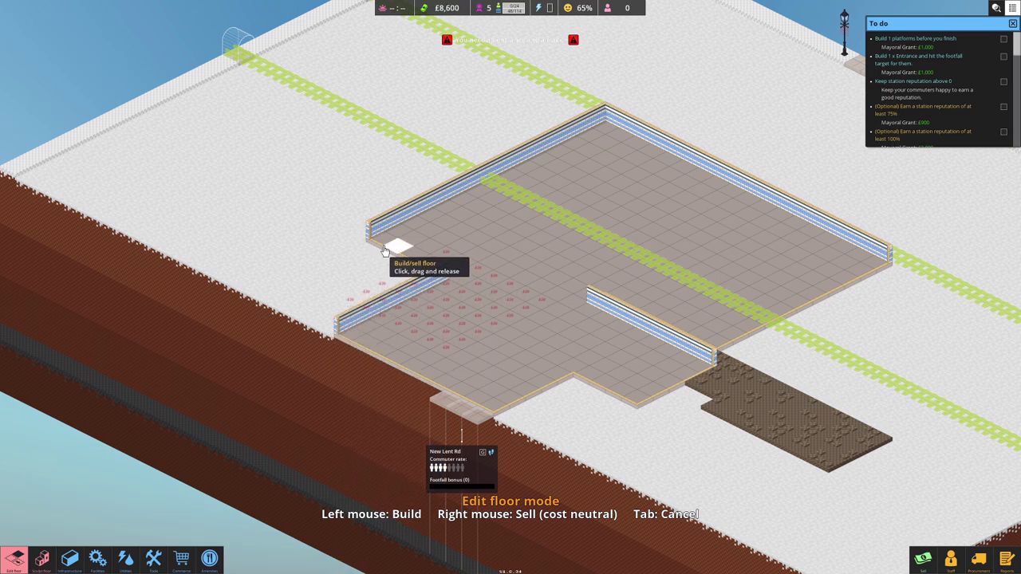
mouse_move(445, 272)
left_mouse_down()
mouse_move(331, 311)
mouse_move(274, 282)
mouse_move(249, 287)
mouse_move(299, 284)
left_mouse_up()
mouse_move(375, 237)
left_mouse_down()
mouse_move(338, 196)
mouse_move(302, 187)
left_mouse_up()
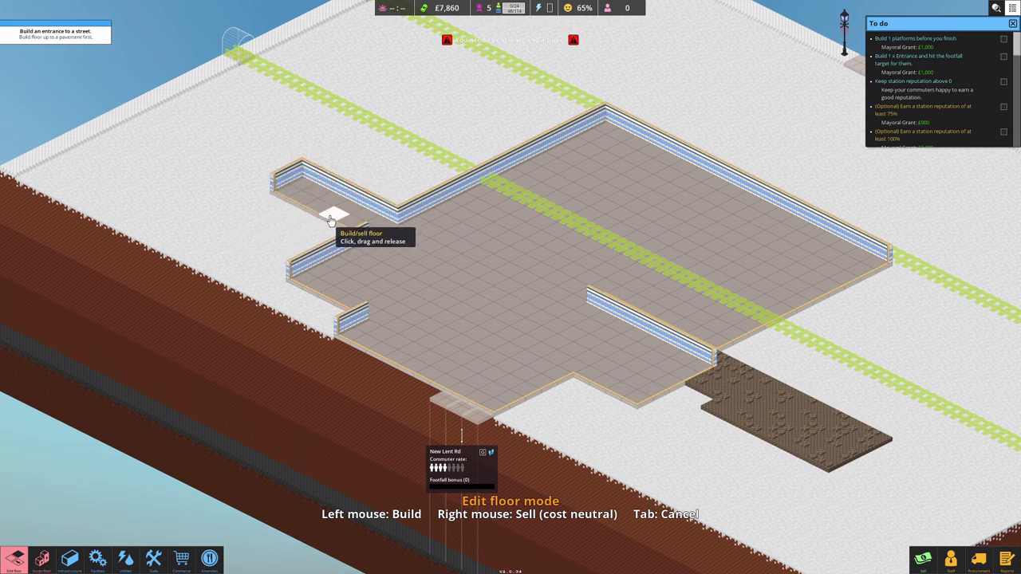
left_click_drag(315, 221, 211, 231)
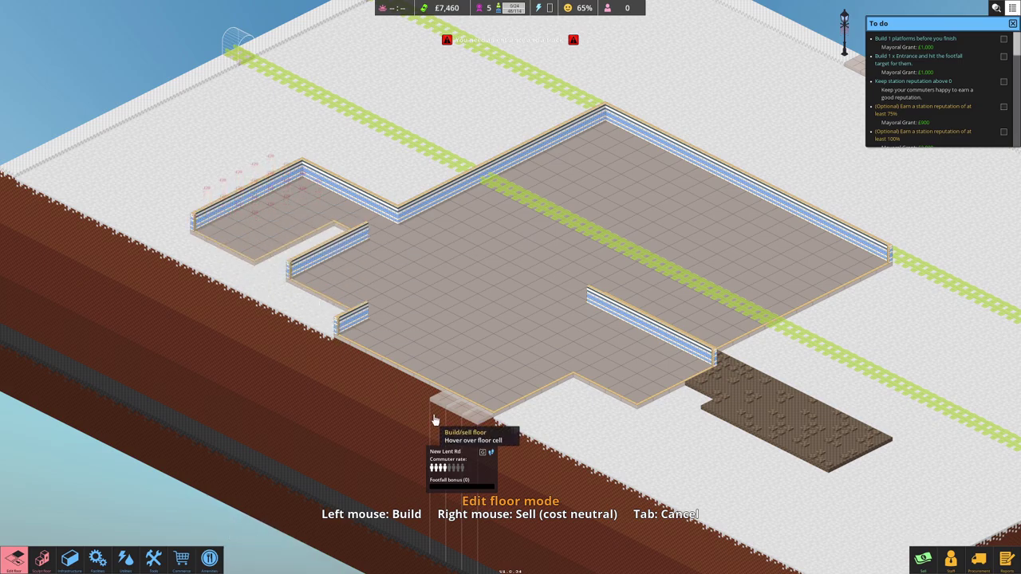
left_click_drag(492, 389, 415, 338)
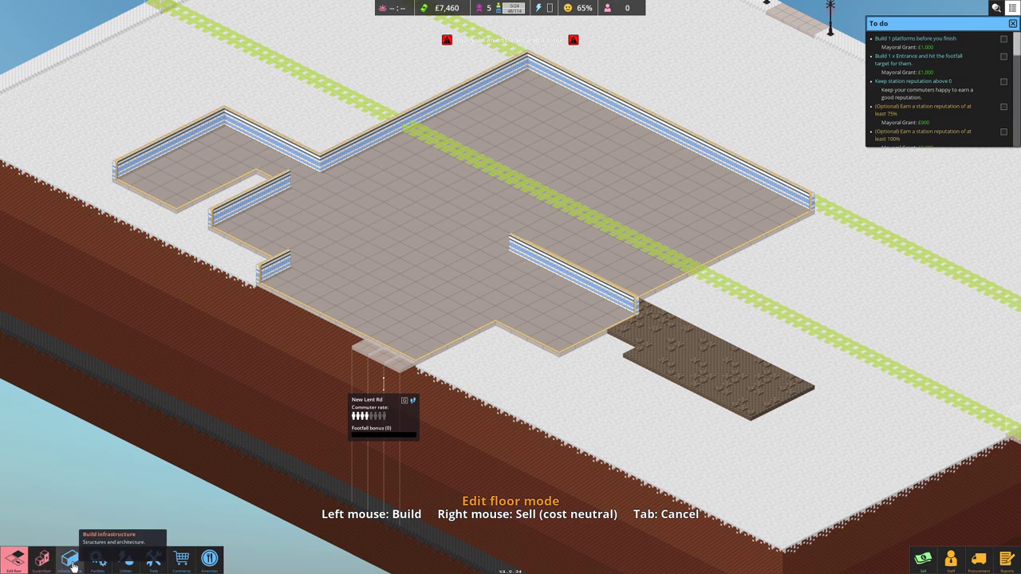
- Mark out a Utility room footprint on the lower-left concourse and build it
left_click(106, 563)
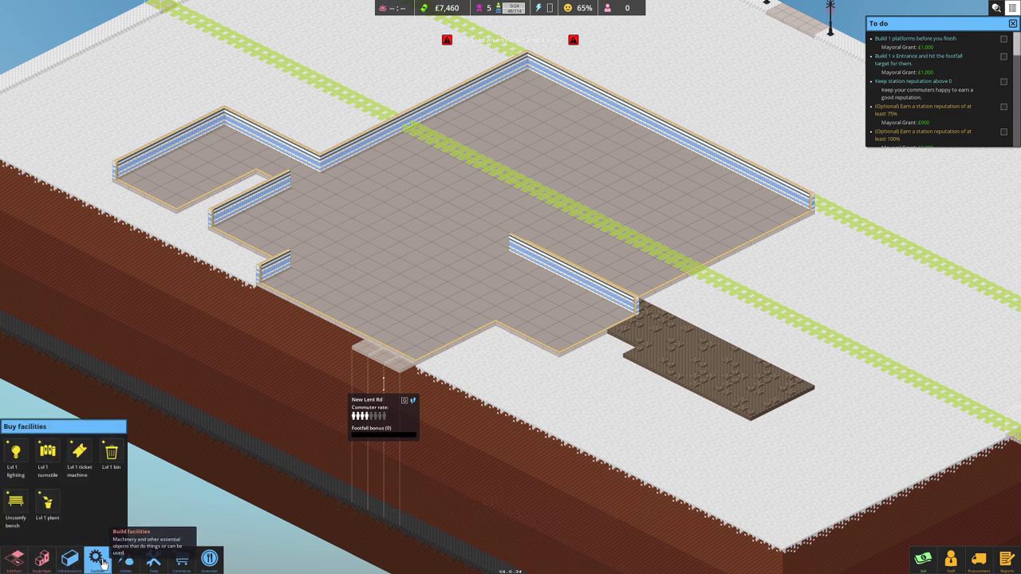
left_click(70, 559)
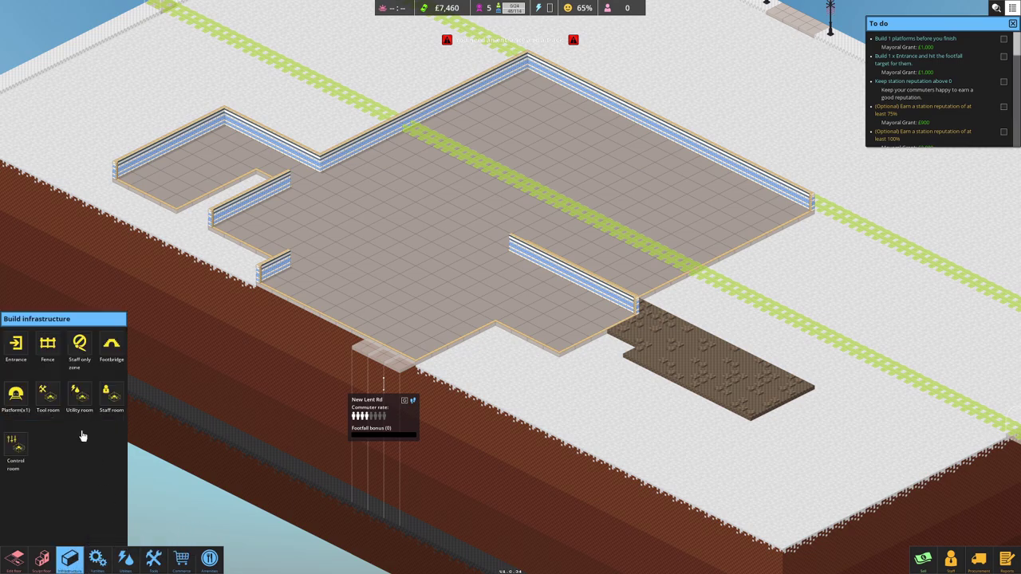
left_click(79, 394)
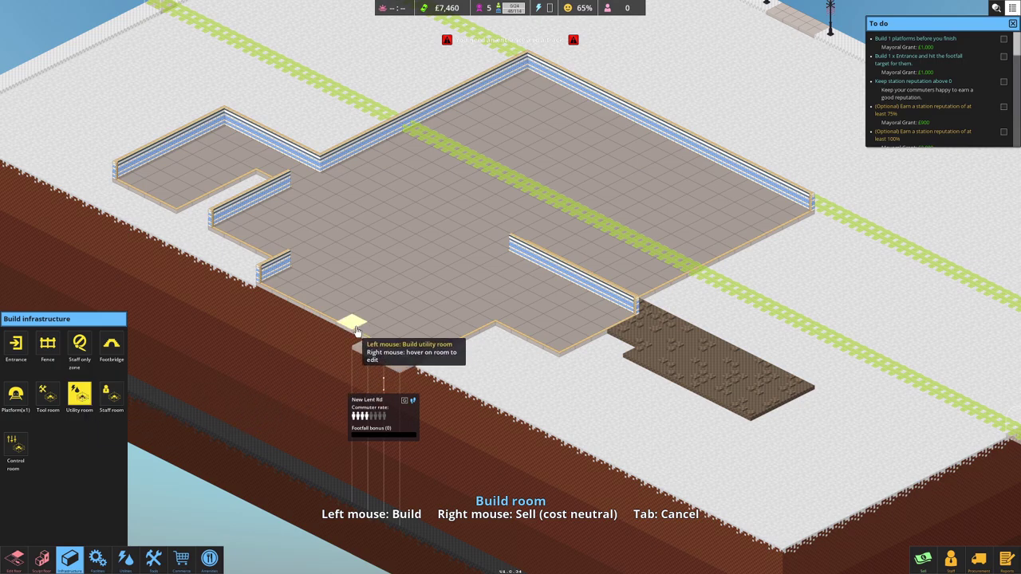
left_click_drag(357, 331, 441, 287)
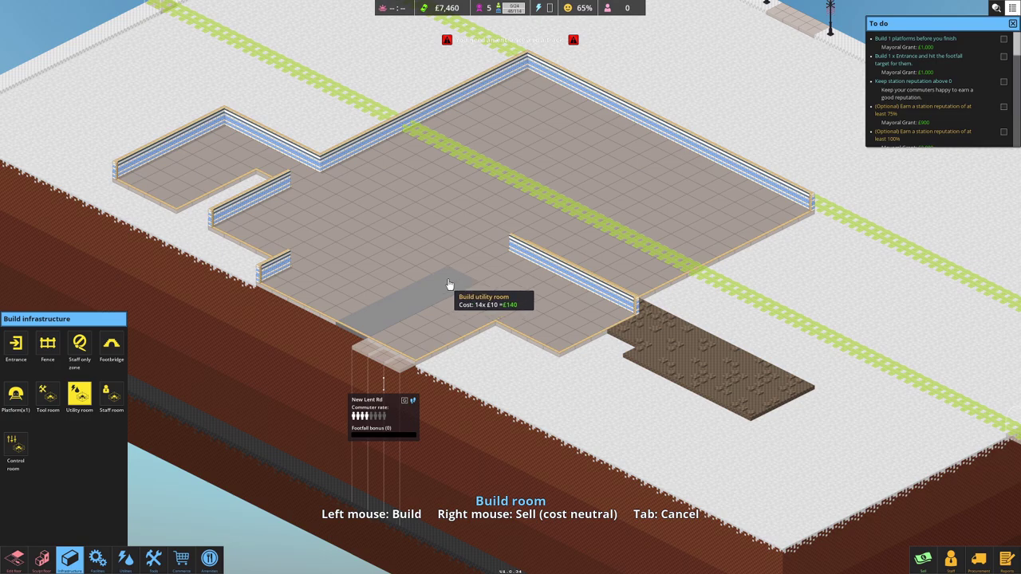
left_click_drag(441, 288, 453, 280)
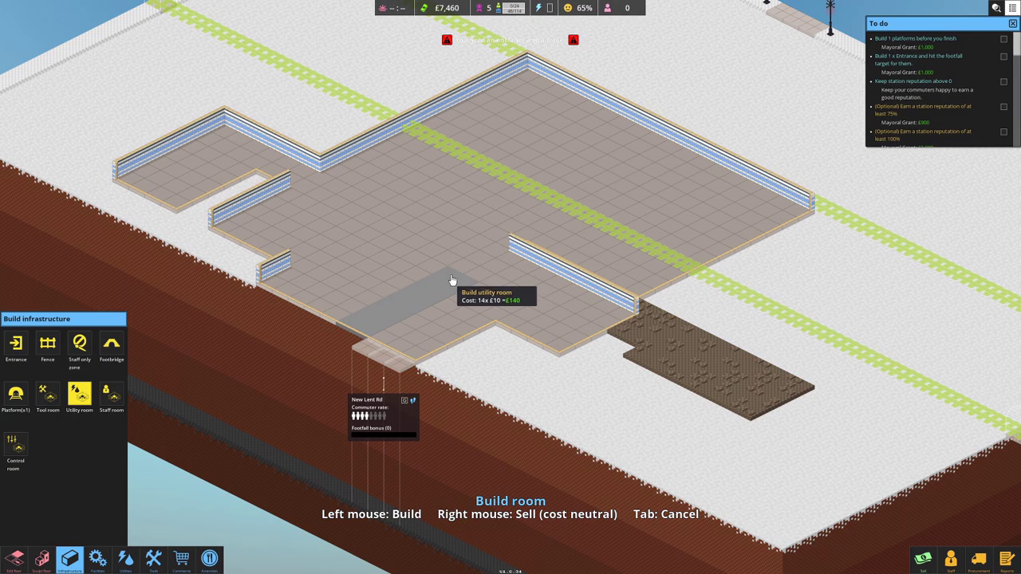
left_click_drag(453, 280, 442, 285)
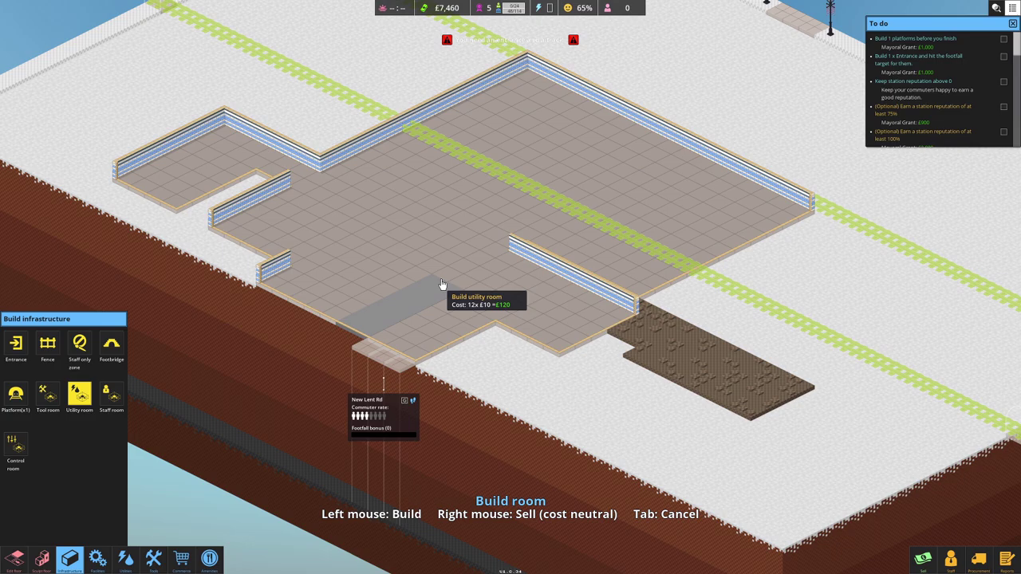
mouse_move(442, 284)
left_mouse_down()
mouse_move(417, 292)
mouse_move(399, 265)
mouse_move(362, 246)
left_mouse_up()
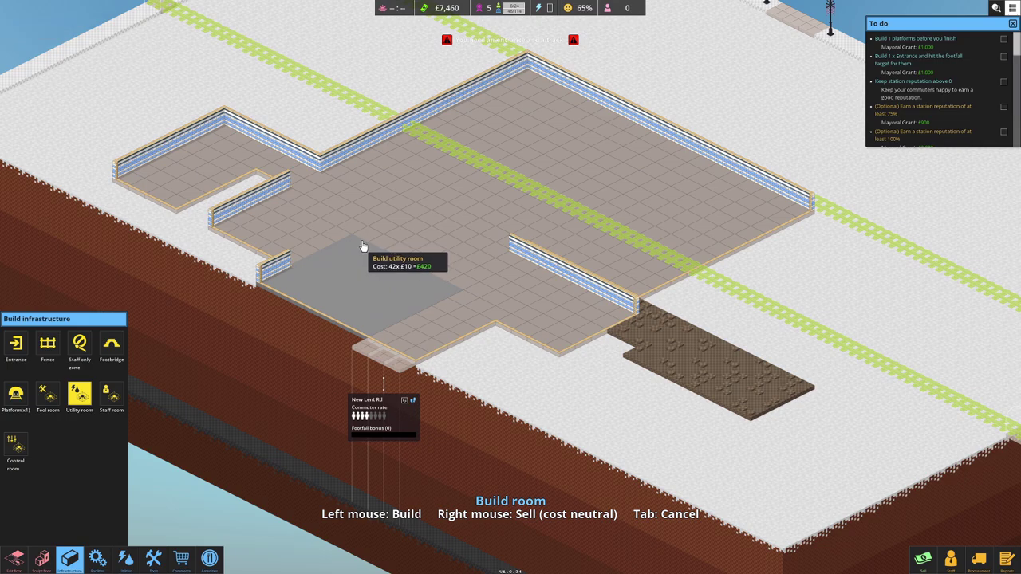
left_click_drag(362, 246, 364, 246)
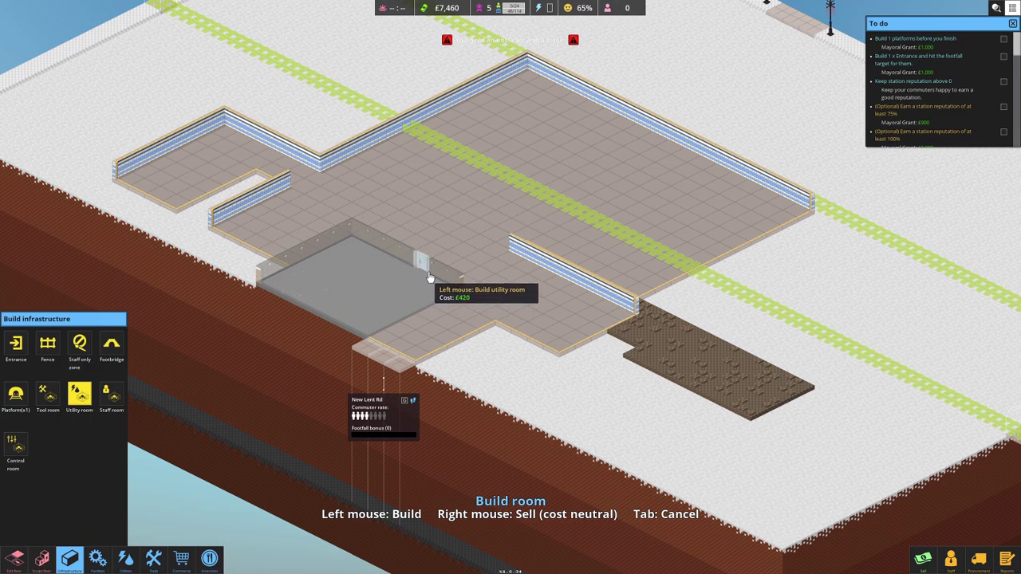
left_click(383, 250)
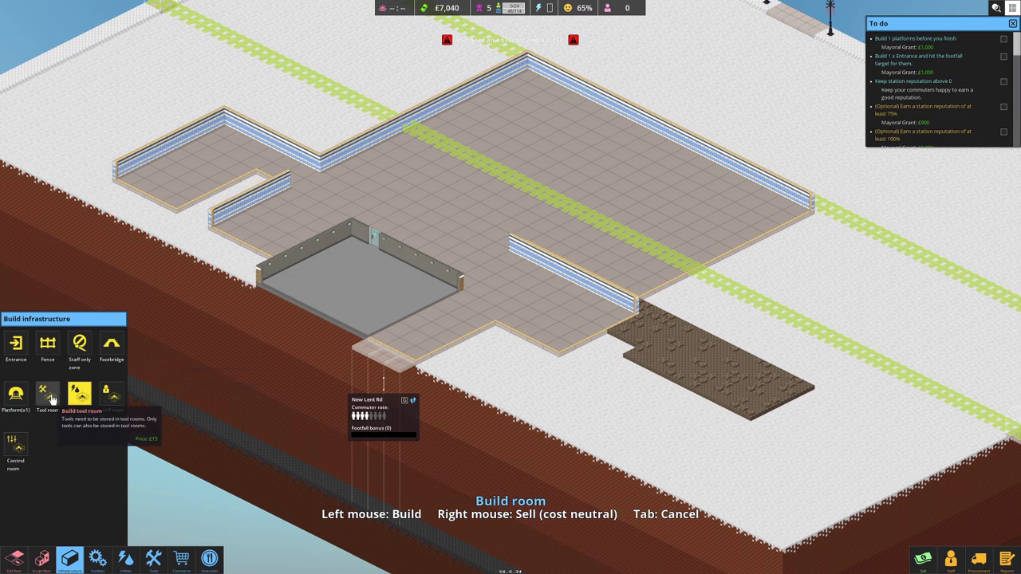
- Build a tool room, extend the utility room, and mark out a far-left staff room
left_click(51, 397)
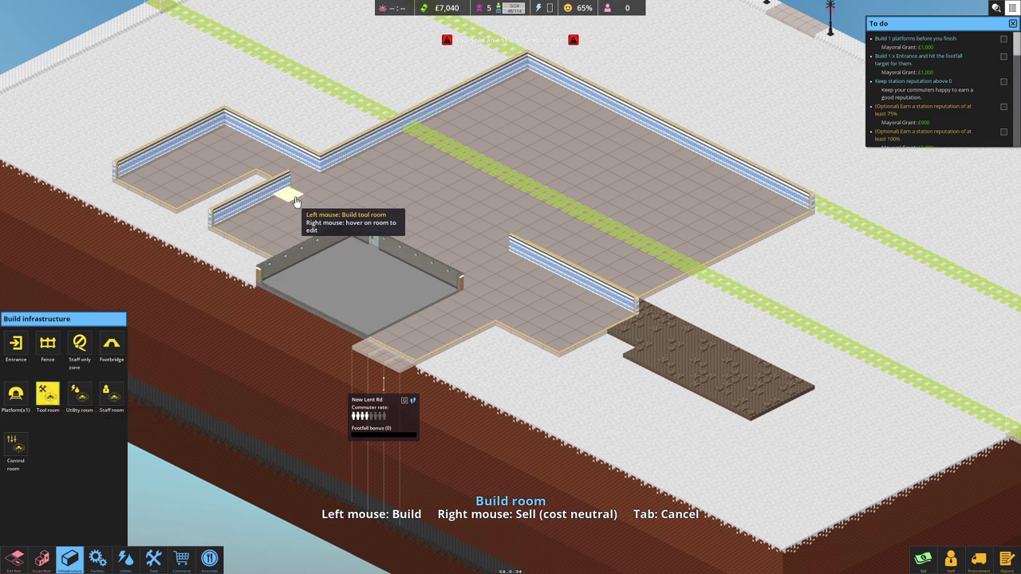
left_click_drag(285, 194, 292, 257)
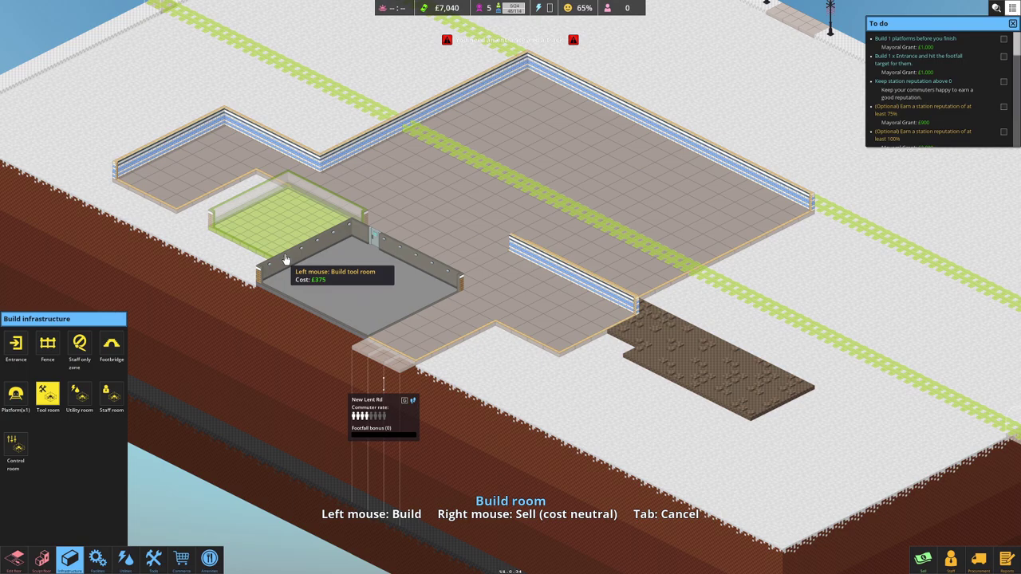
left_click(345, 209)
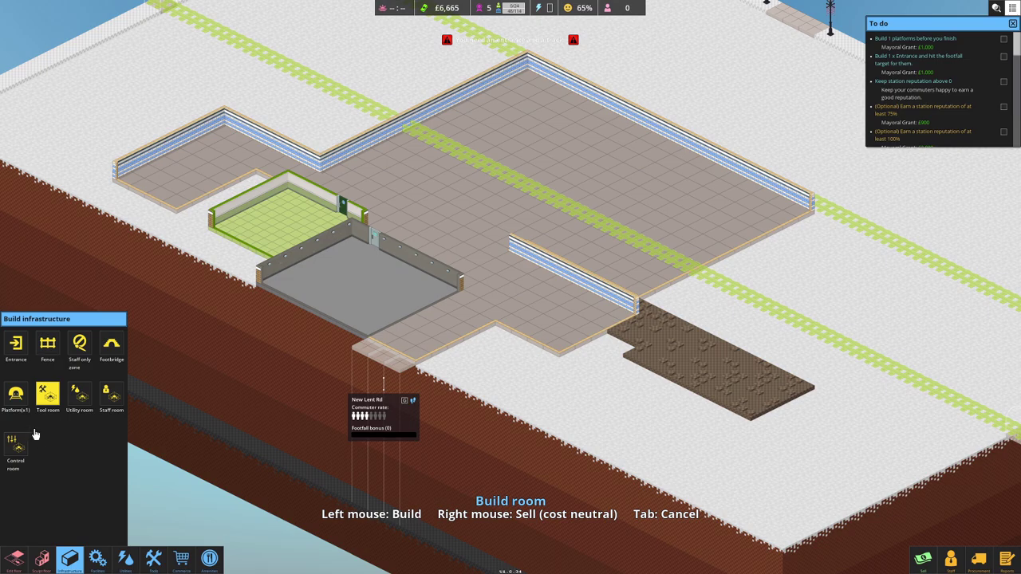
left_click(79, 393)
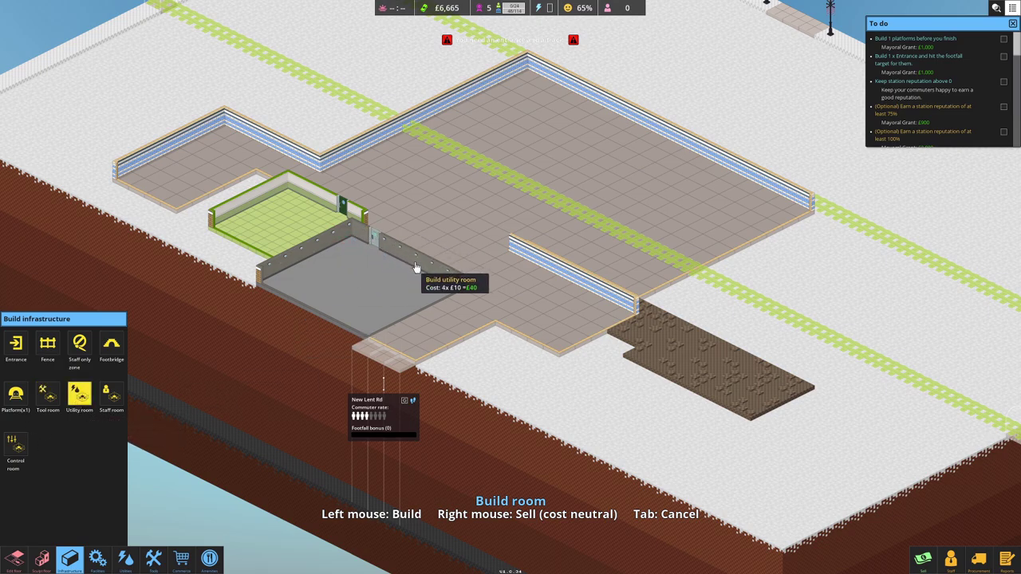
left_click_drag(424, 272, 470, 301)
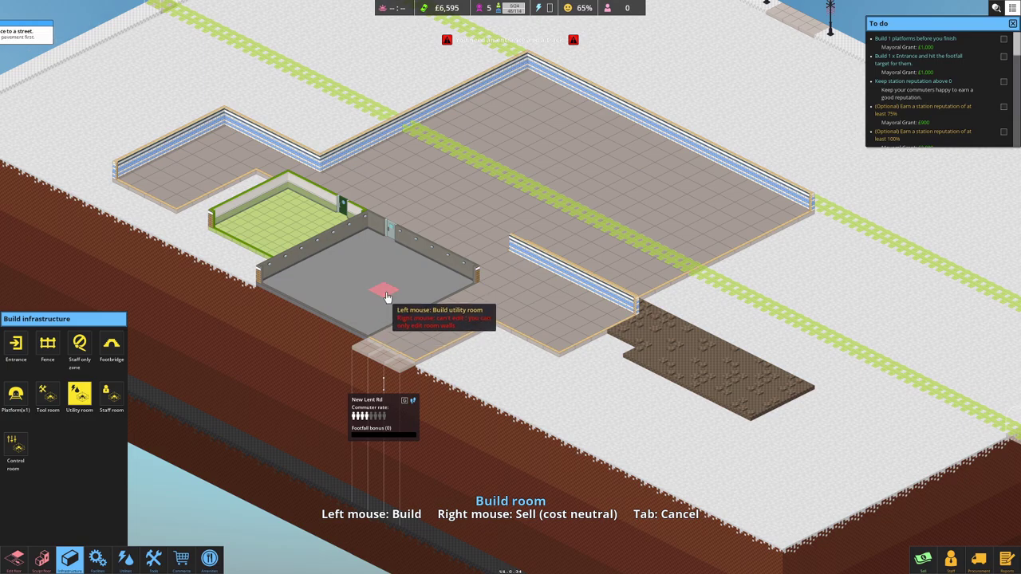
left_click(110, 394)
left_click_drag(200, 151, 235, 166)
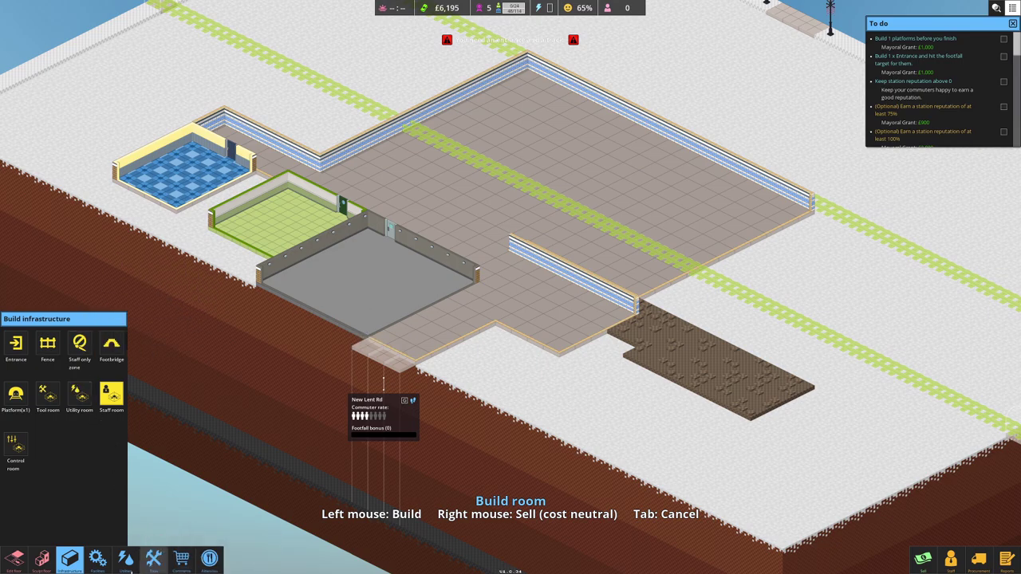
- Place three level 1 generators and two fuel barrels in the utility room
left_click(125, 558)
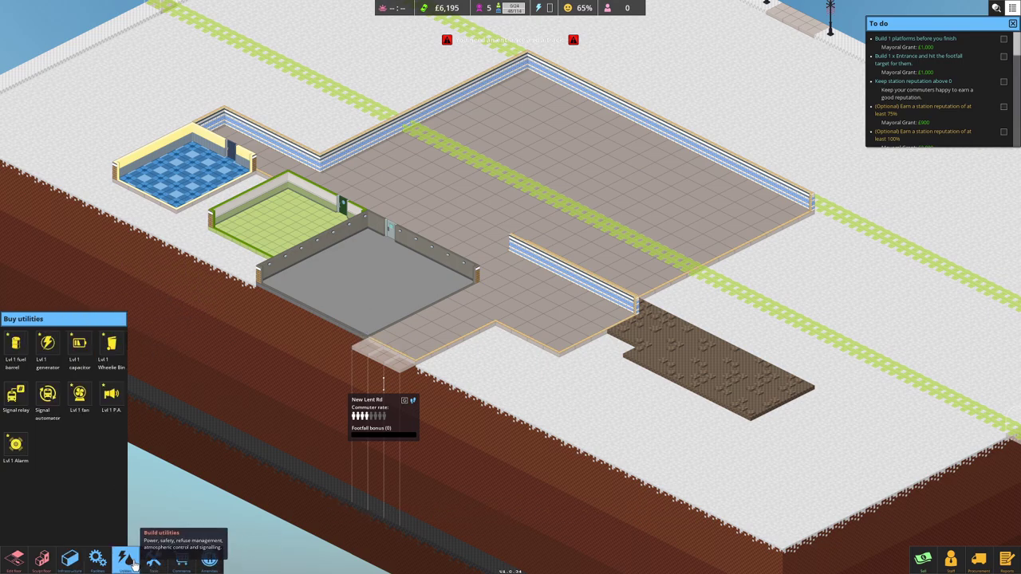
left_click(48, 347)
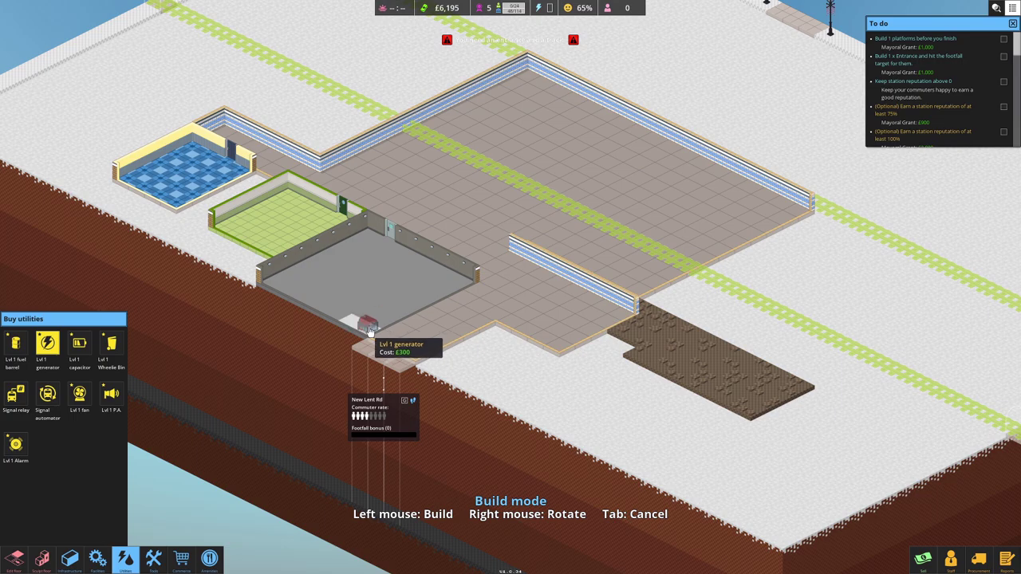
left_click_drag(369, 332, 399, 310)
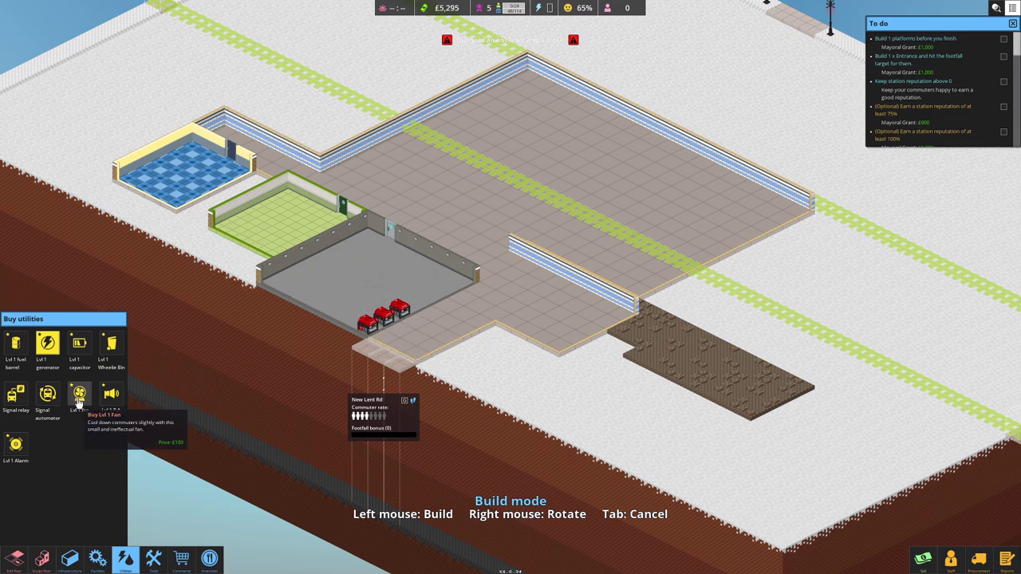
left_click(16, 344)
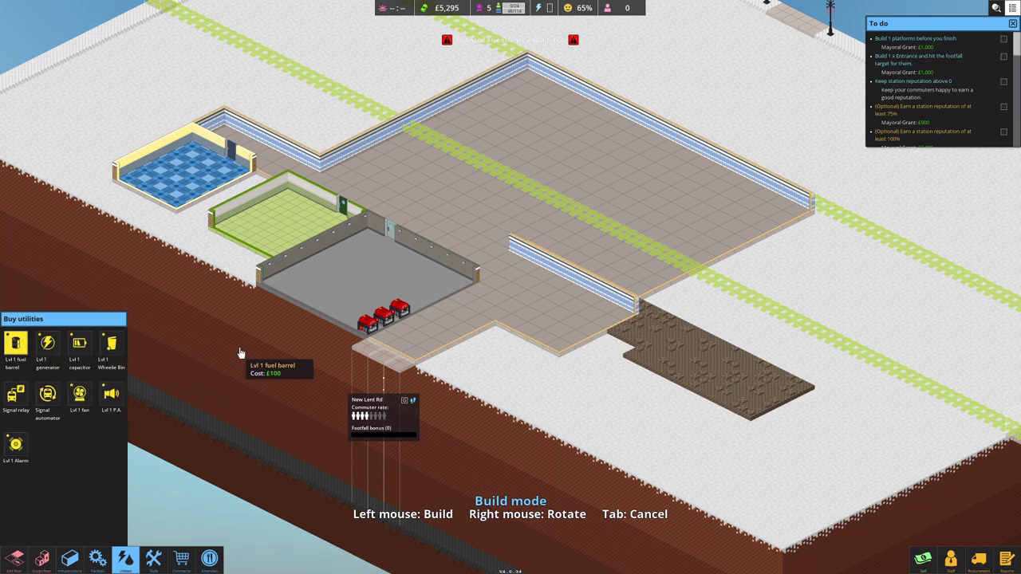
left_click(344, 312)
left_click(335, 313)
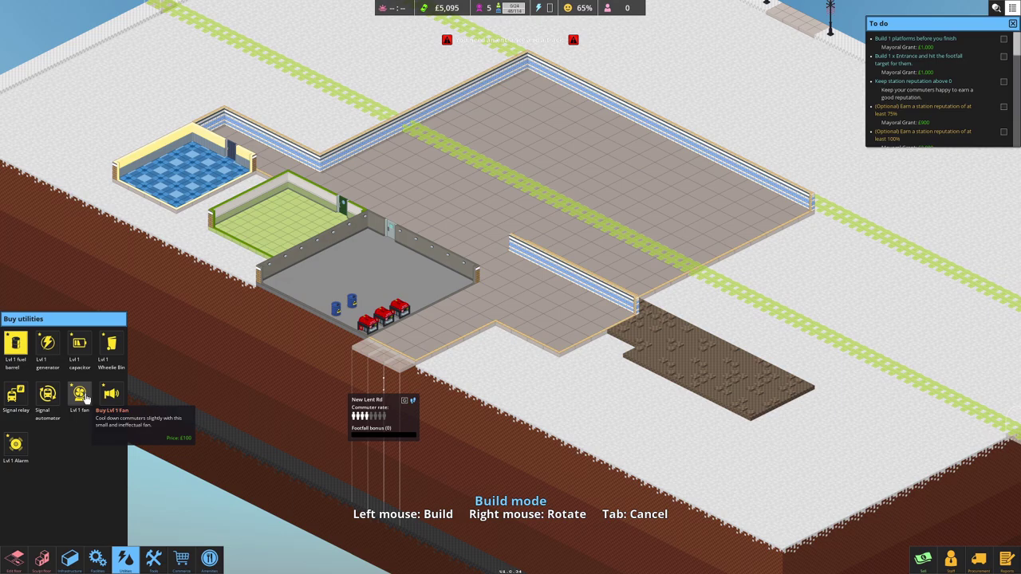
- Add two wheelie bins and a rotated level 1 capacitor beside the generators
left_click(118, 346)
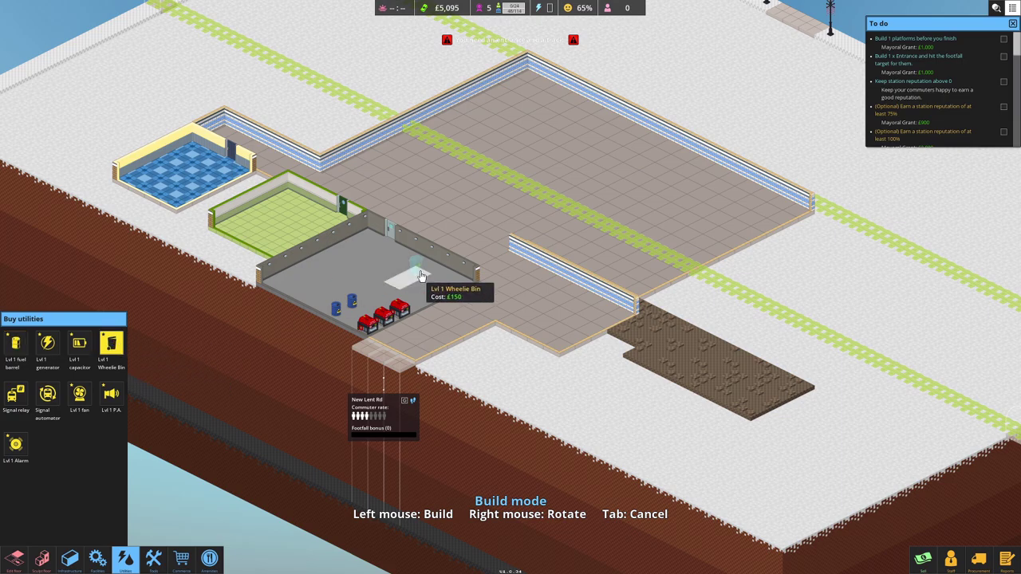
left_click(367, 234)
left_click(351, 248)
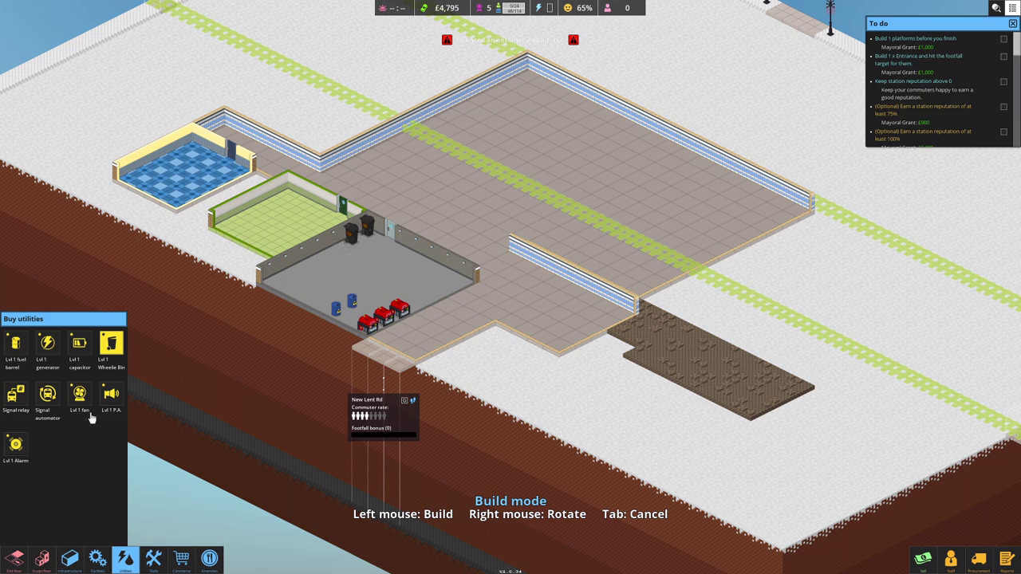
left_click(81, 341)
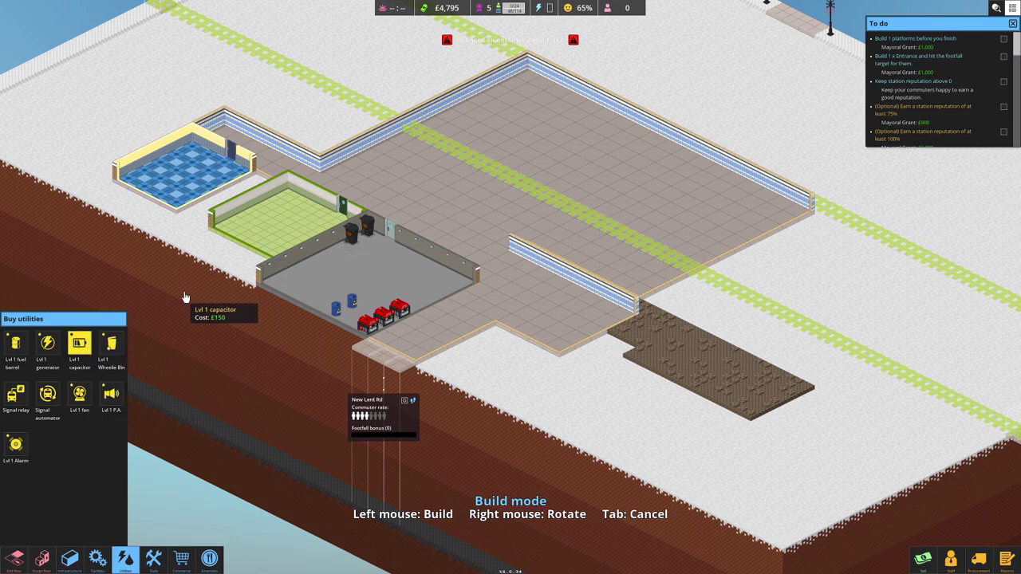
right_click(371, 303)
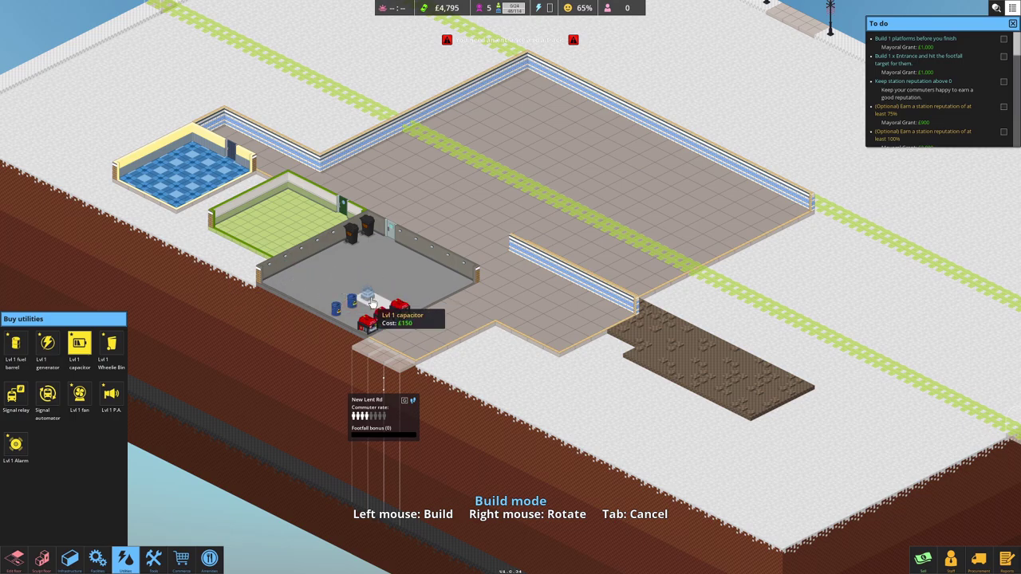
left_click(371, 304)
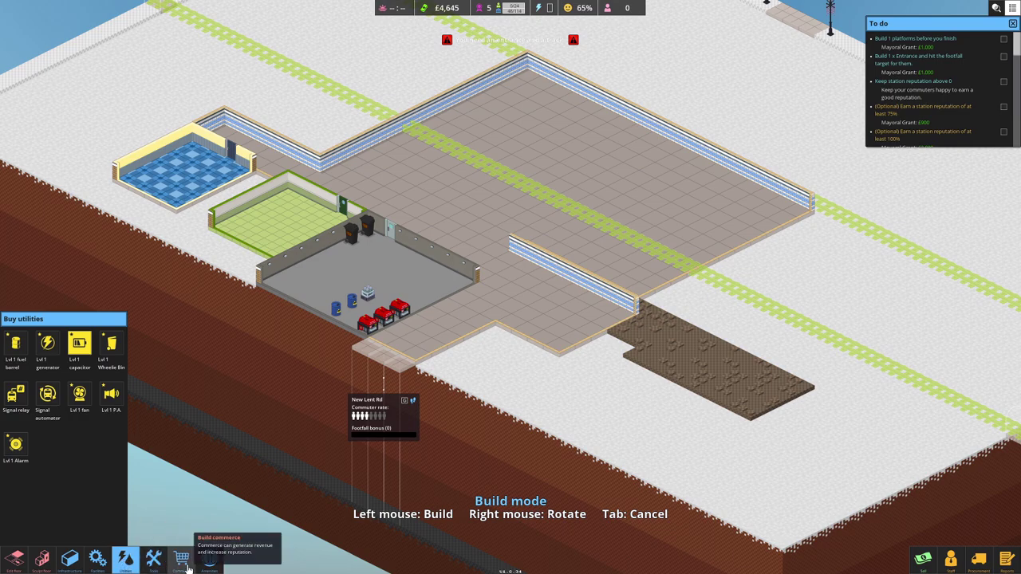
- From Commerce, hang a newspaper ad on the wall and set a newspaper stand by the barrier
left_click(186, 568)
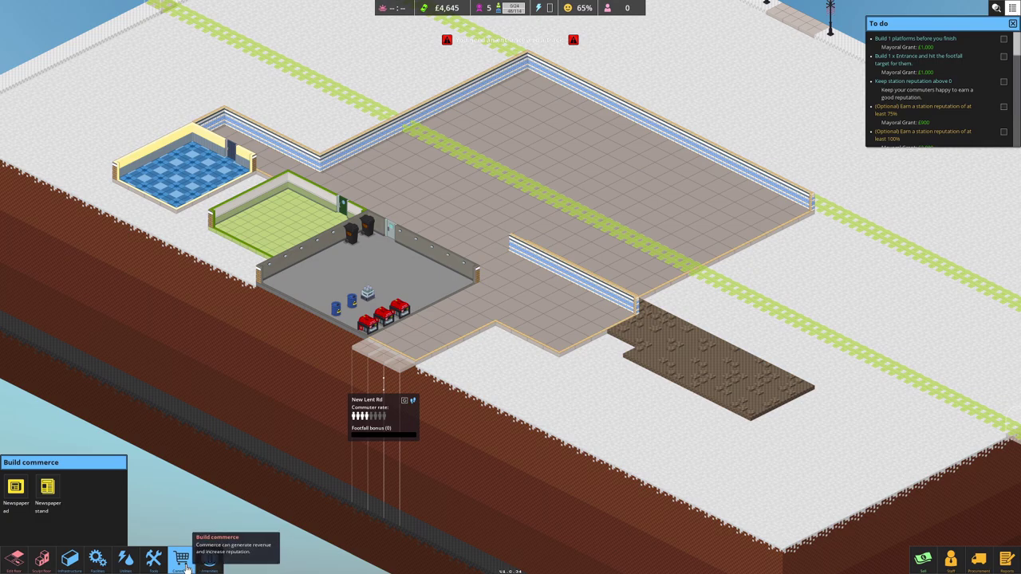
left_click(15, 489)
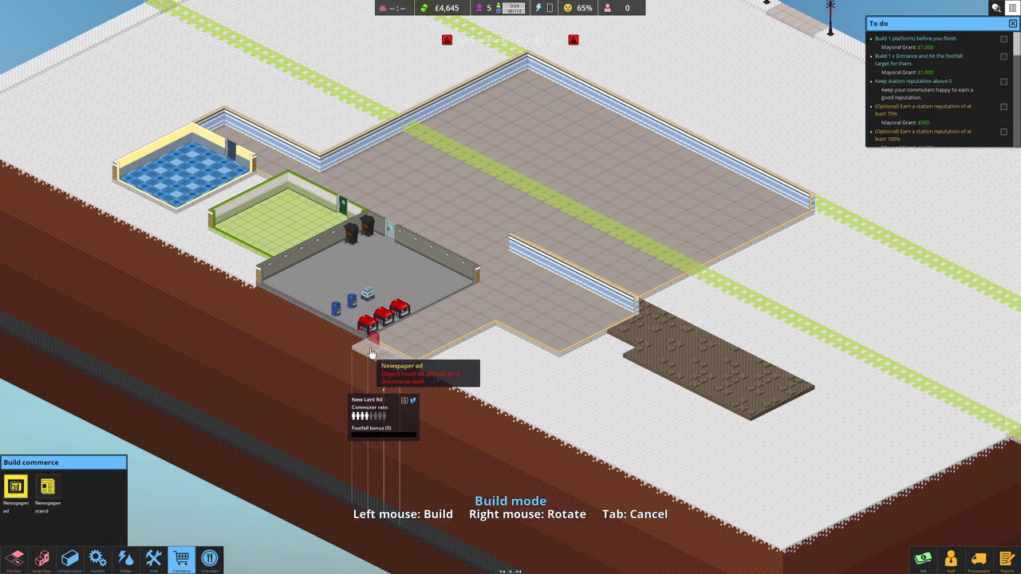
left_click(409, 327)
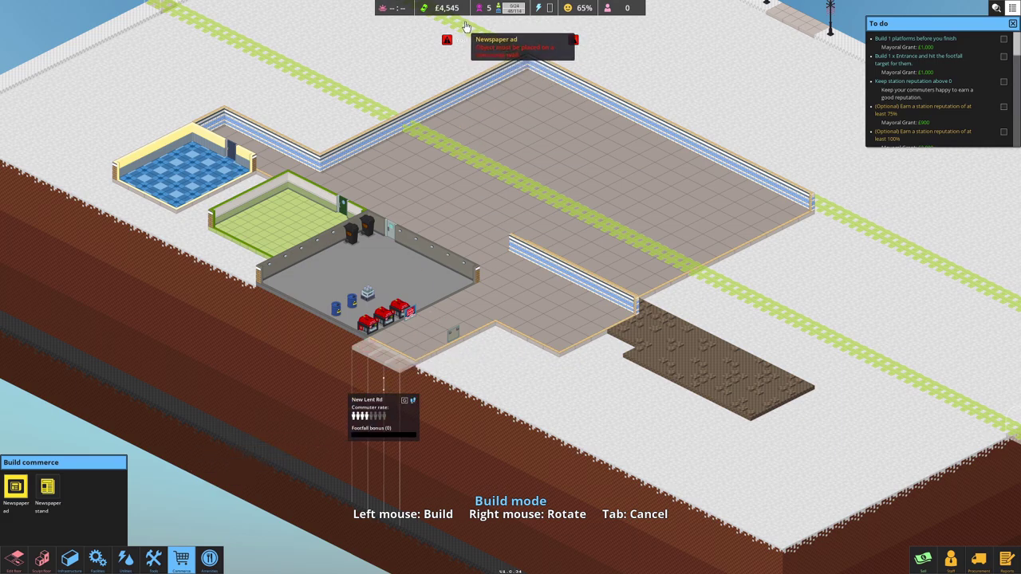
left_click(41, 493)
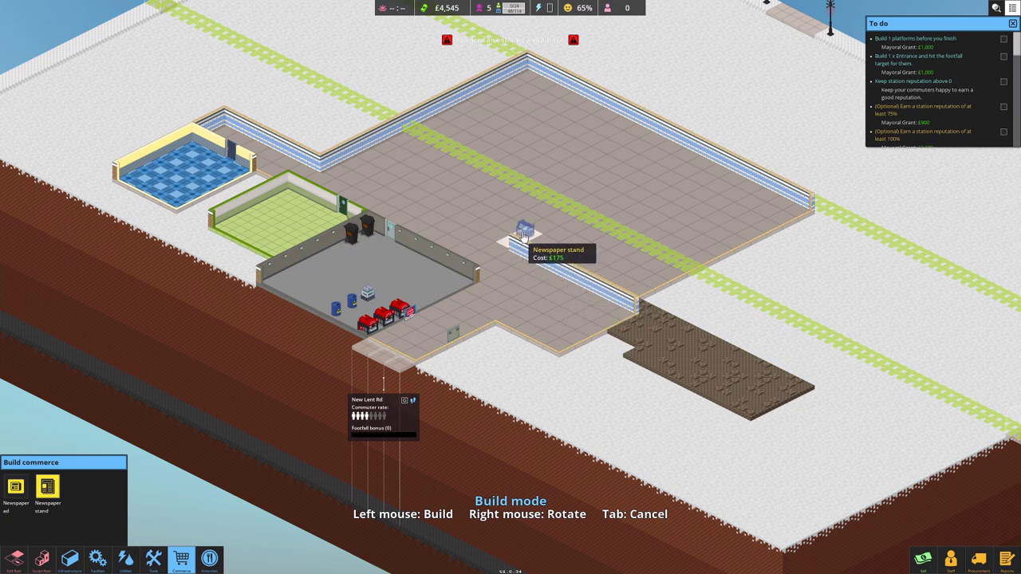
left_click(570, 287)
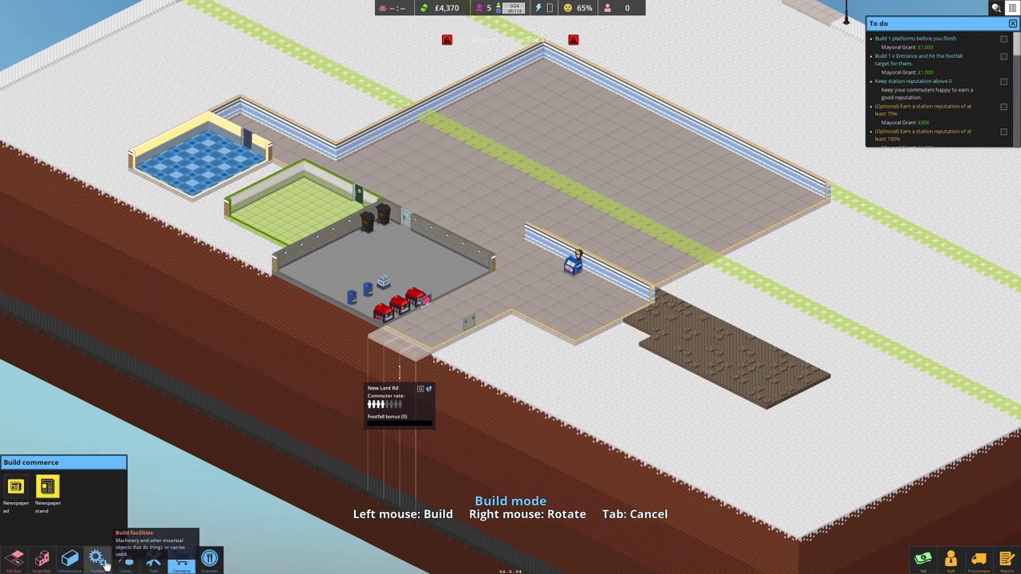
- Place two level 1 turnstiles, one on the concourse and one on the upper concourse
left_click(97, 558)
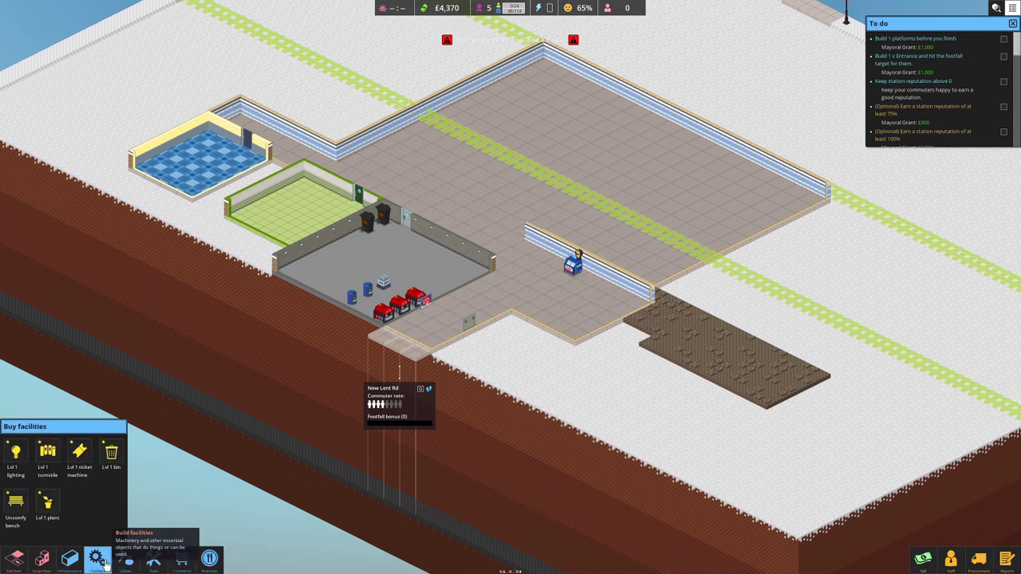
left_click(47, 452)
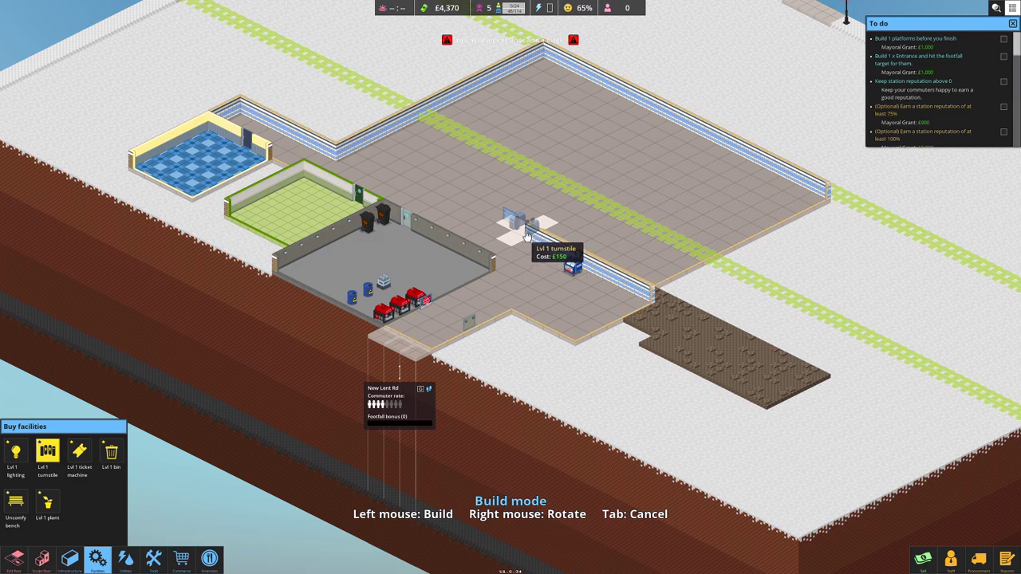
left_click(526, 236)
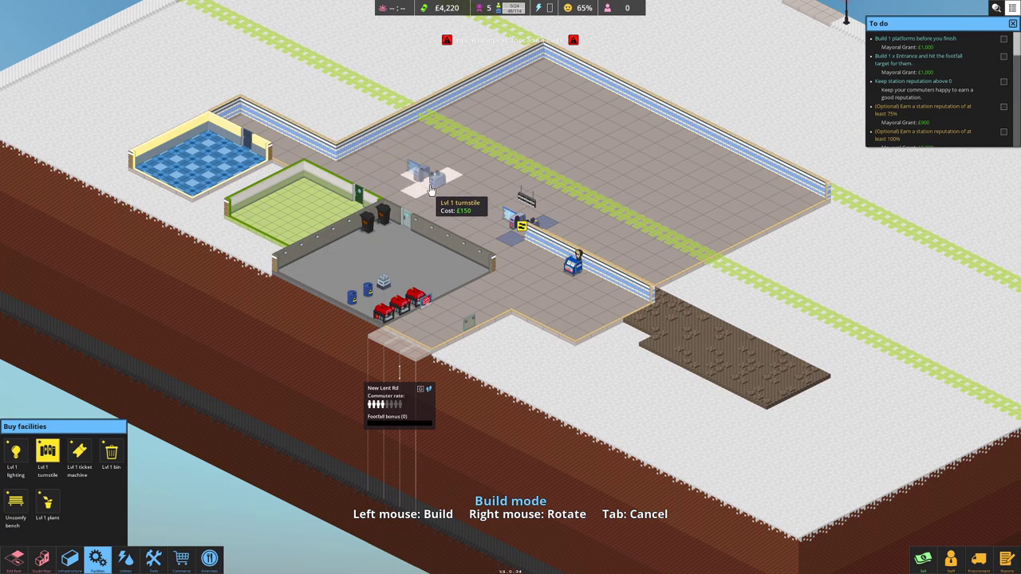
left_click(383, 162)
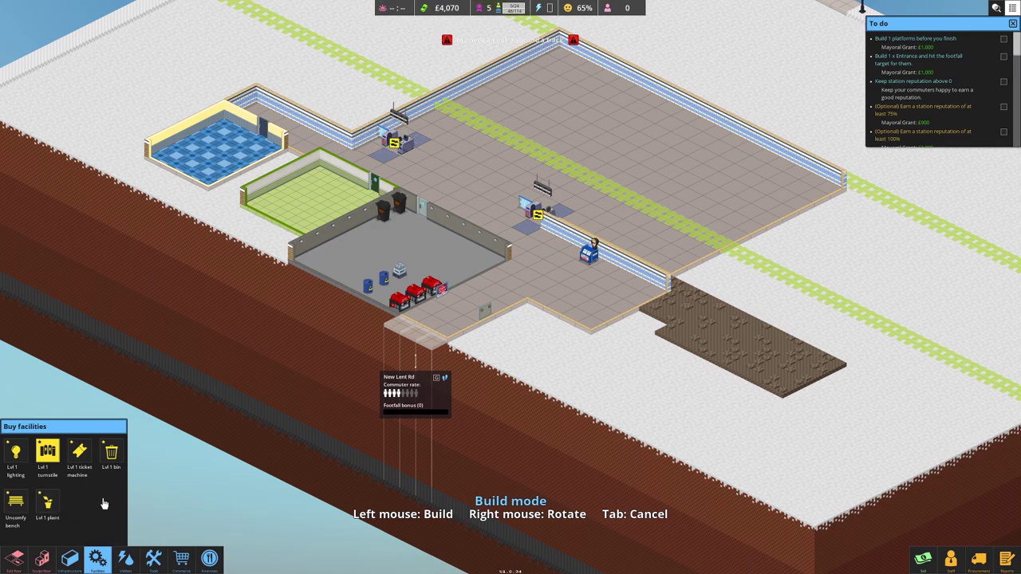
- Build a fence line linking the two turnstiles
left_click(69, 558)
left_click(48, 343)
left_click_drag(403, 147, 485, 193)
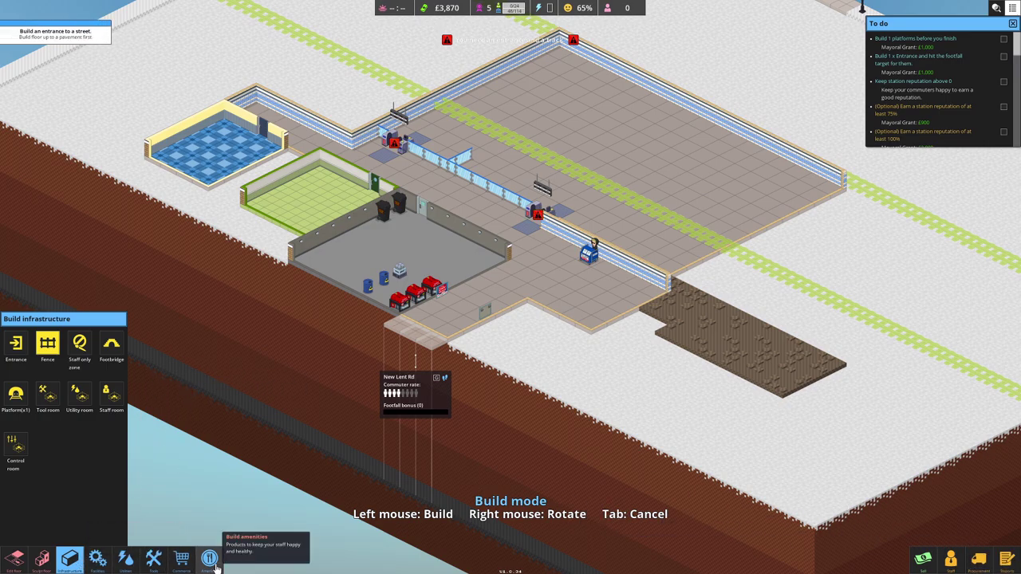
- In Sell mode, sell the fence piece and the turnstile at the fence end
left_click(69, 563)
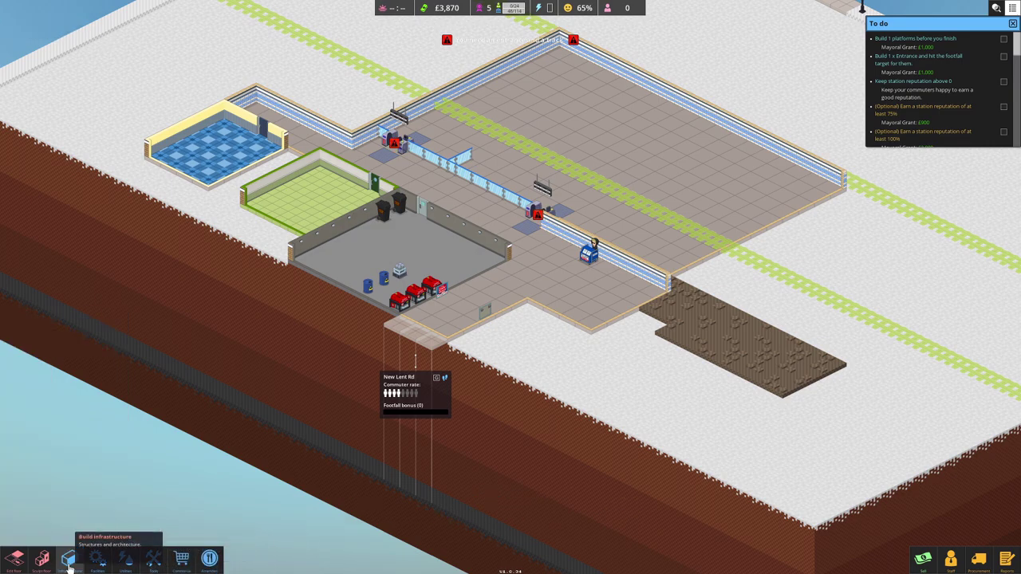
left_click(923, 558)
left_click(523, 199)
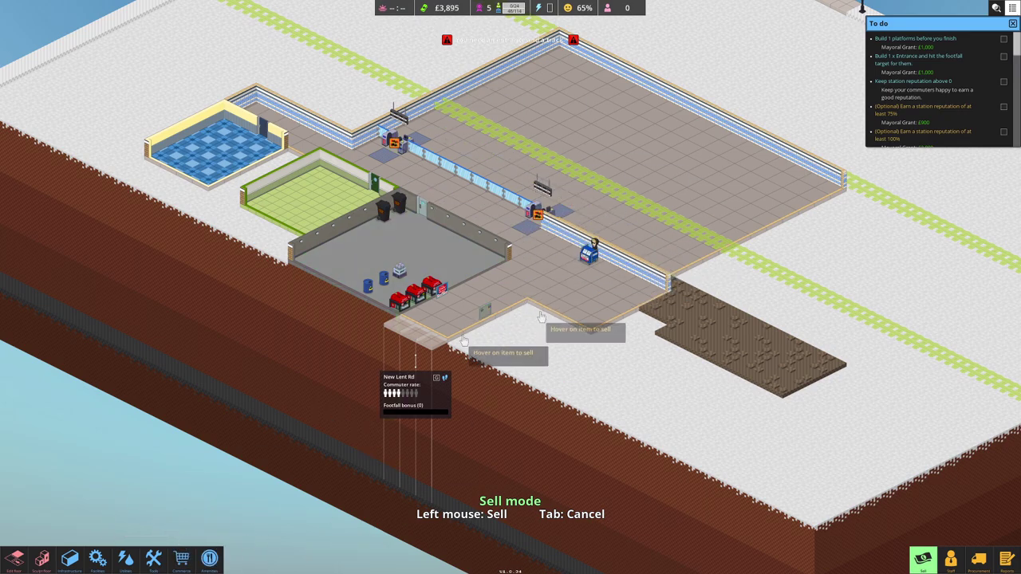
left_click(541, 216)
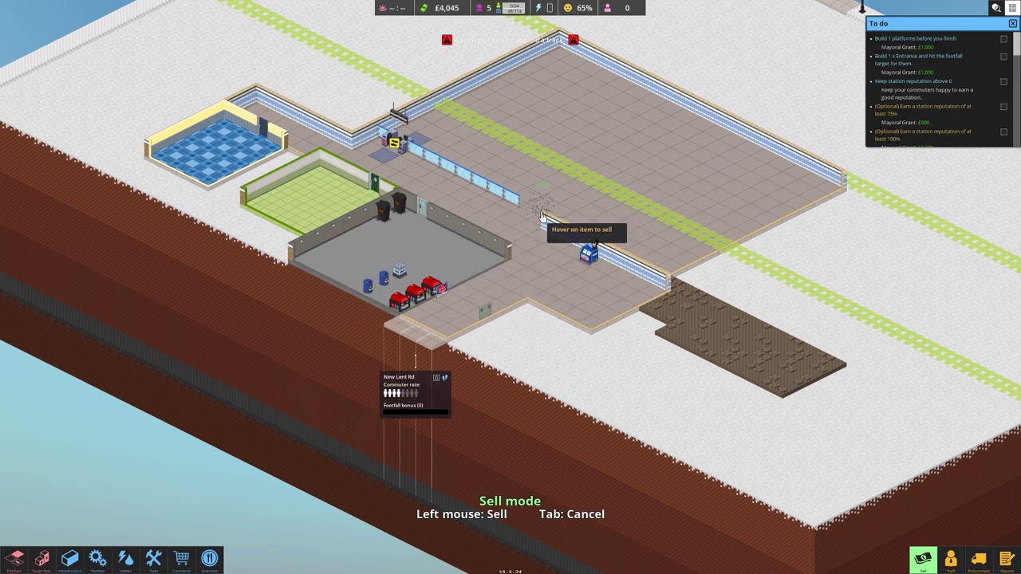
- Pick a new level 1 turnstile to place and toggle the structure building options
left_click(91, 567)
left_click(47, 453)
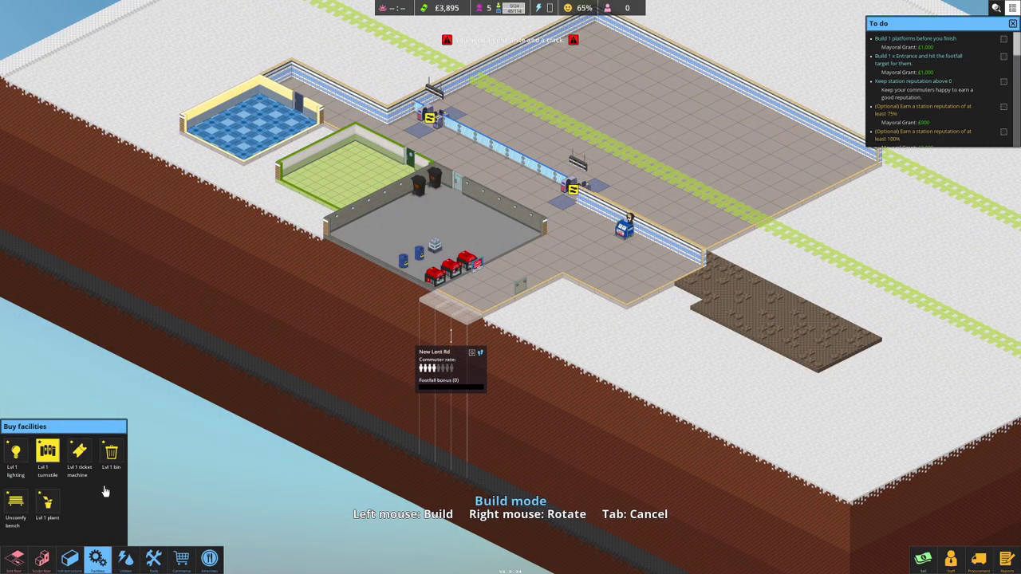
left_click(69, 559)
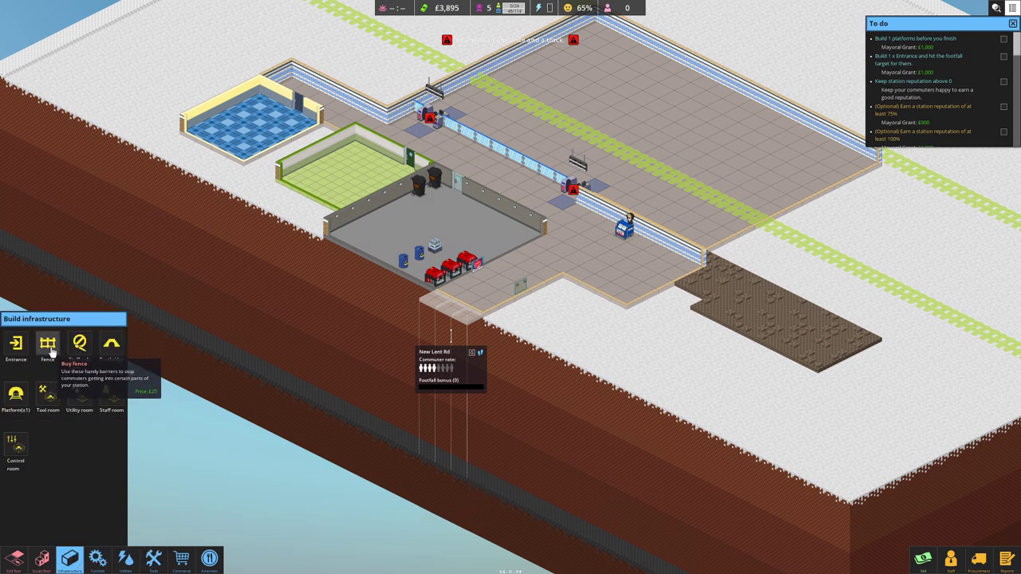
left_click(69, 558)
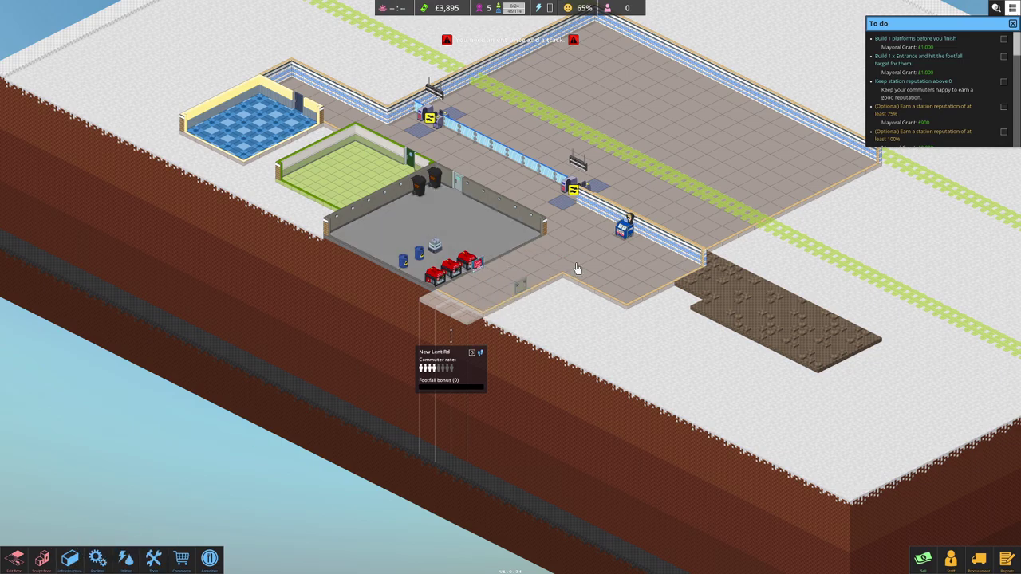
scroll(578, 268, "up", 2)
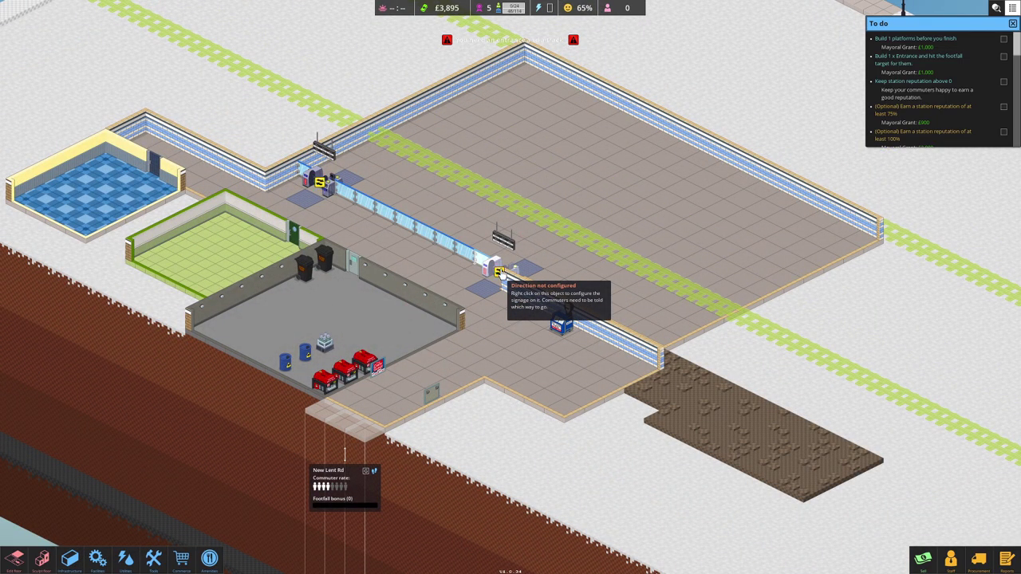
- Check the turnstile's direction settings, then build an entrance at the street edge
right_click(501, 273)
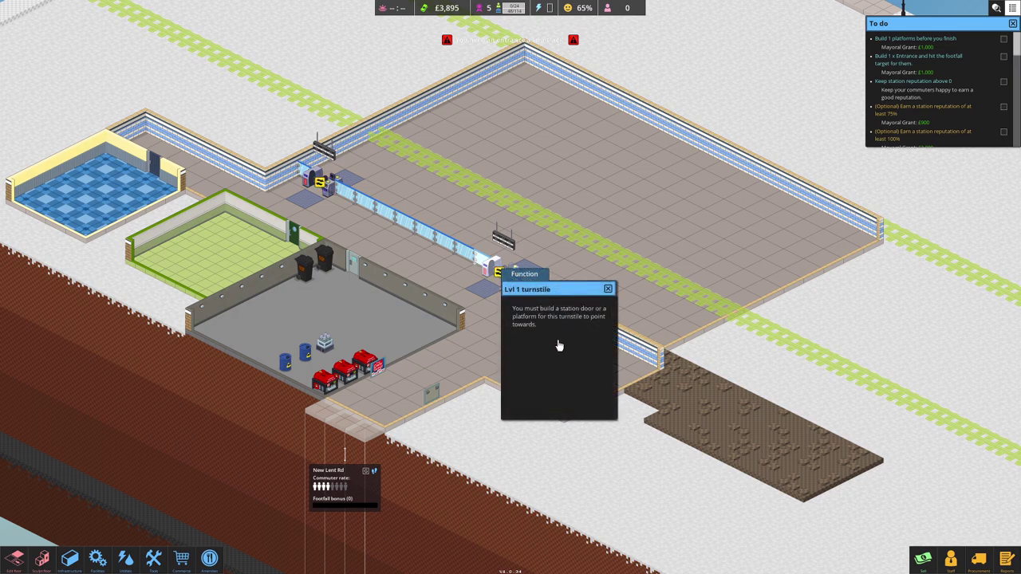
left_click(608, 289)
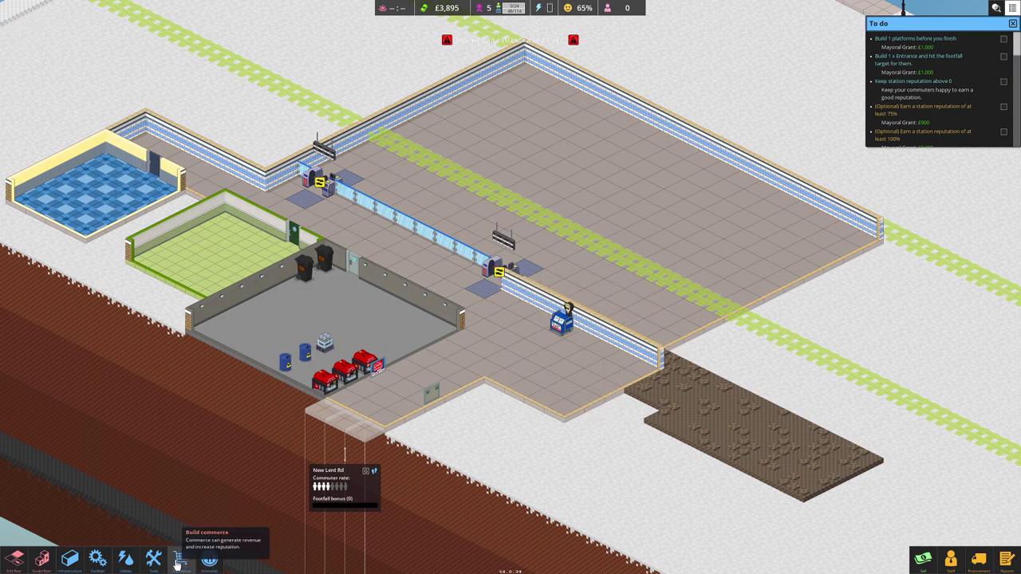
left_click(69, 559)
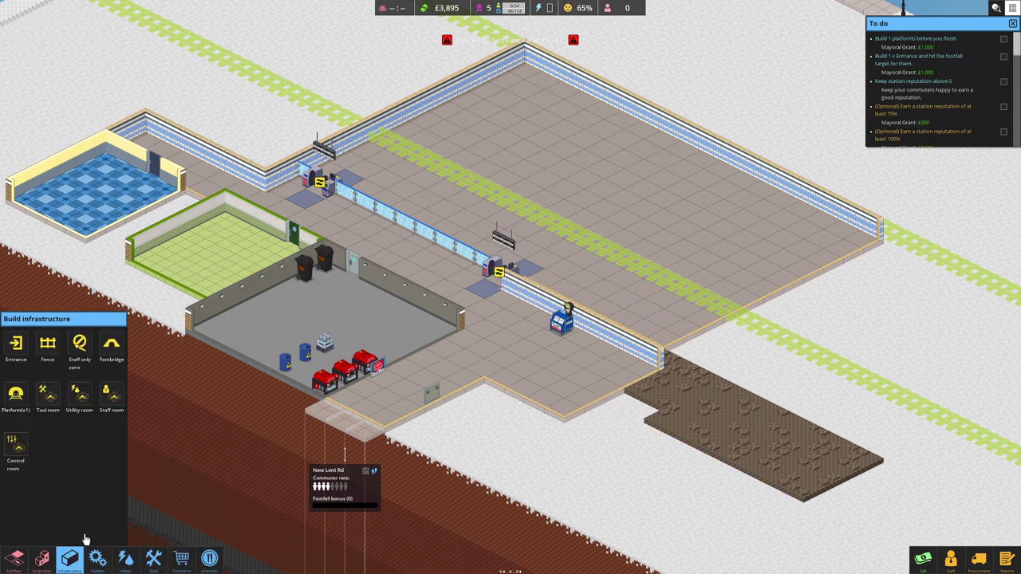
left_click(17, 350)
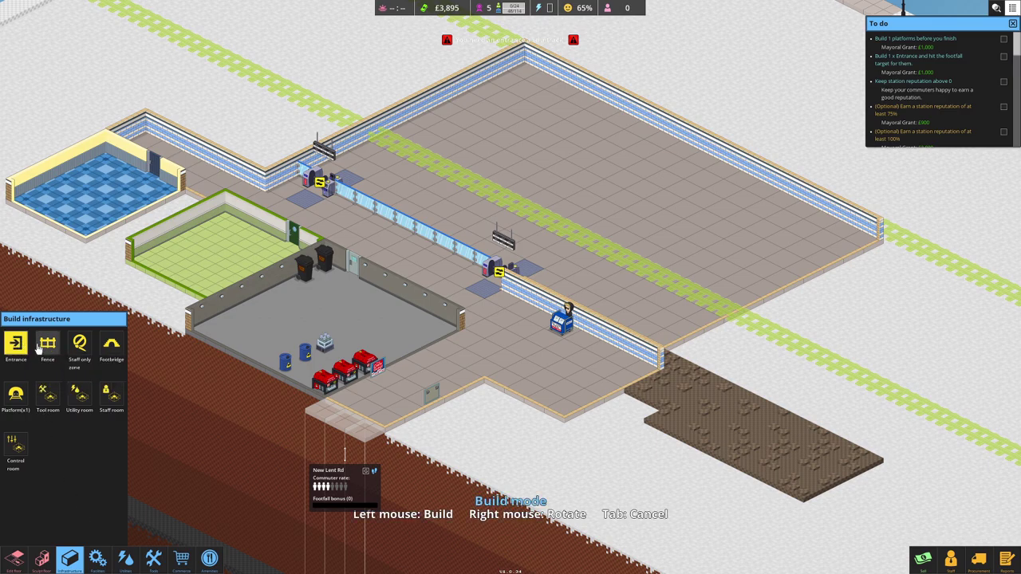
left_click(367, 415)
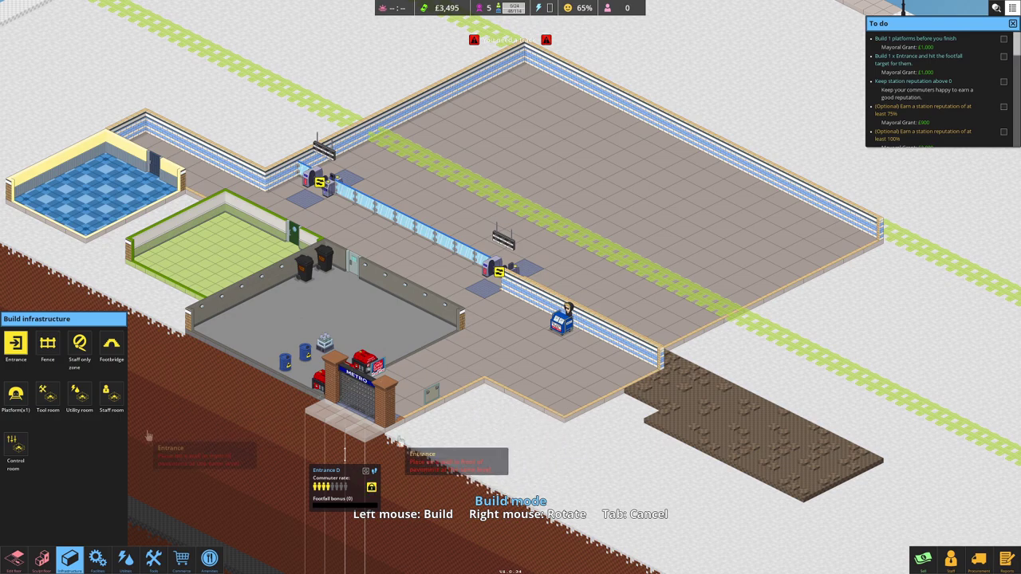
- Set the right-hand turnstile to signpost the exit
left_click(69, 558)
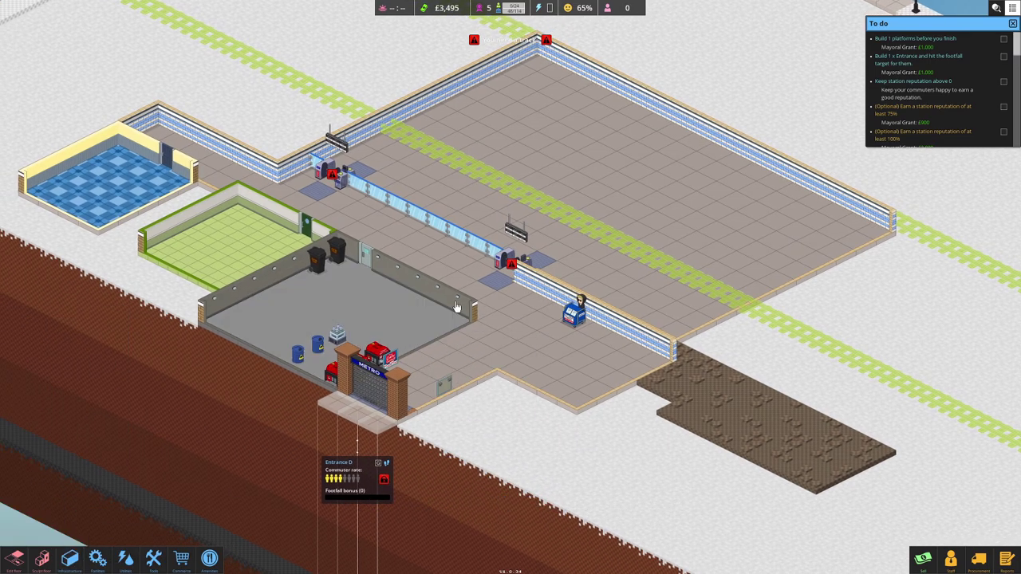
right_click(517, 266)
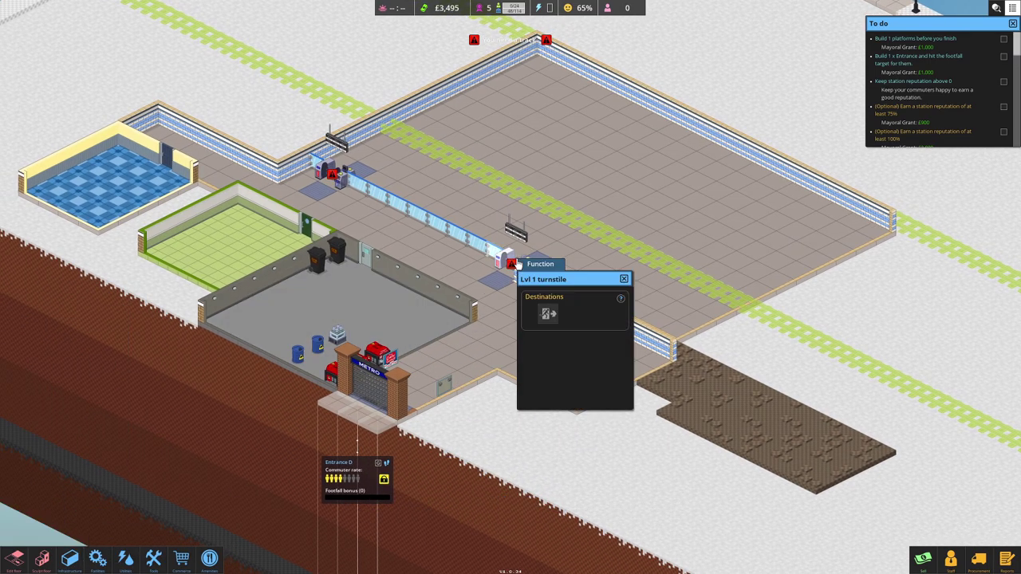
left_click(556, 319)
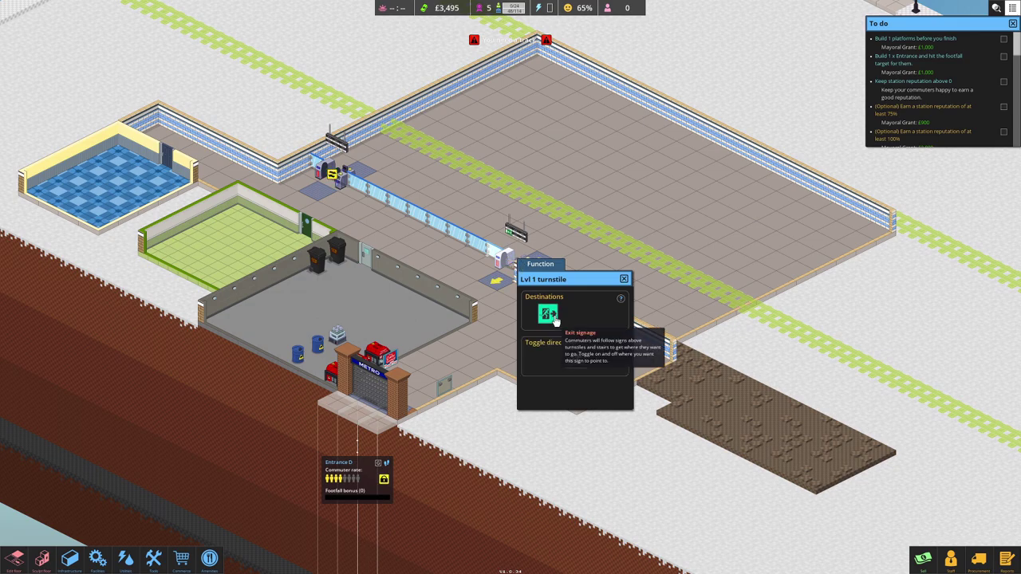
left_click(624, 280)
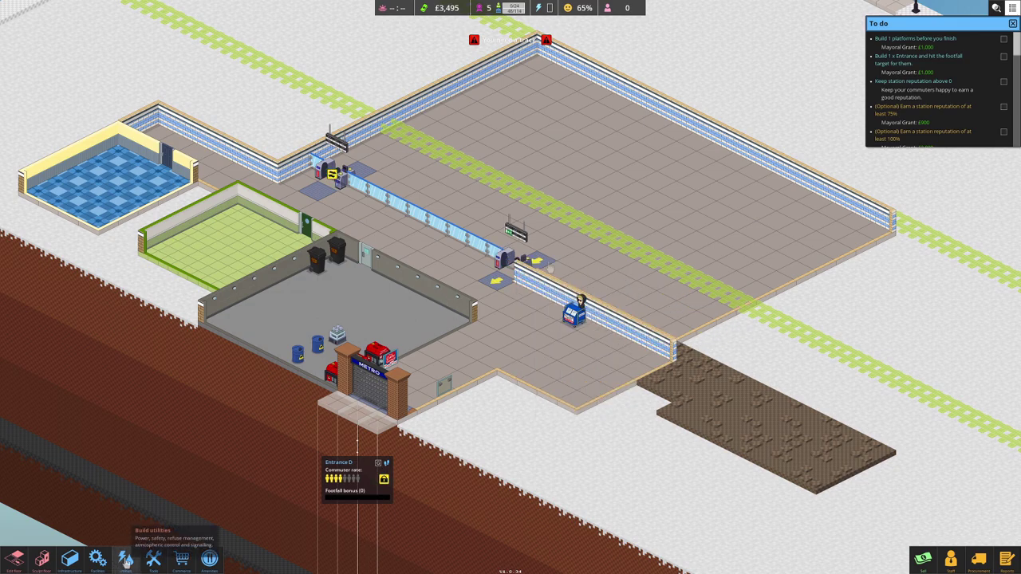
left_click(69, 559)
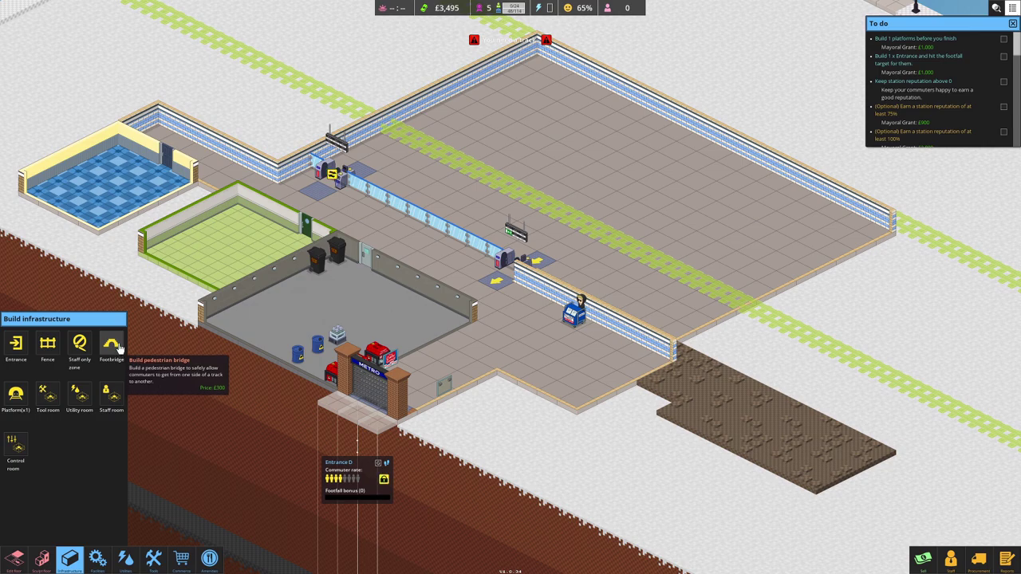
- Build Platform 1 rotated along the track and set its alighting point
left_click(116, 350)
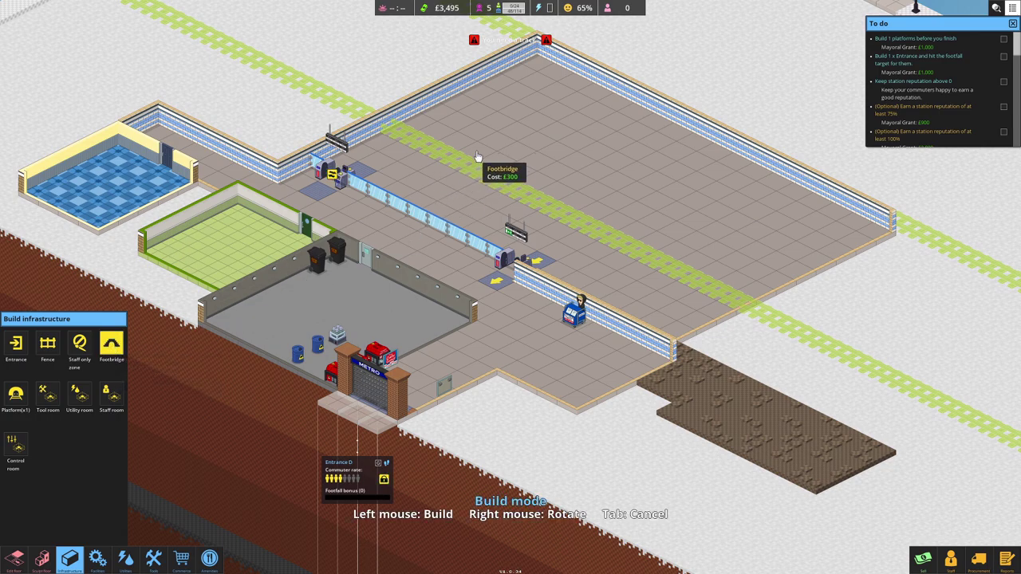
left_click(18, 395)
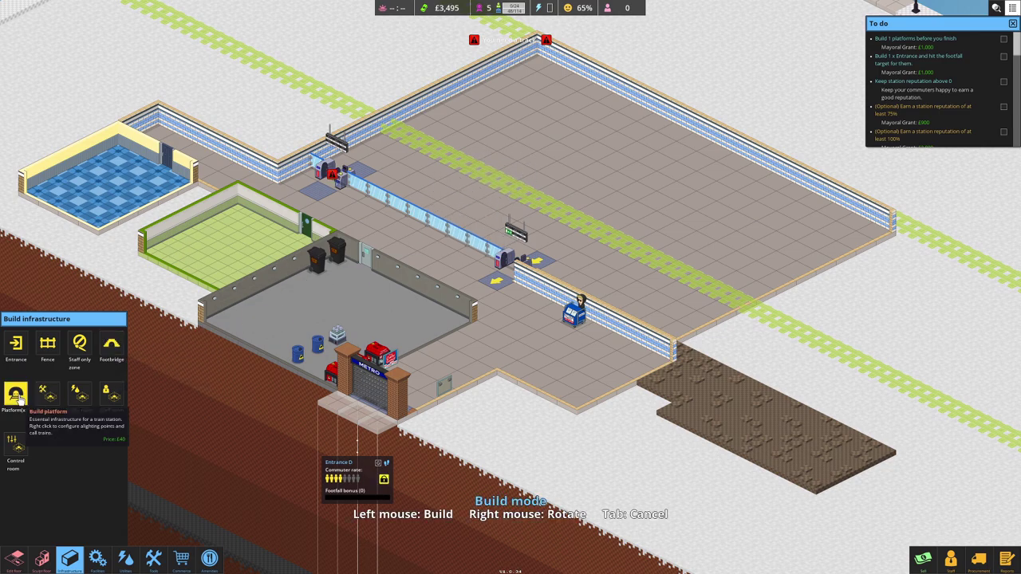
right_click(517, 196)
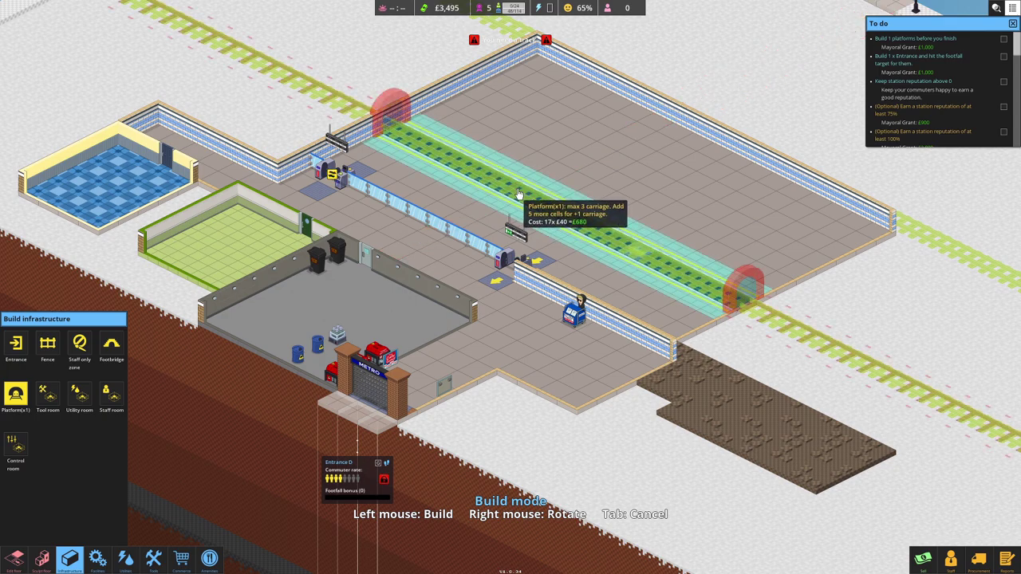
left_click(518, 194)
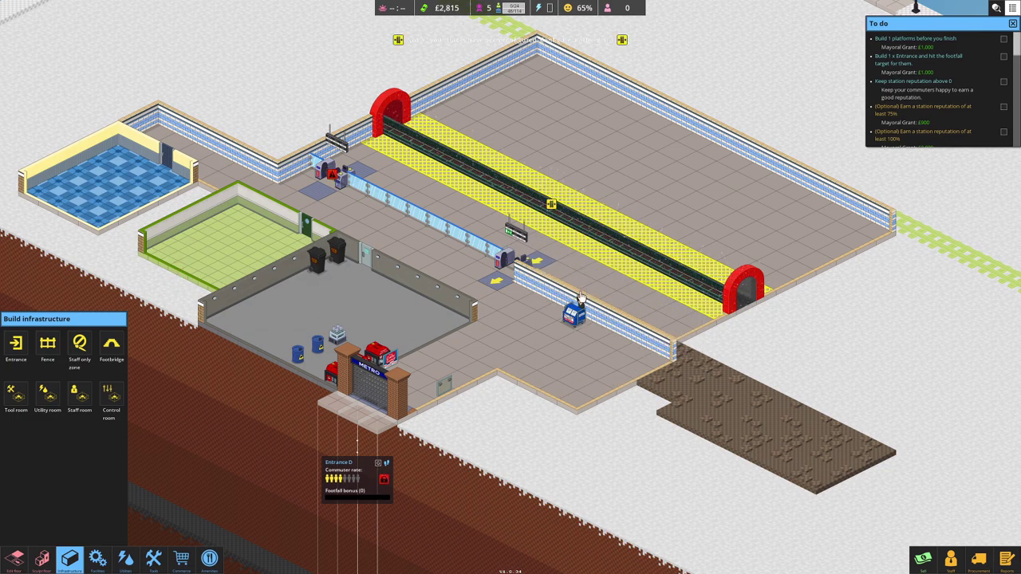
left_click(557, 214)
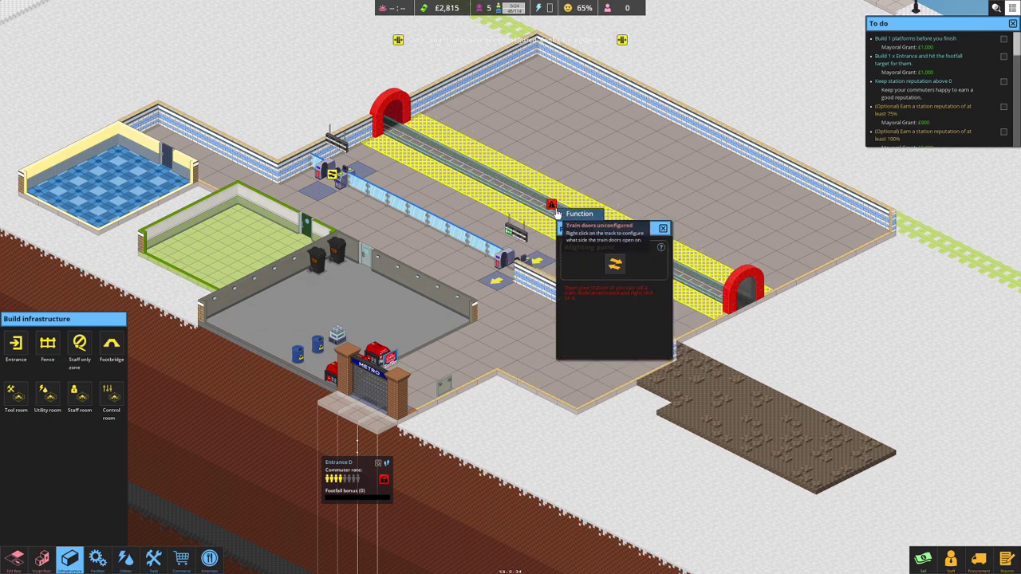
right_click(557, 213)
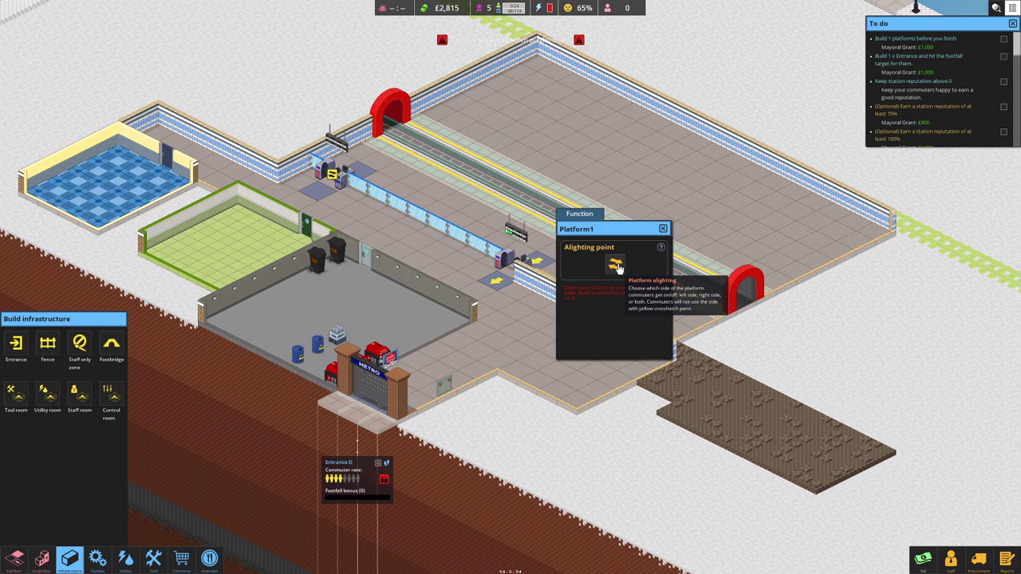
left_click(663, 230)
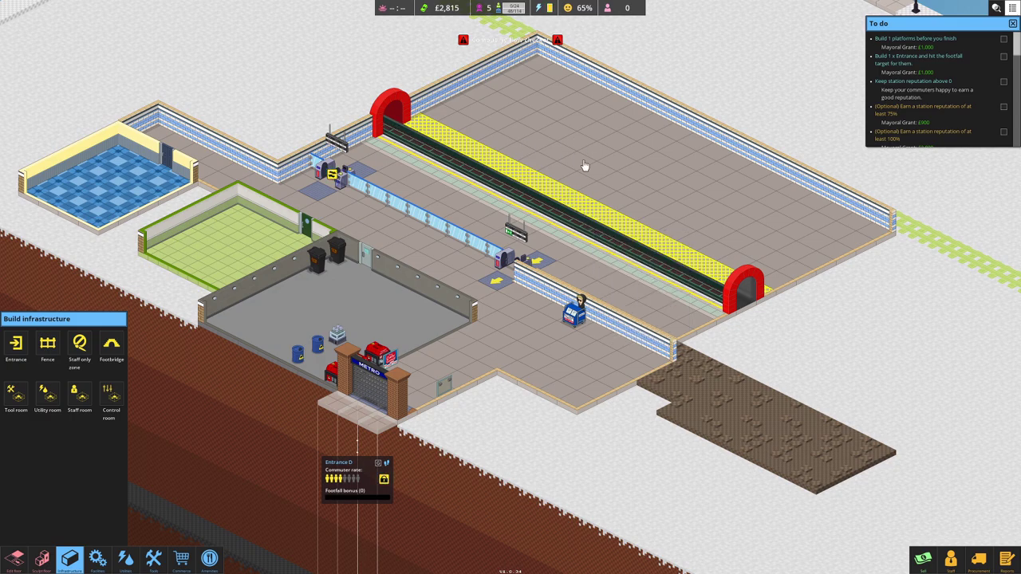
- Review both turnstiles and make the left turnstile signpost the exit
right_click(508, 271)
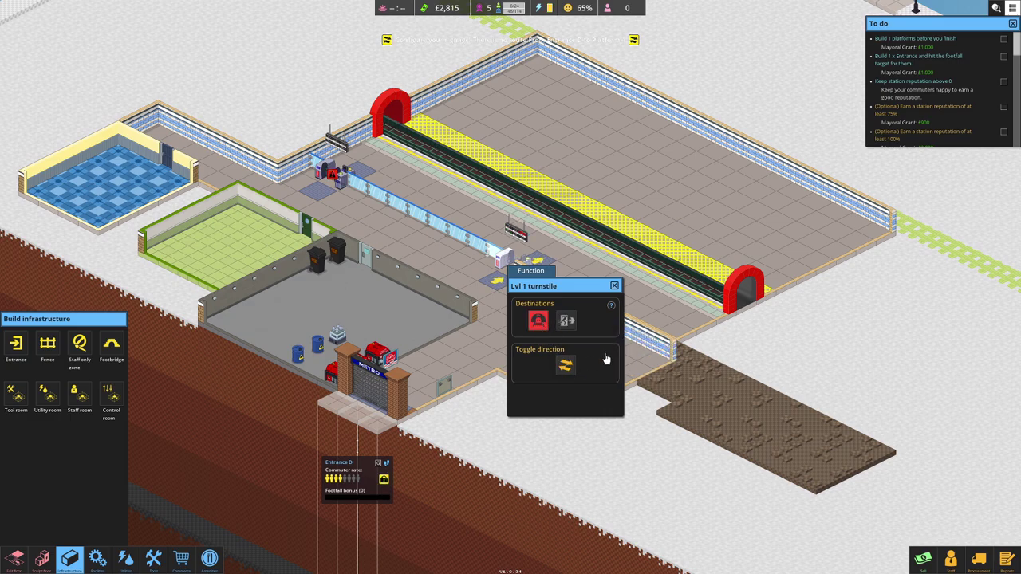
left_click(616, 287)
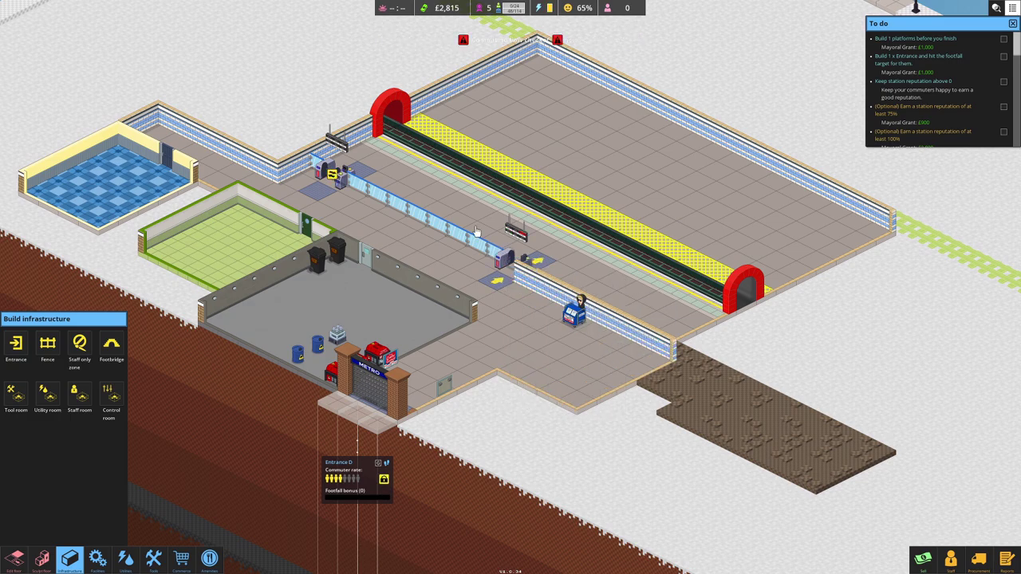
right_click(338, 178)
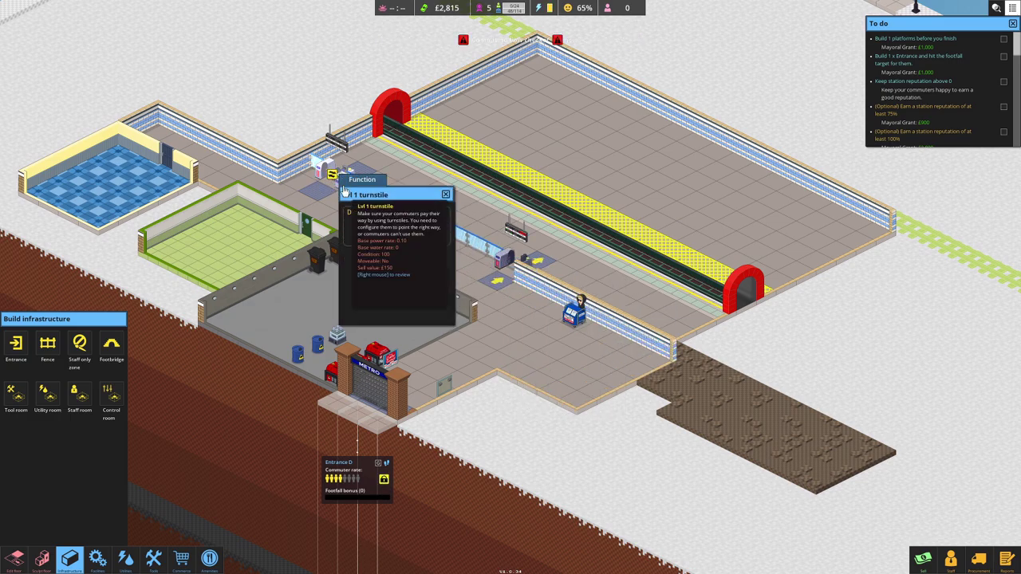
left_click(398, 229)
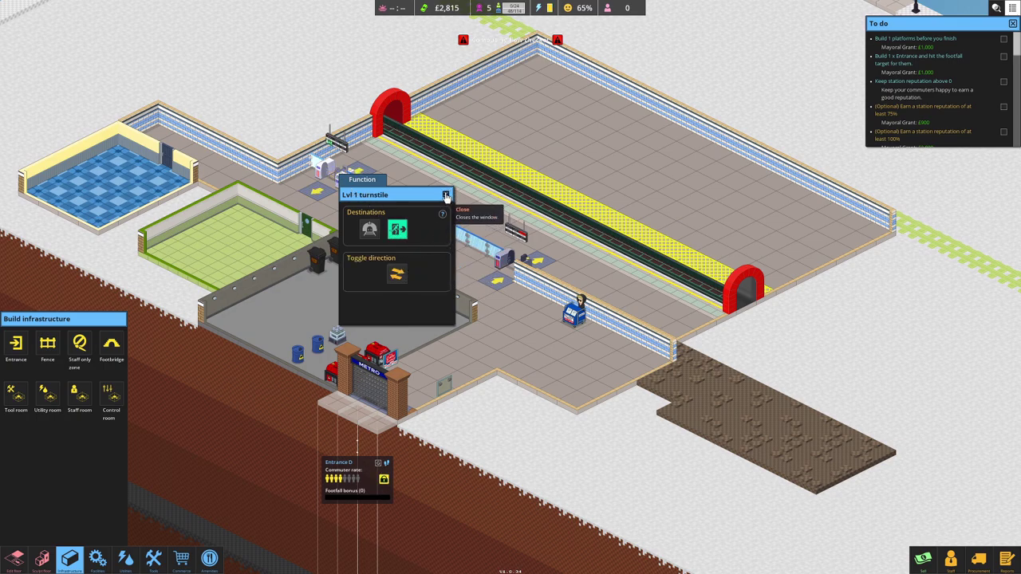
left_click(447, 194)
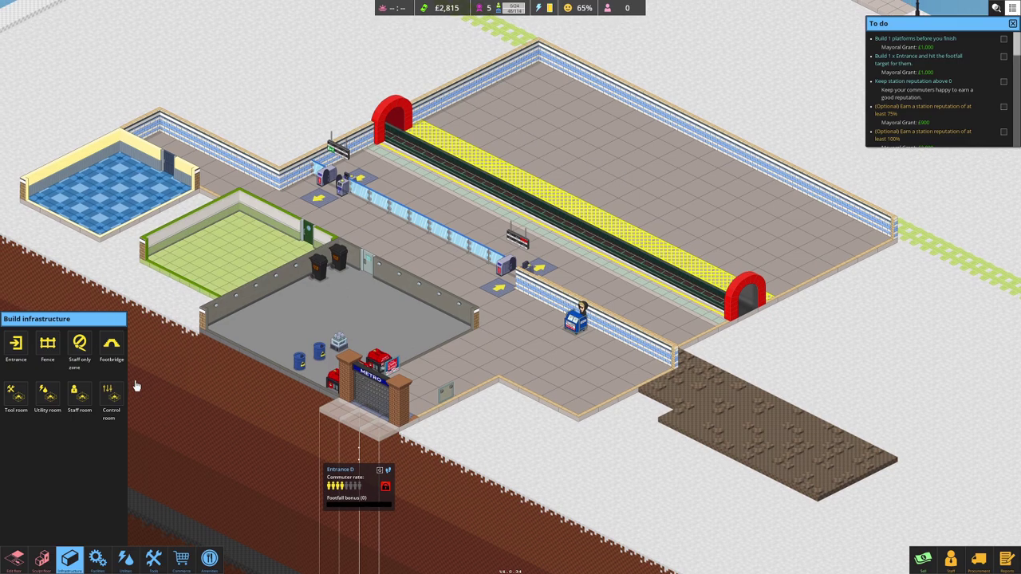
- Mark a staff-only zone patch on the concourse near the left turnstile
left_click(79, 345)
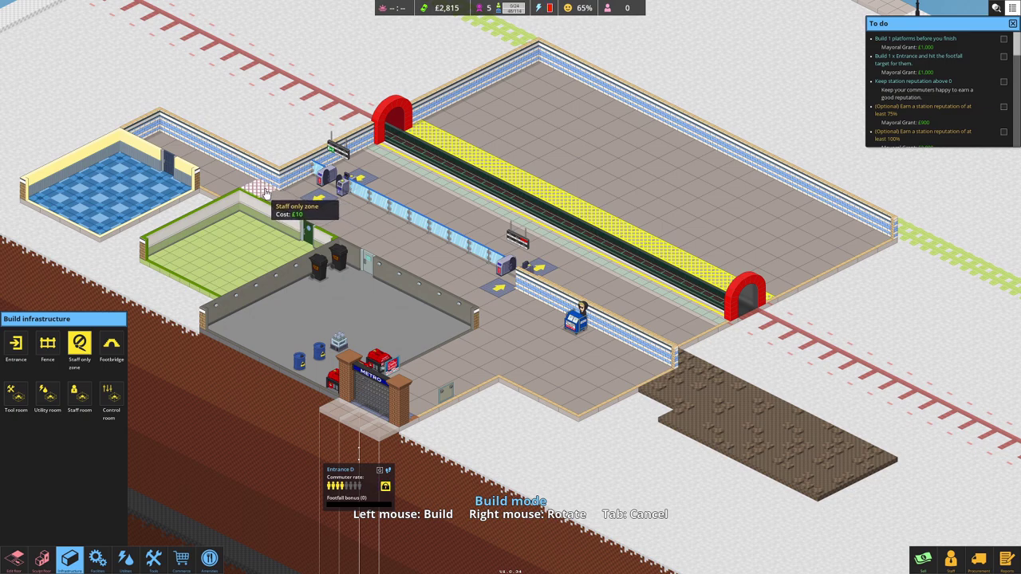
left_click(258, 195)
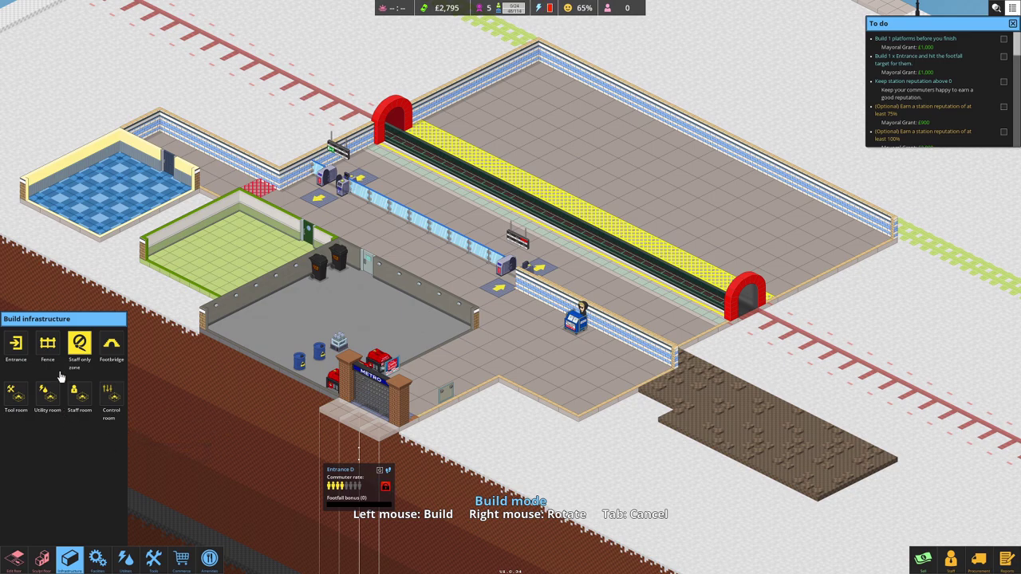
- Place a level 1 ticket machine on the lower concourse
left_click(97, 560)
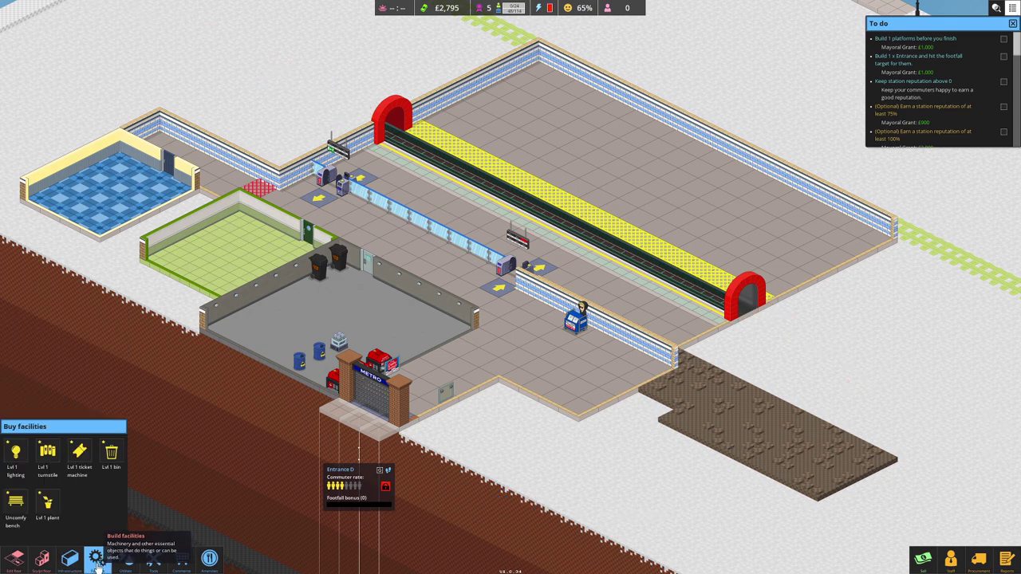
left_click(79, 453)
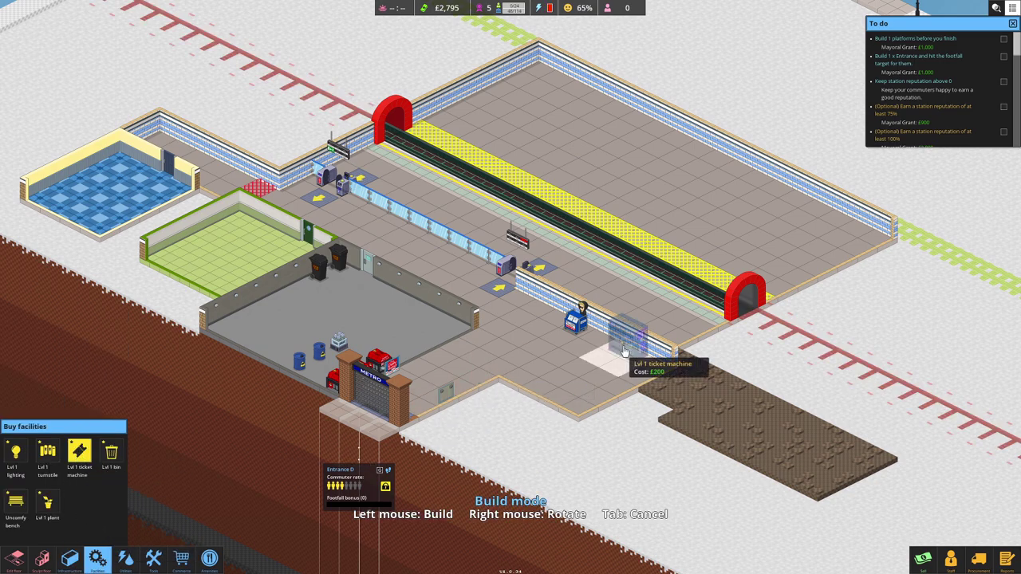
left_click(532, 392)
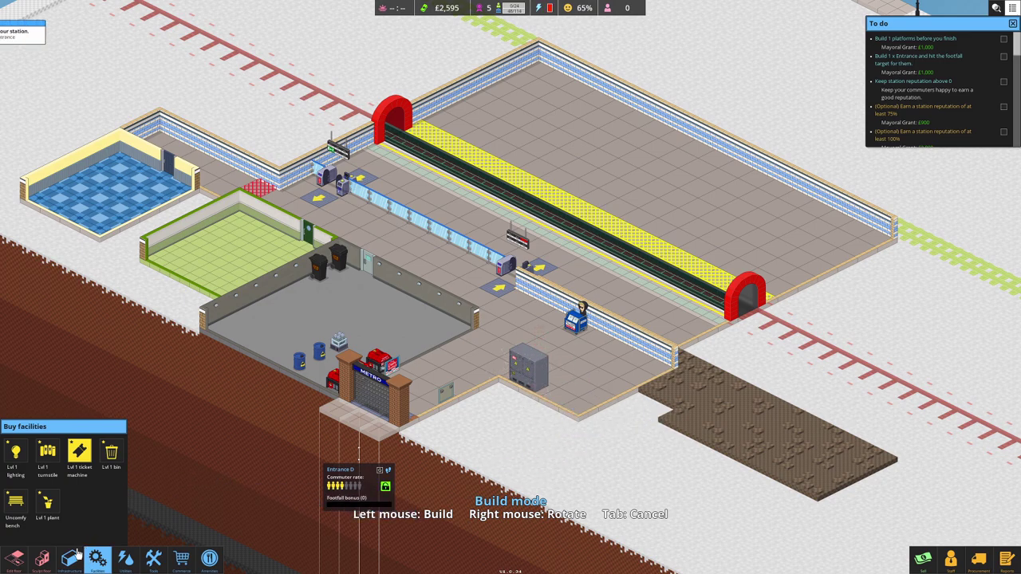
- Place uncomfy benches by the ticket barrier, along the platform and on the concourse
left_click(16, 503)
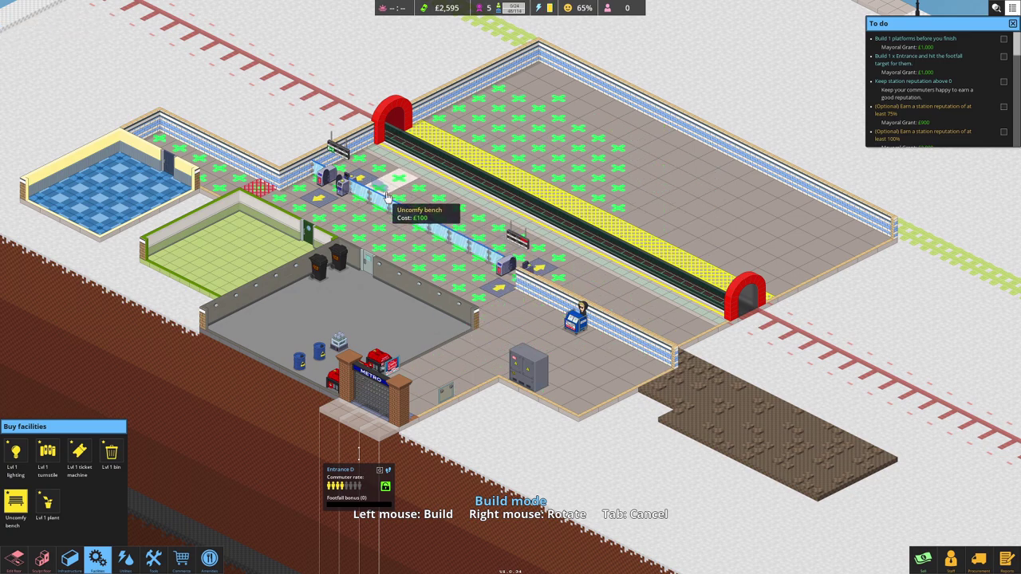
left_click(403, 205)
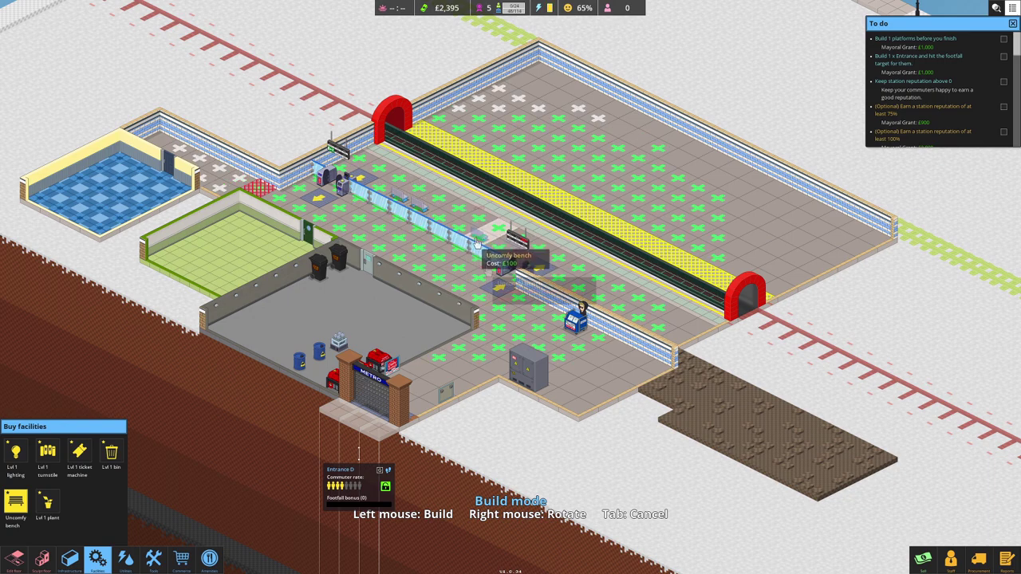
left_click(496, 253)
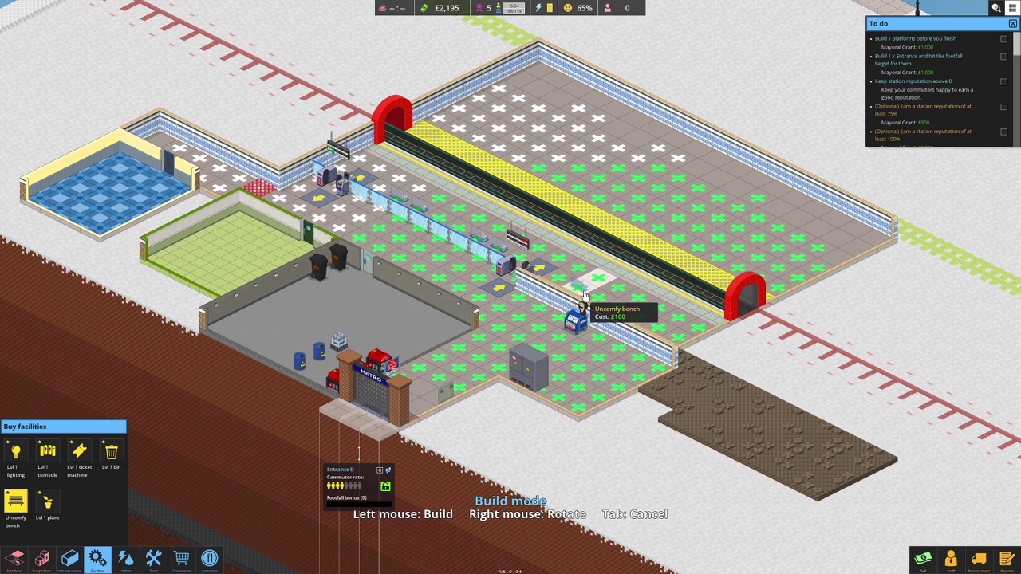
left_click(586, 296)
left_click(600, 300)
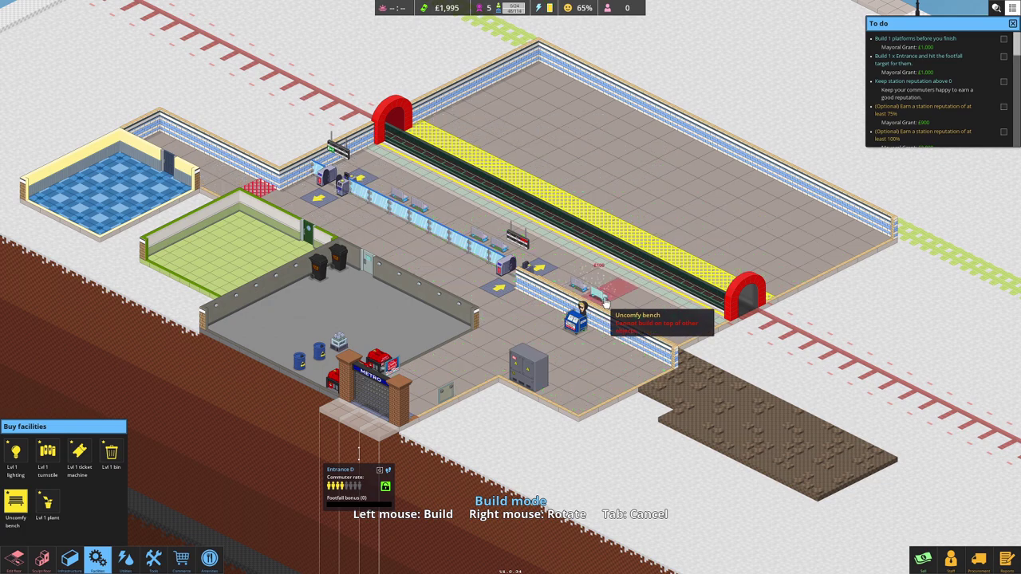
left_click(663, 328)
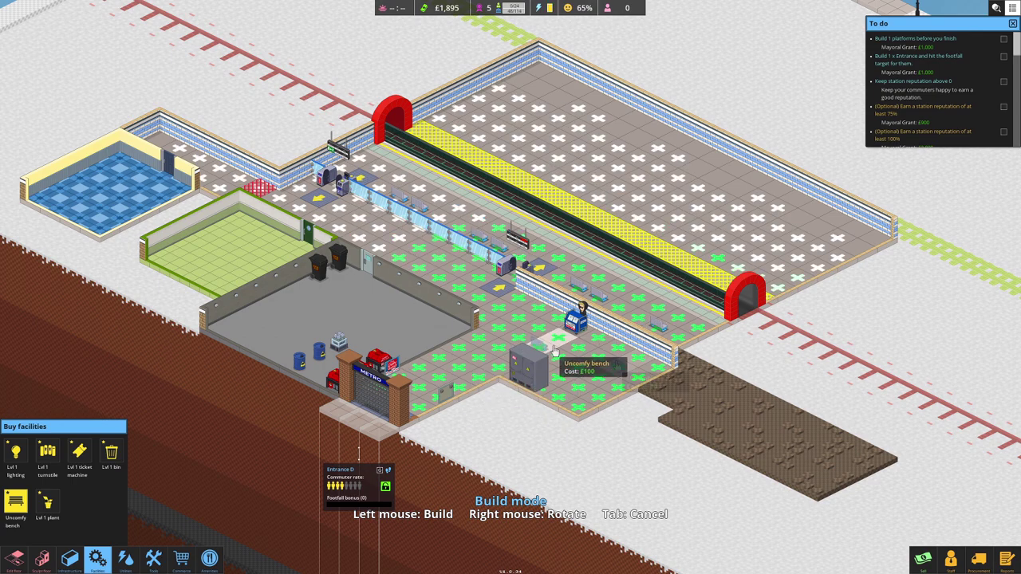
left_click(405, 287)
left_click(422, 293)
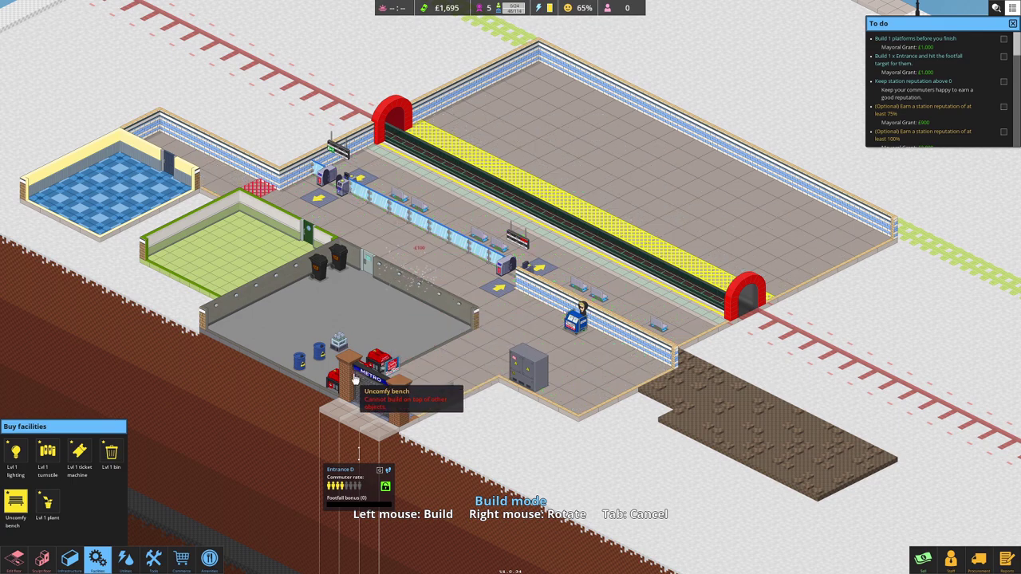
- Place five level 1 potted plants around the barrier, gates, ticket machine and platform
left_click(45, 505)
left_click(438, 211)
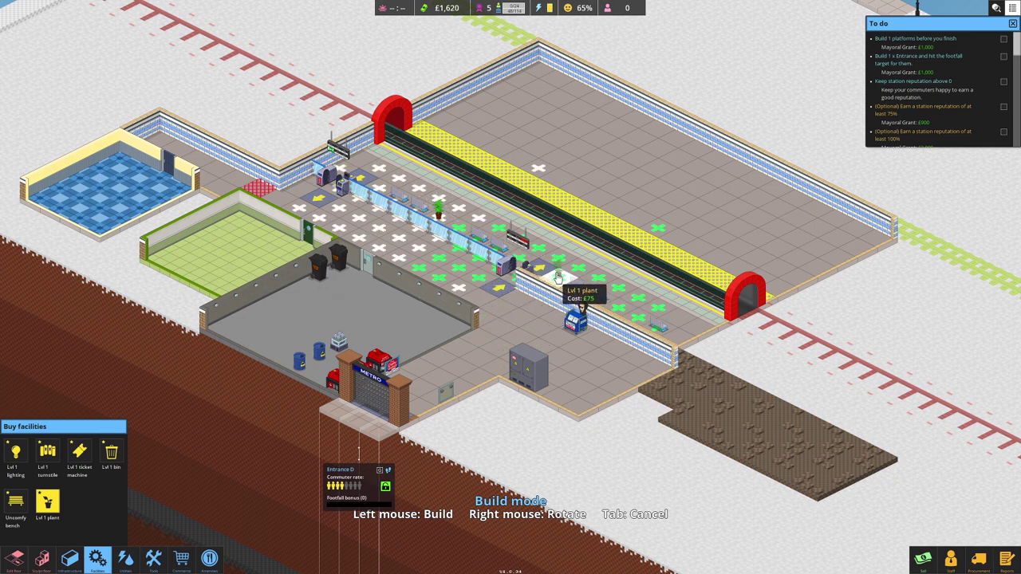
left_click(558, 277)
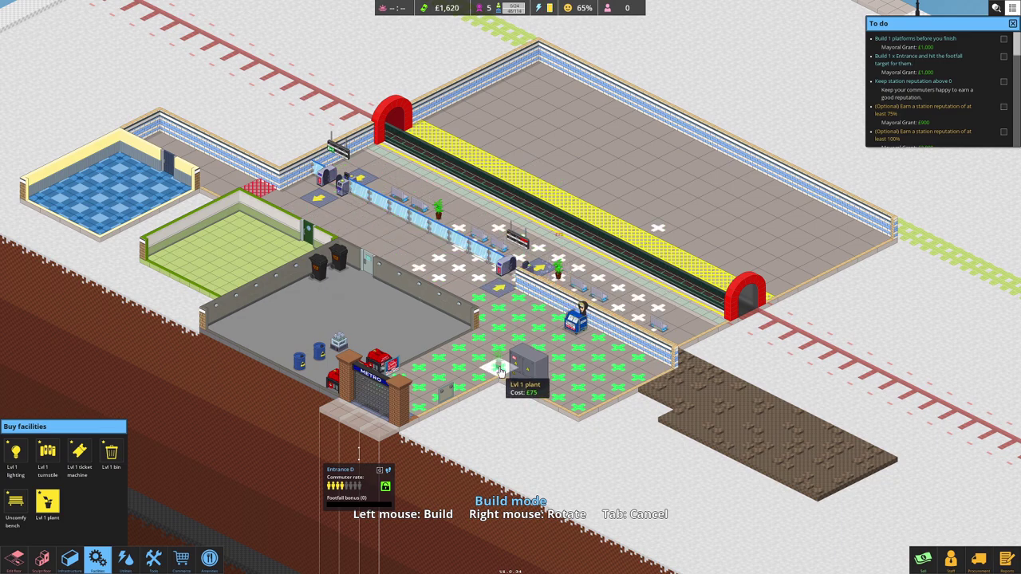
left_click(680, 335)
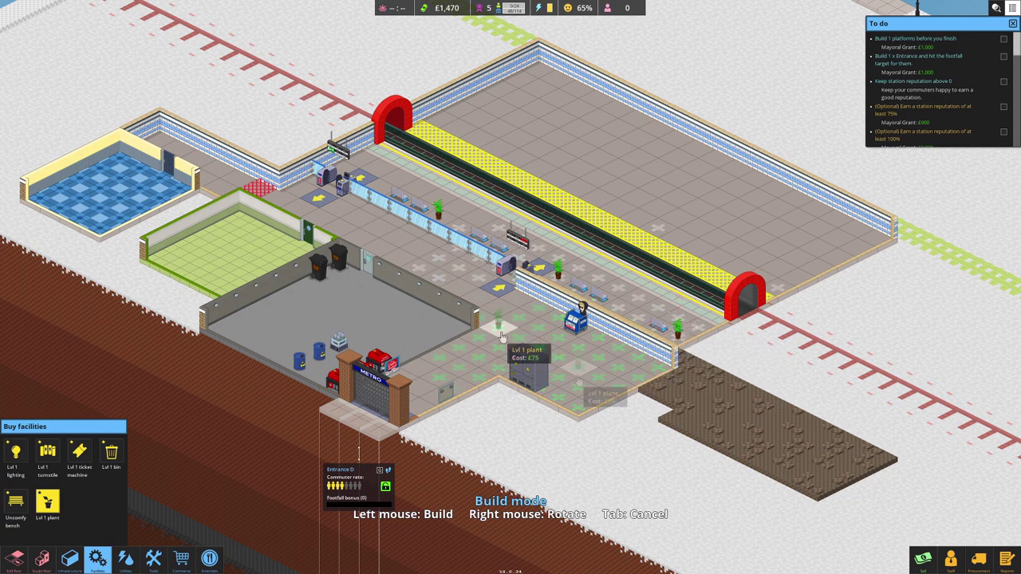
left_click(558, 316)
left_click(350, 210)
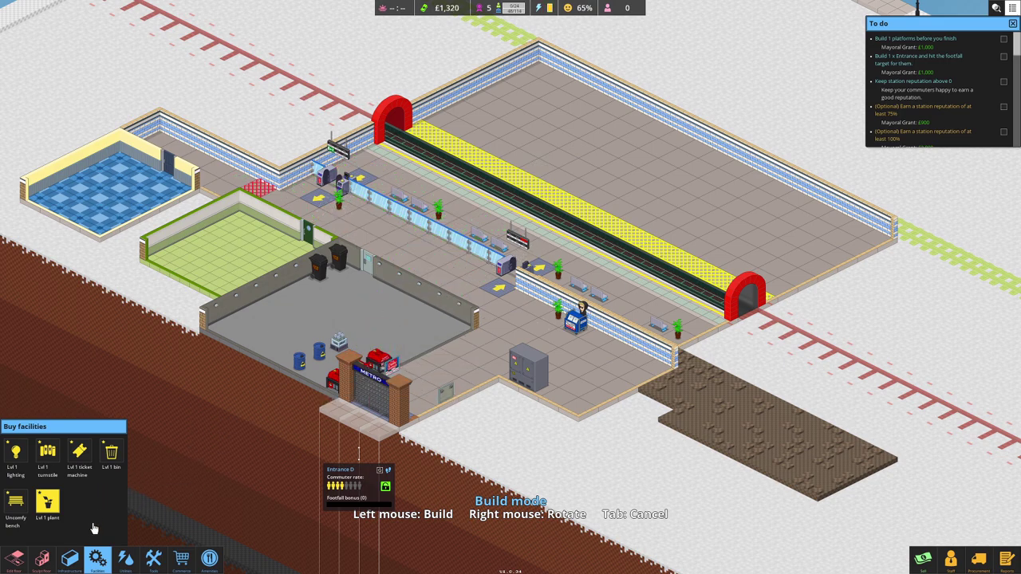
- Place four level 1 bins on the concourse, platform and near the ticket machine
left_click(112, 453)
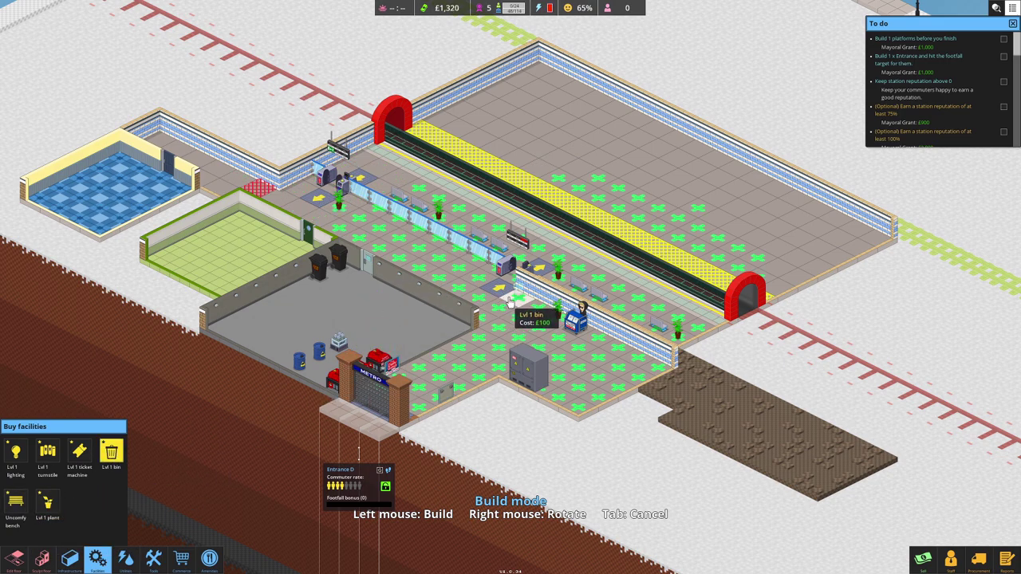
left_click(459, 229)
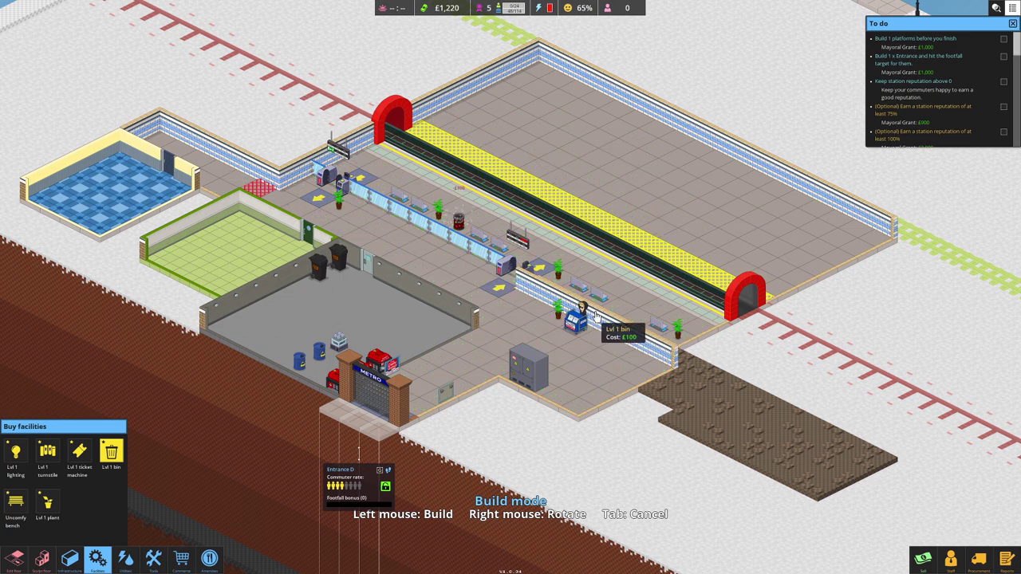
left_click(618, 309)
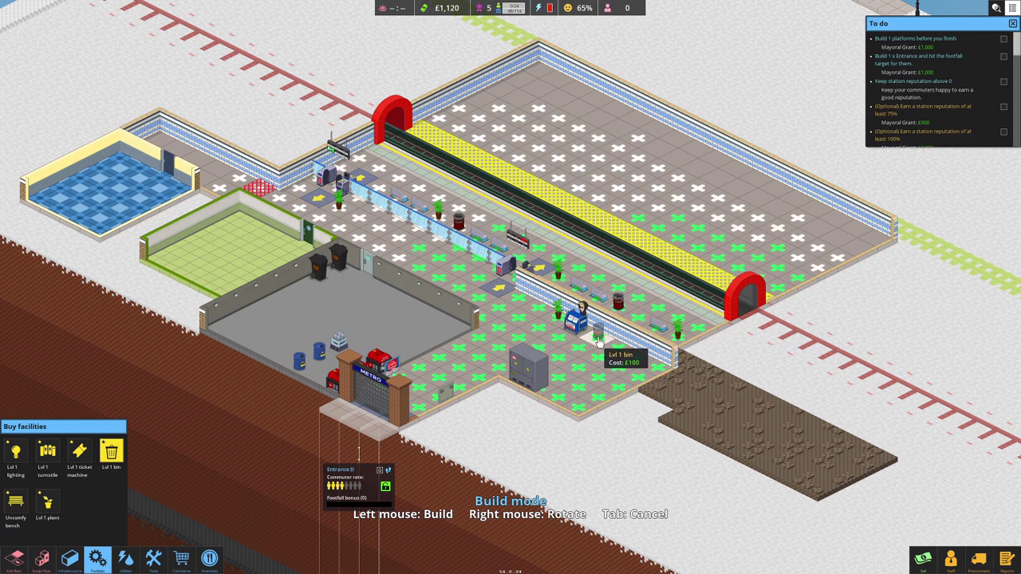
left_click(598, 342)
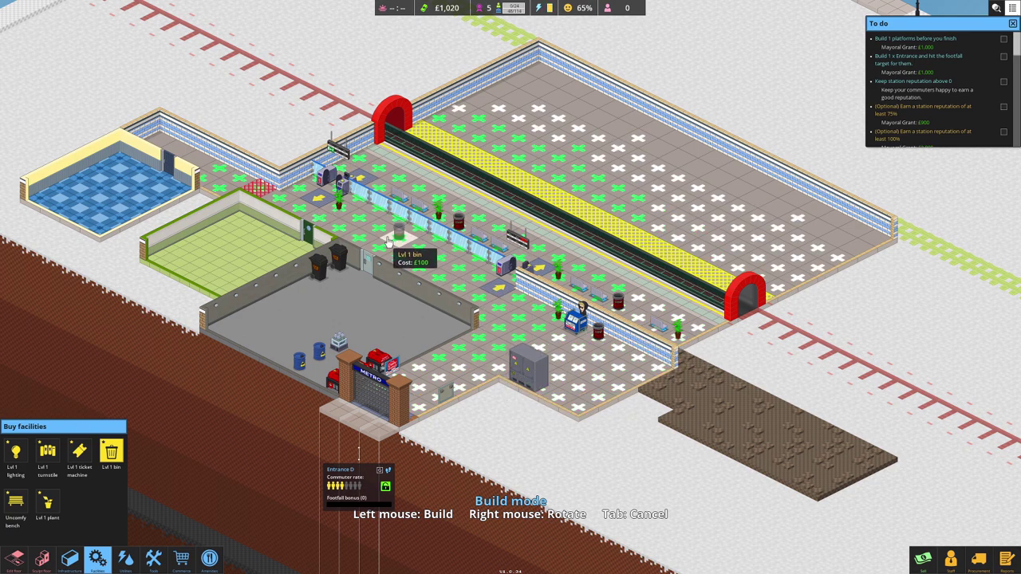
left_click(345, 255)
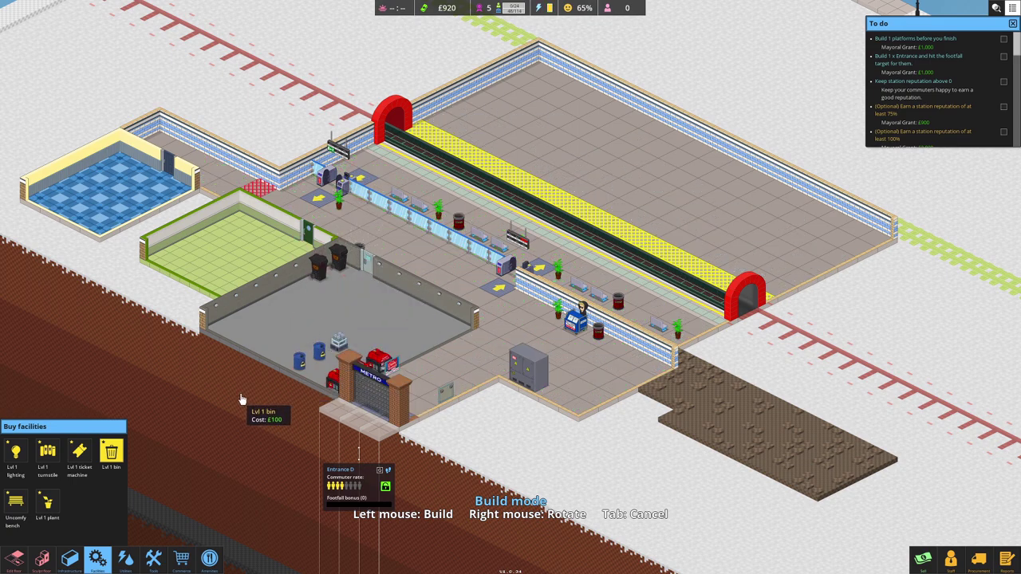
- Place level 1 lights on both concourses, the ticket gates, platform and far-side floor
left_click(16, 451)
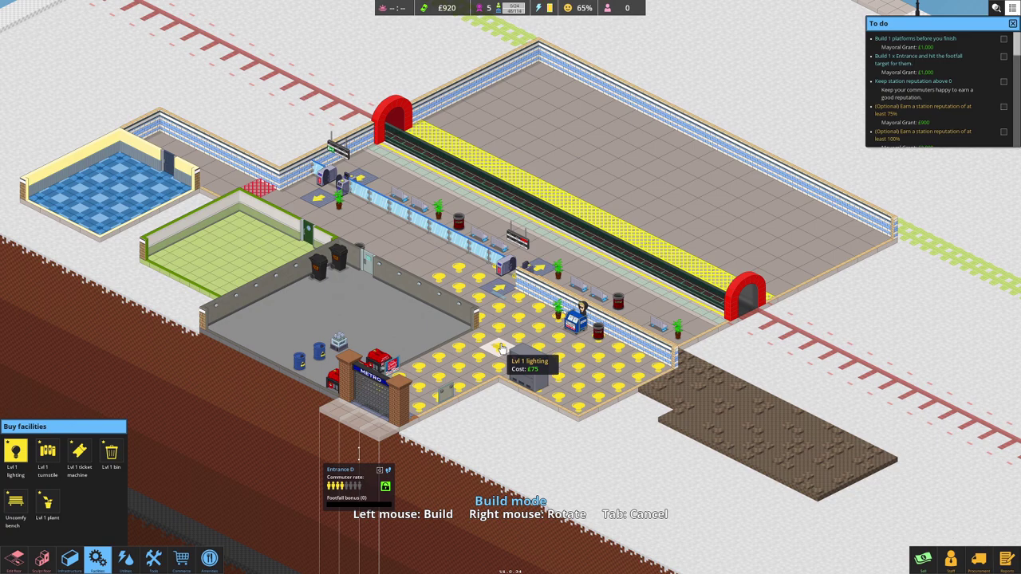
left_click(500, 349)
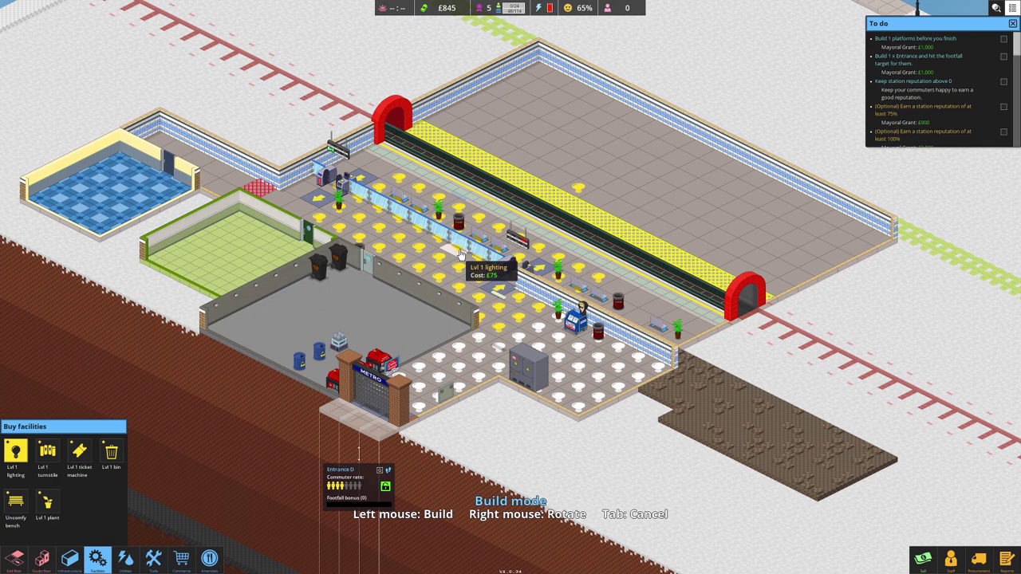
left_click(460, 254)
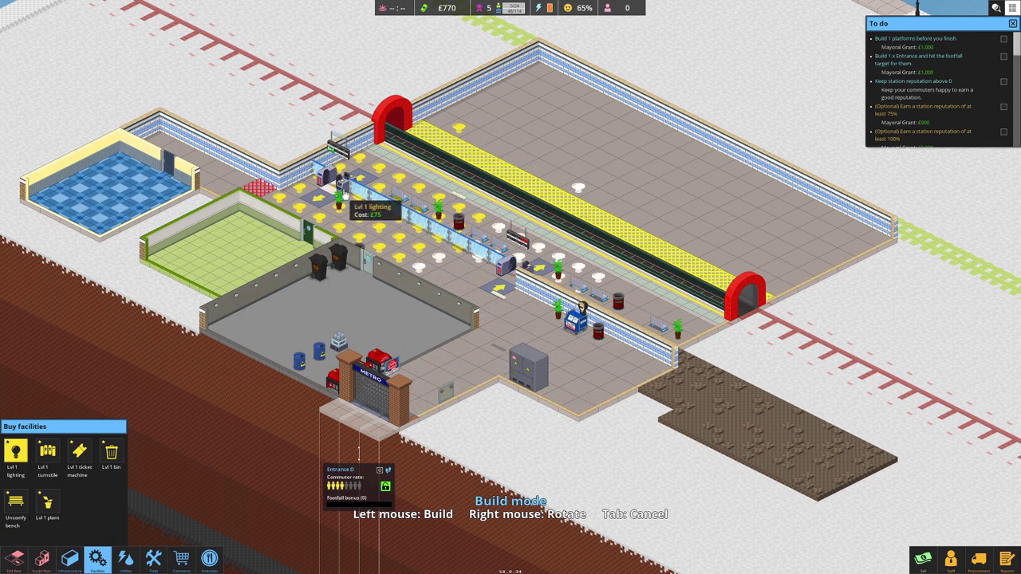
left_click(343, 196)
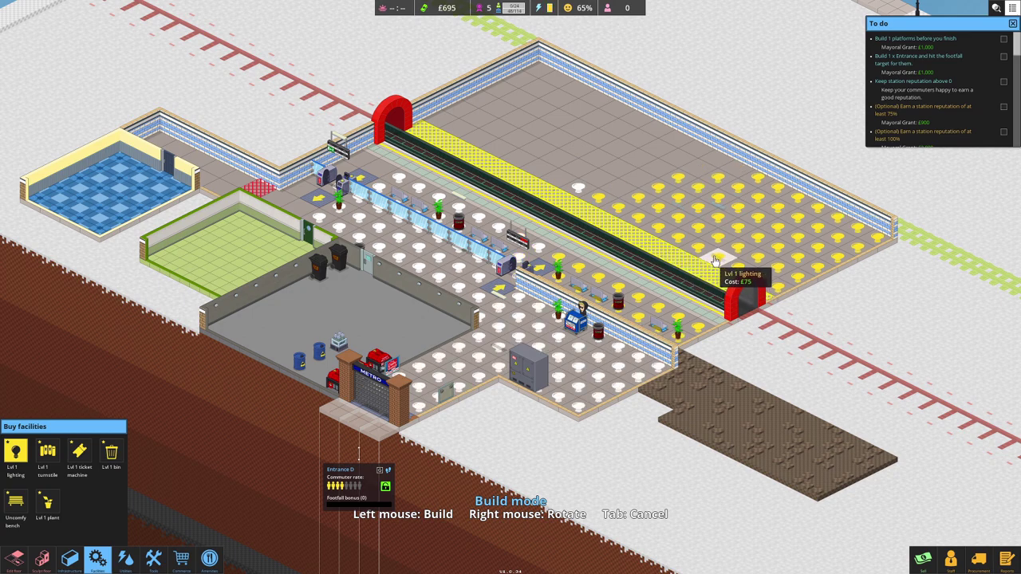
left_click(716, 260)
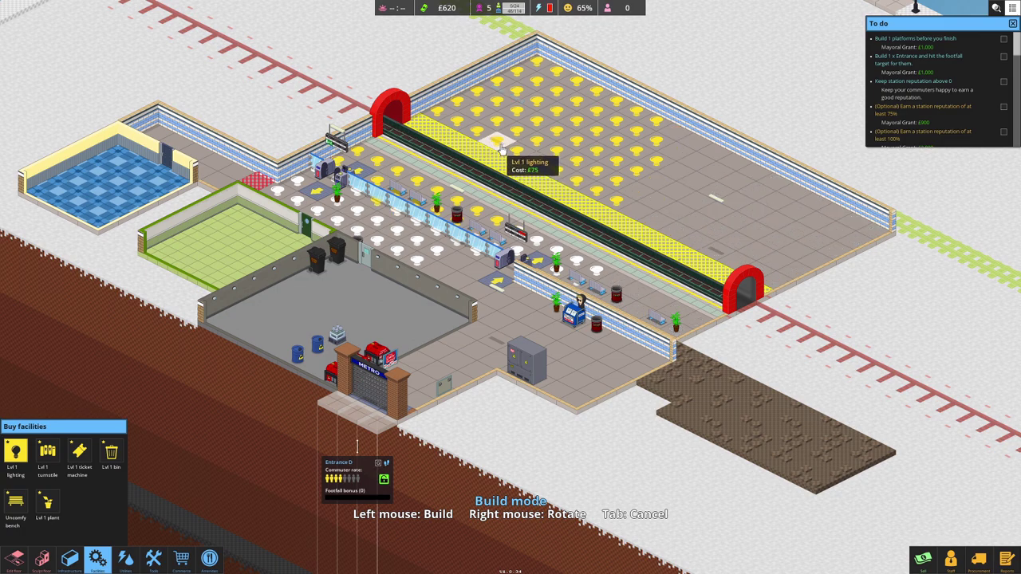
left_click(500, 148)
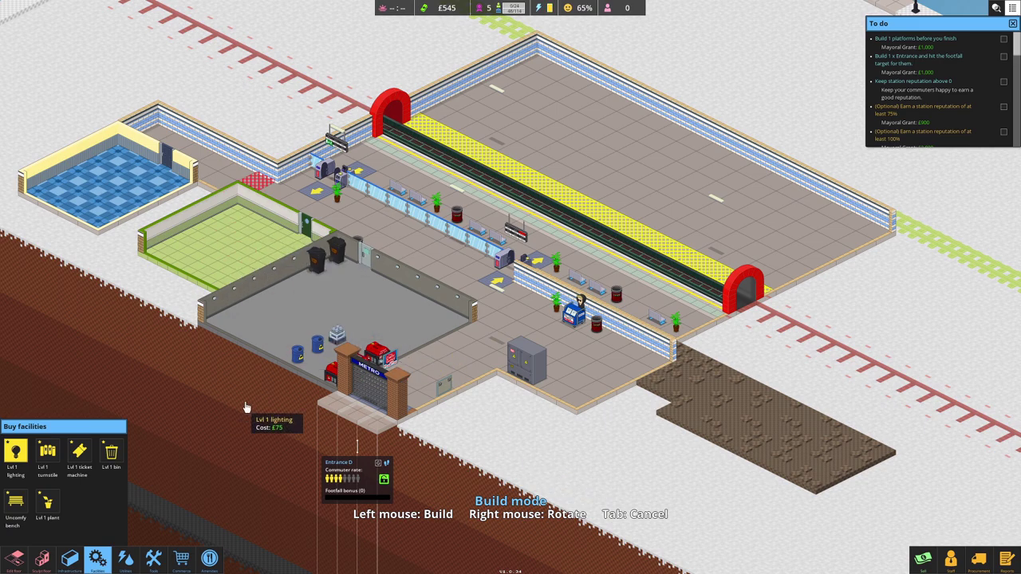
- Sell the floor beyond the track, raising funds from £545 to £2,345
left_click(921, 561)
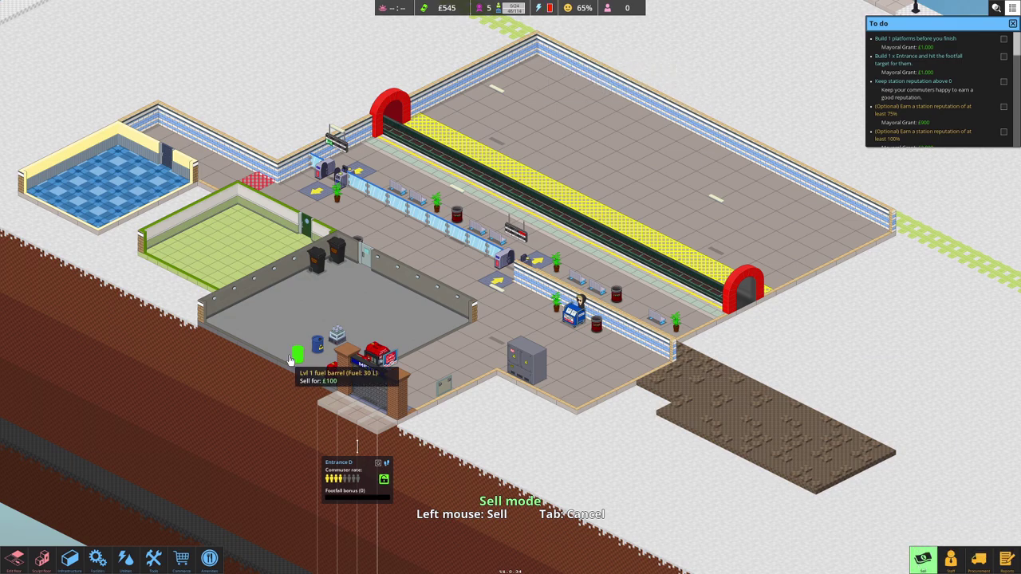
left_click(17, 559)
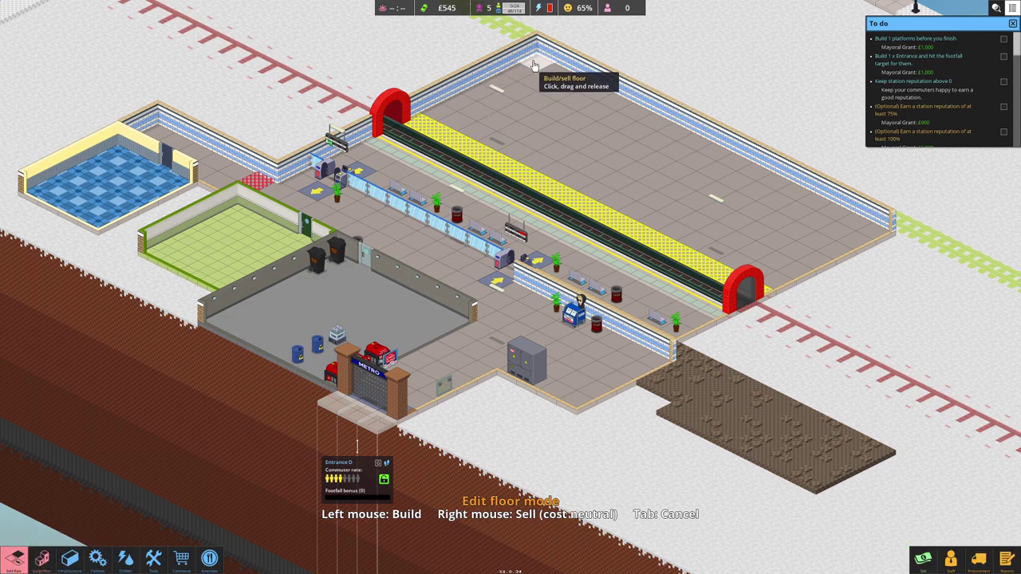
left_click_drag(537, 66, 799, 274)
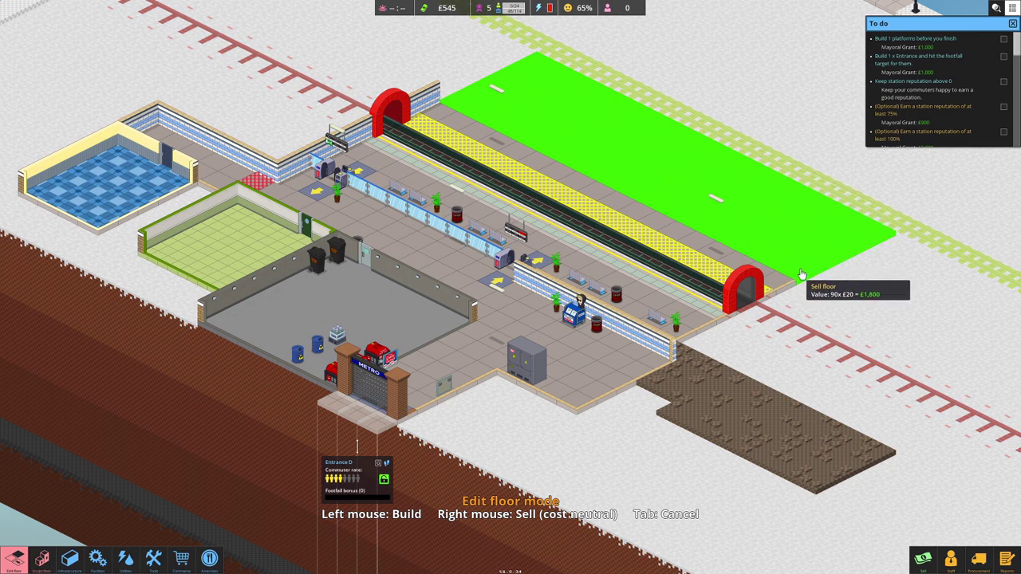
left_click_drag(802, 273, 803, 275)
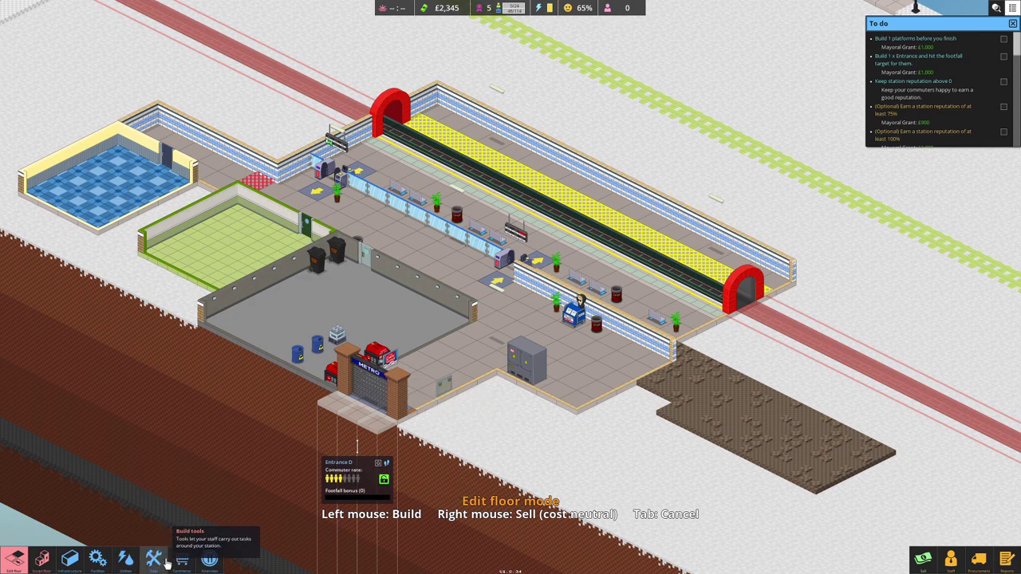
- Place uncomfy chairs, a staff vending machine and water coolers in the staff room
left_click(209, 559)
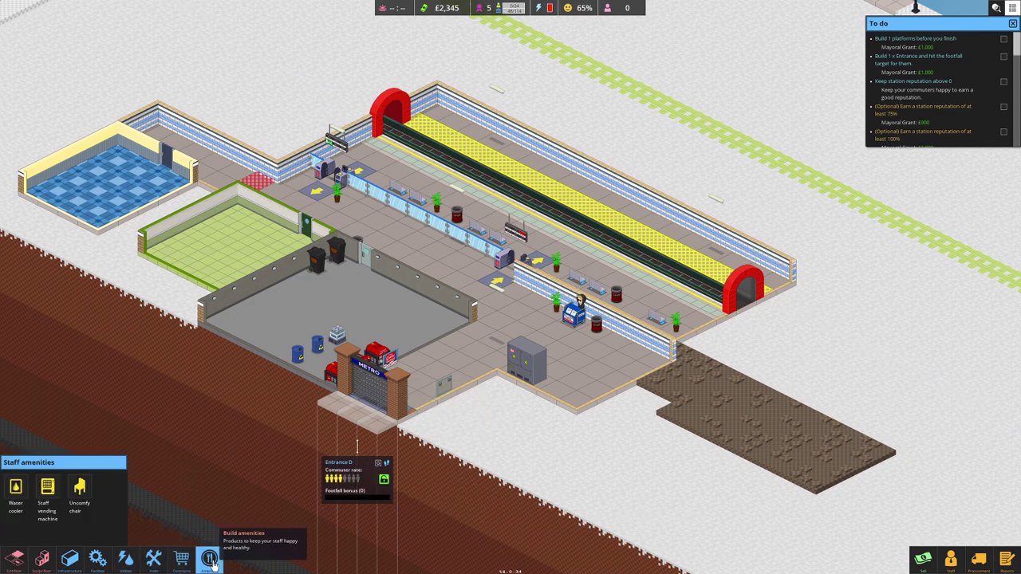
left_click(79, 489)
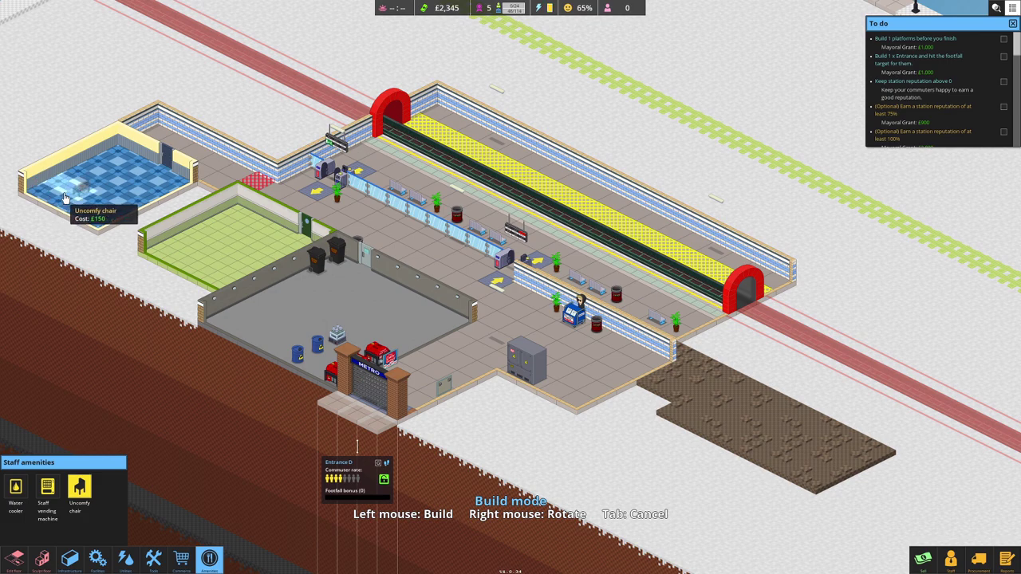
left_click(44, 196)
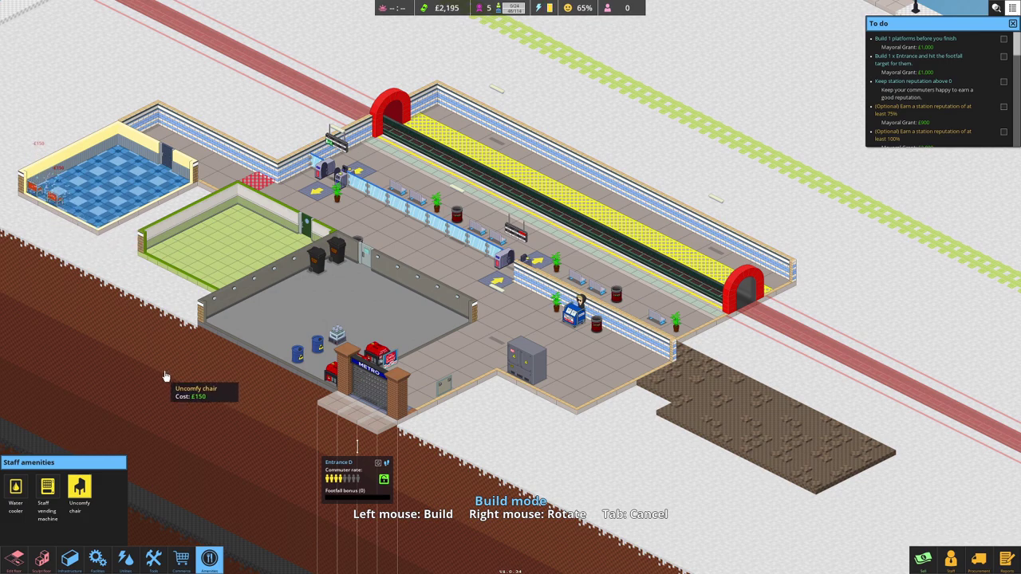
left_click(48, 488)
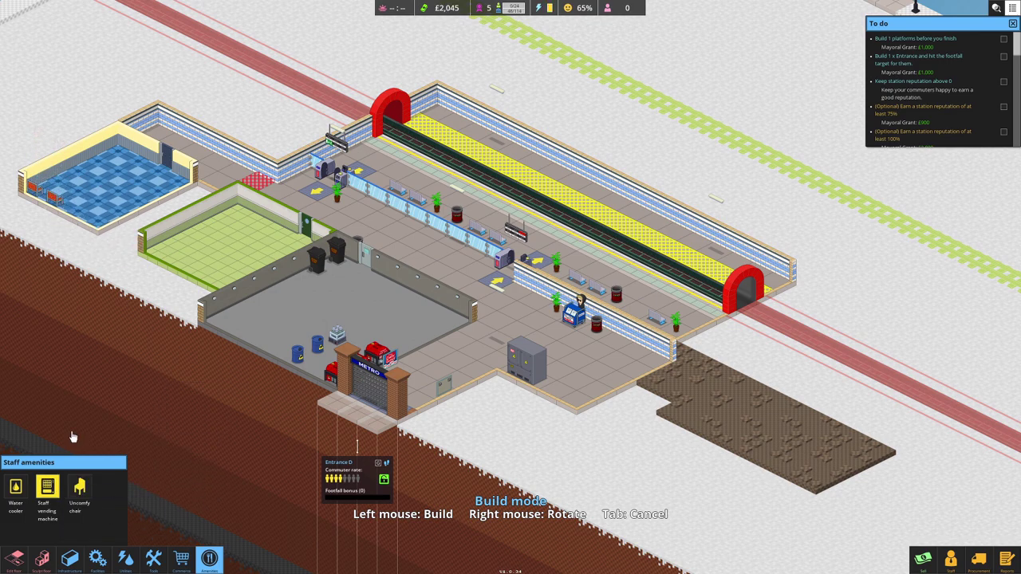
left_click(111, 226)
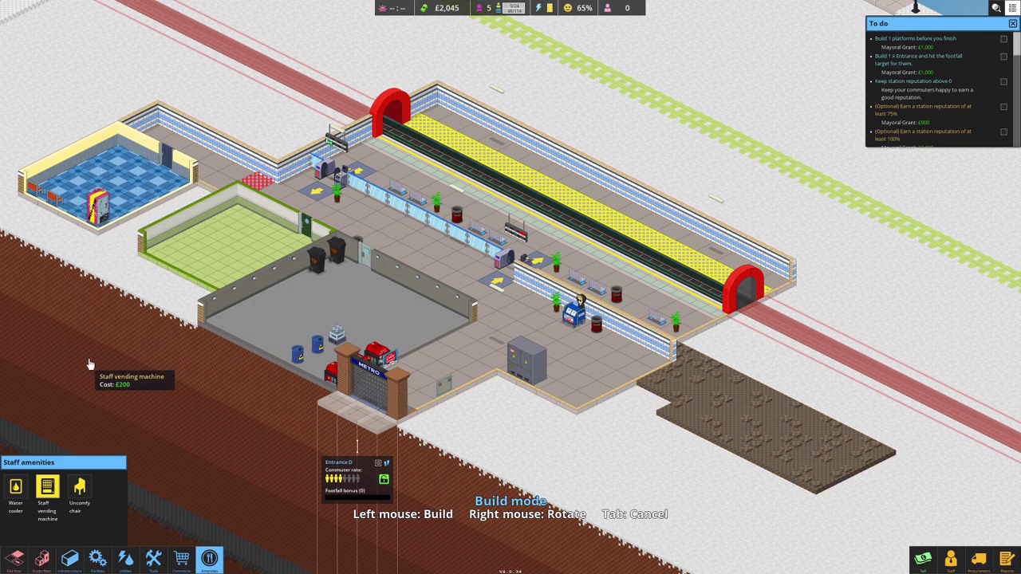
left_click(15, 486)
left_click(123, 209)
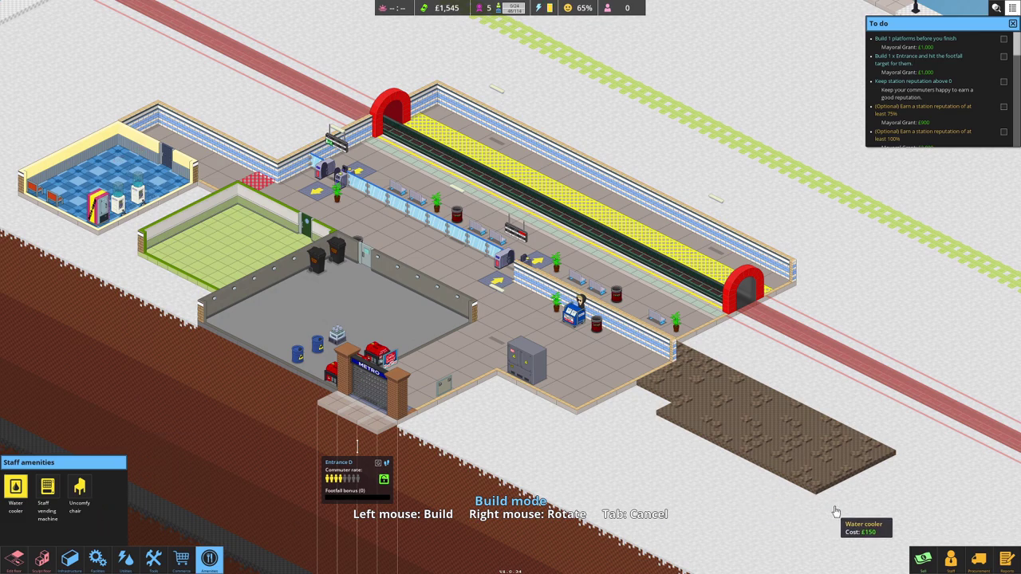
- Sell the extra water cooler, leaving a single cooler in the staff room
left_click(923, 558)
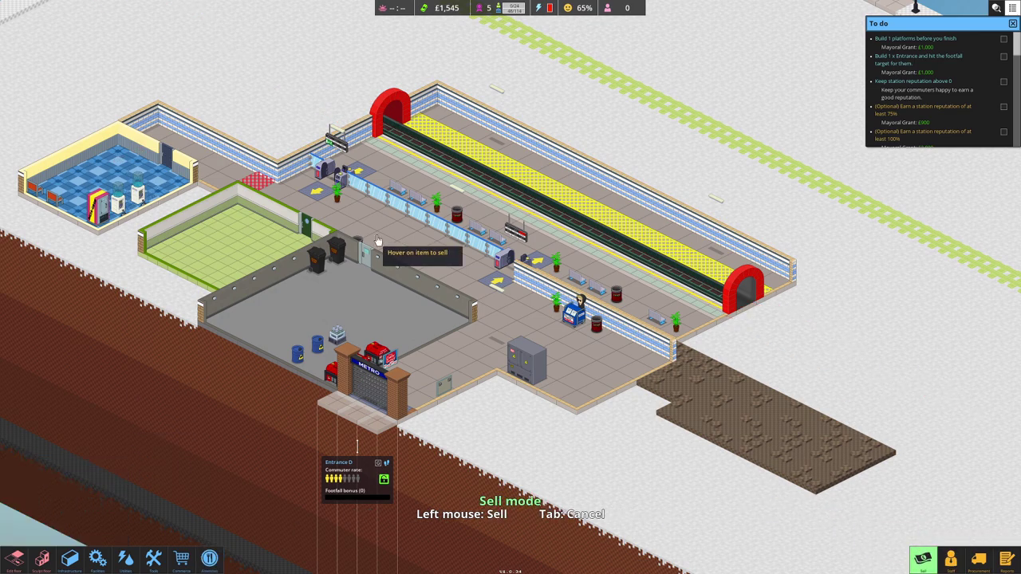
left_click(137, 190)
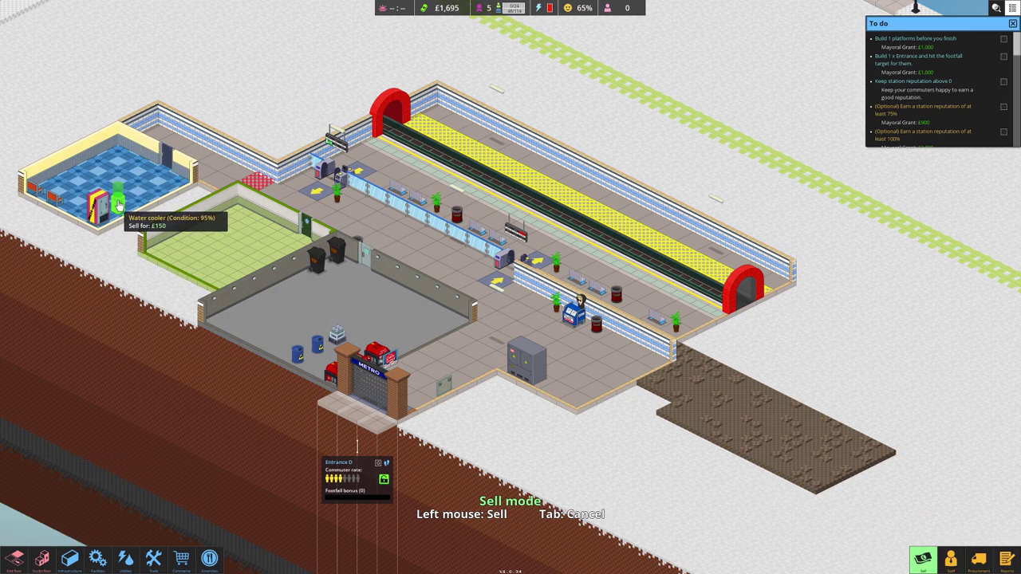
left_click(209, 558)
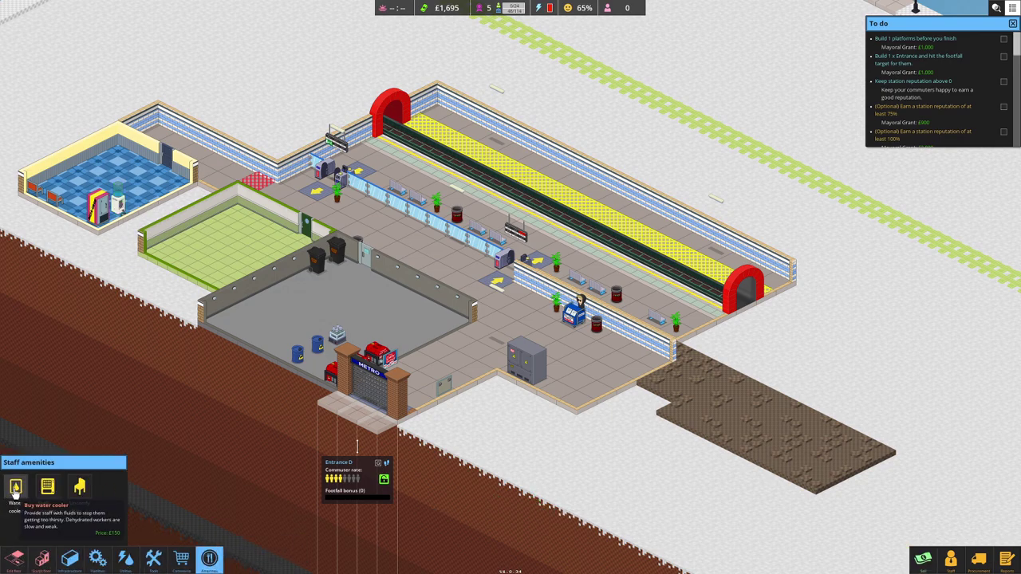
left_click(209, 558)
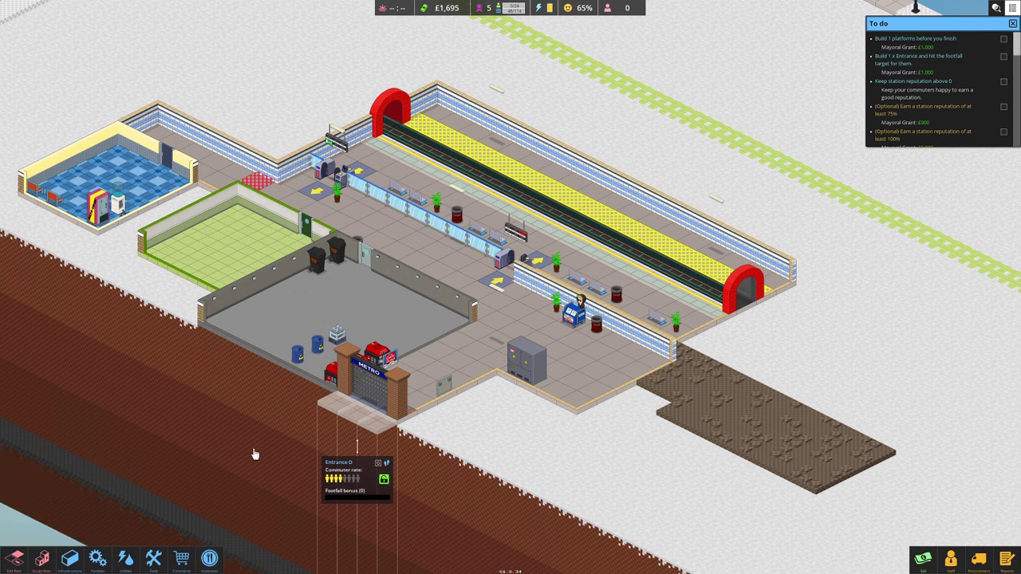
- Place two jerrycans and a tool kit in the green room
left_click(154, 559)
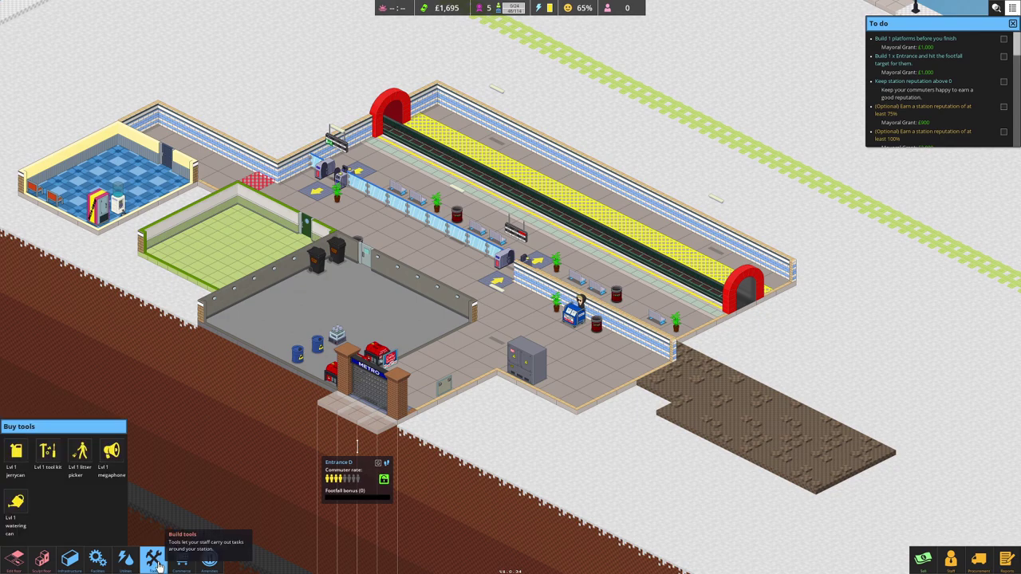
left_click(17, 451)
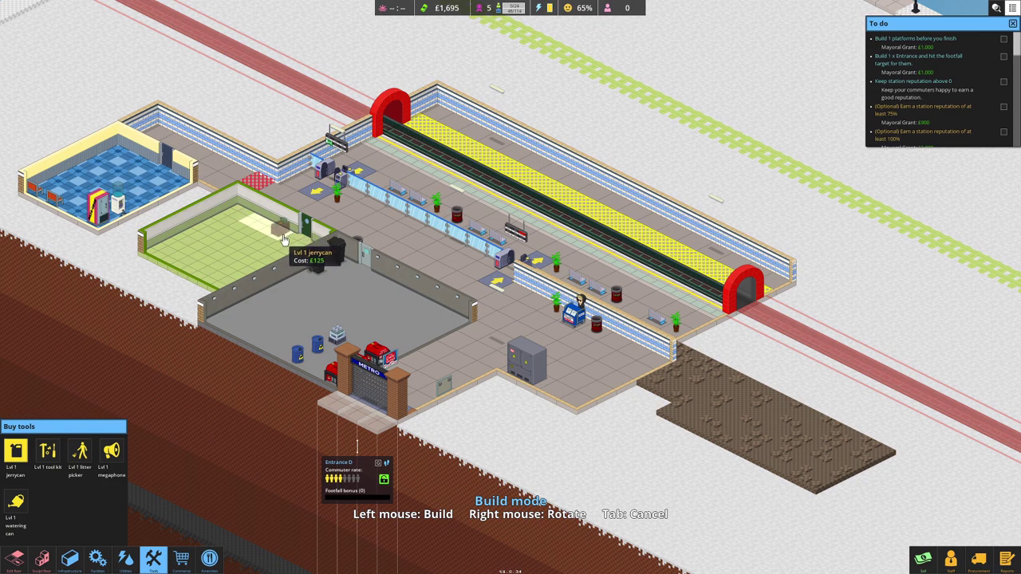
left_click(245, 225)
left_click(225, 230)
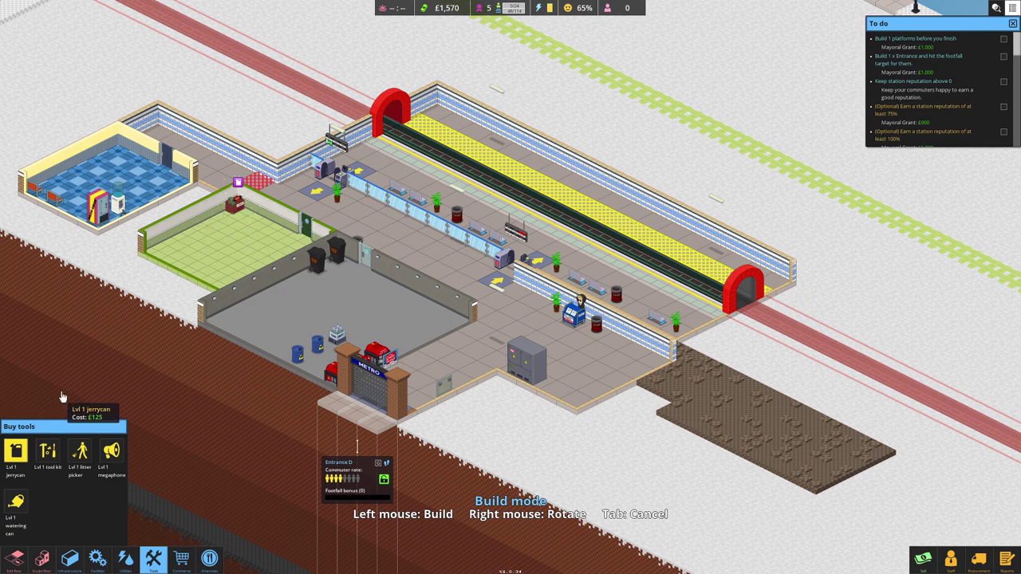
left_click(47, 451)
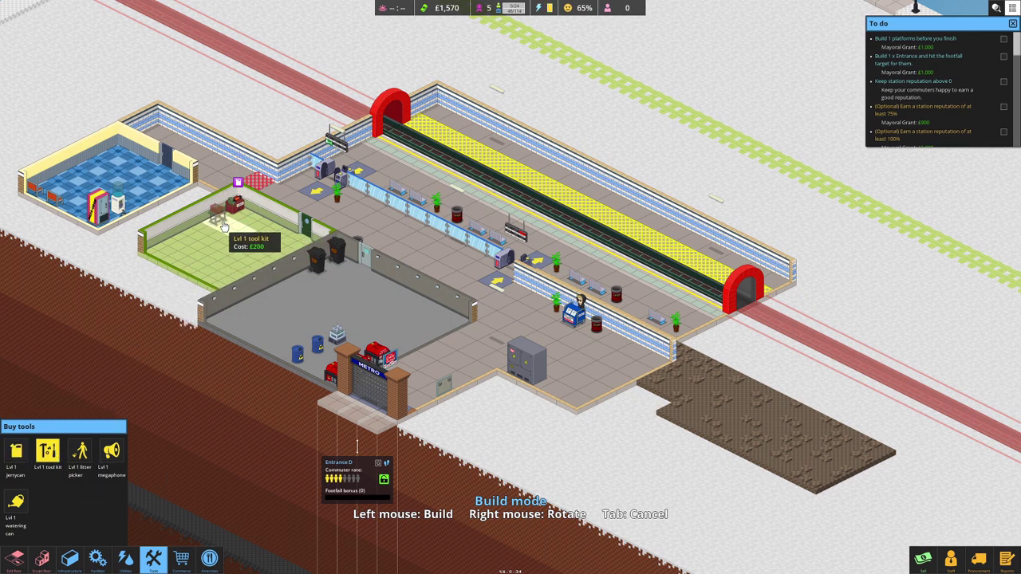
left_click(206, 235)
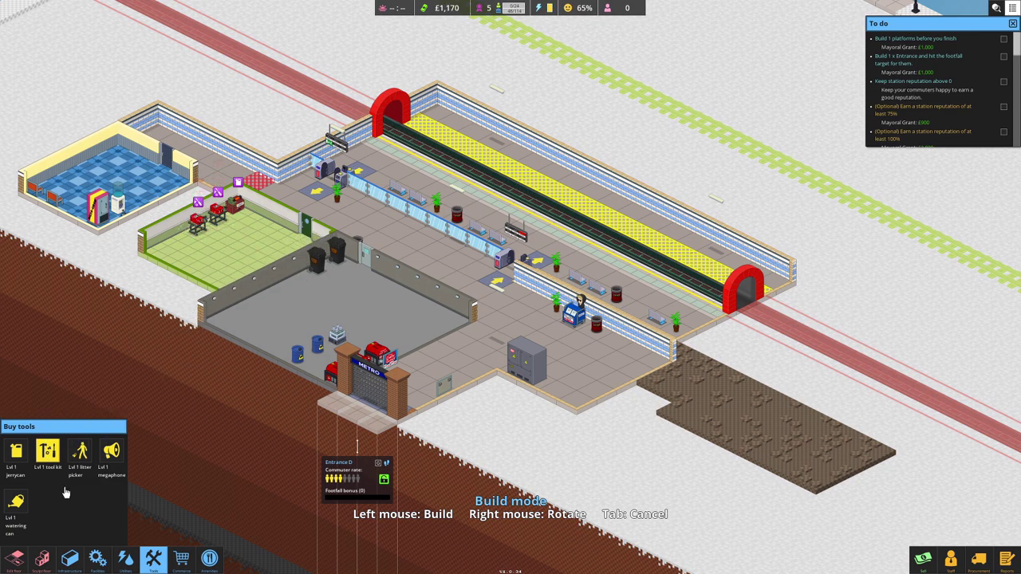
- Add two litter pickers, a megaphone and a watering can to the green room
left_click(79, 453)
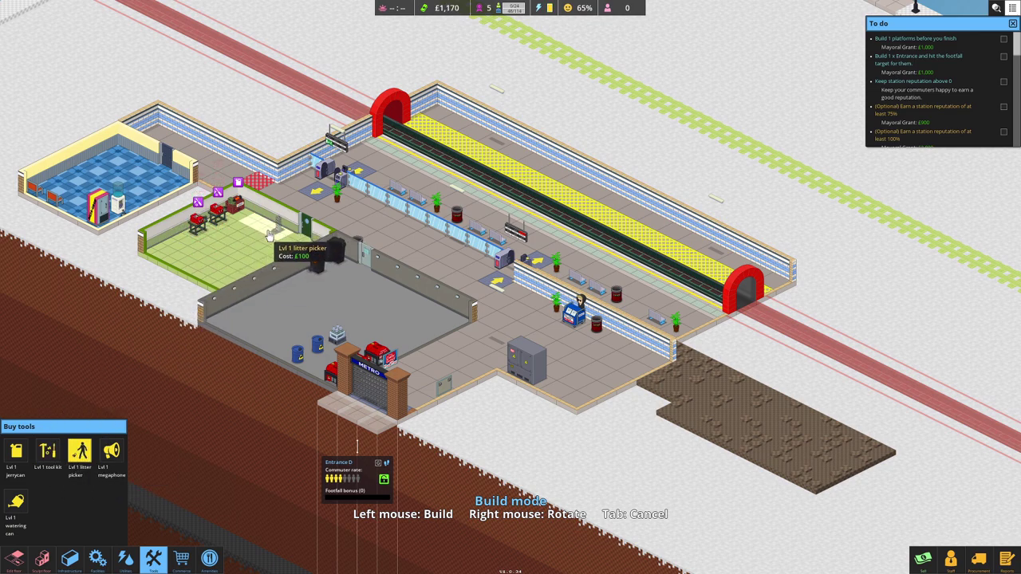
left_click(258, 237)
left_click(277, 230)
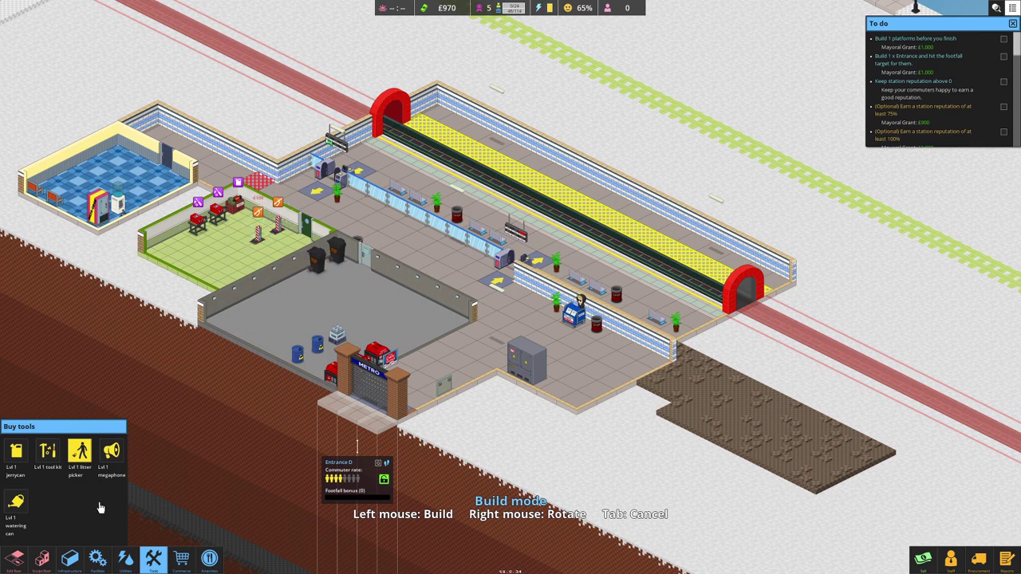
left_click(111, 452)
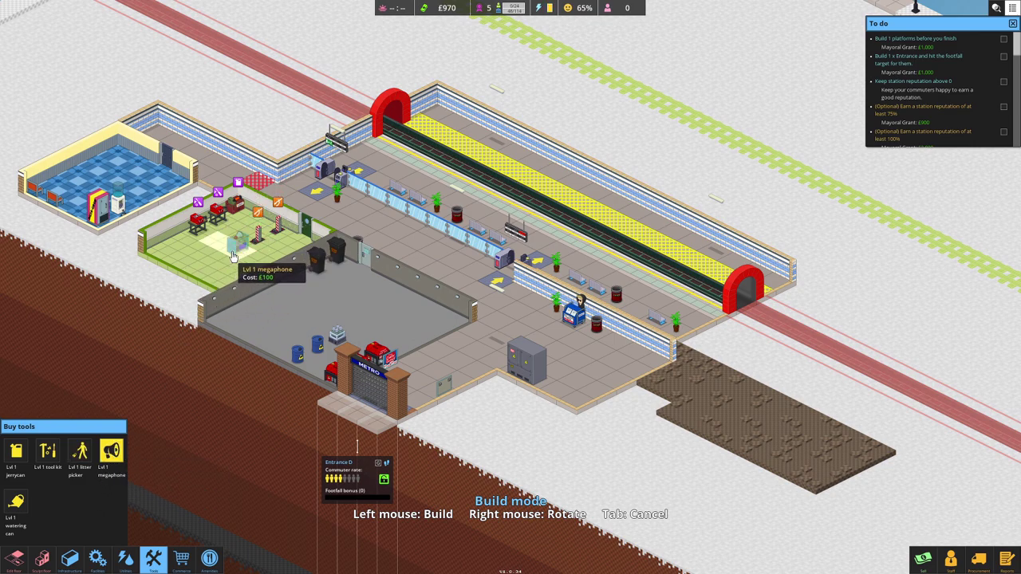
left_click(232, 256)
left_click(16, 501)
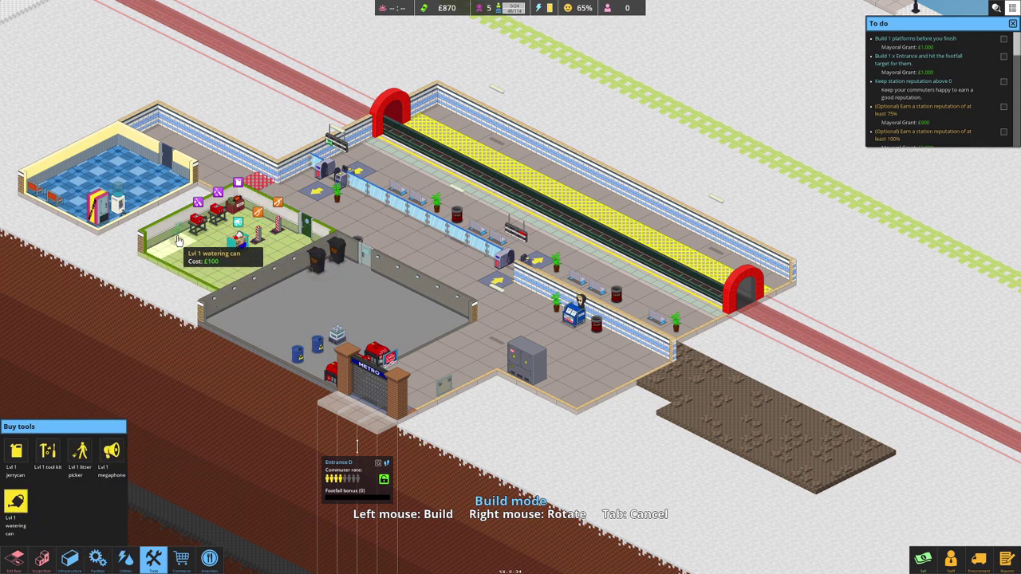
left_click(181, 241)
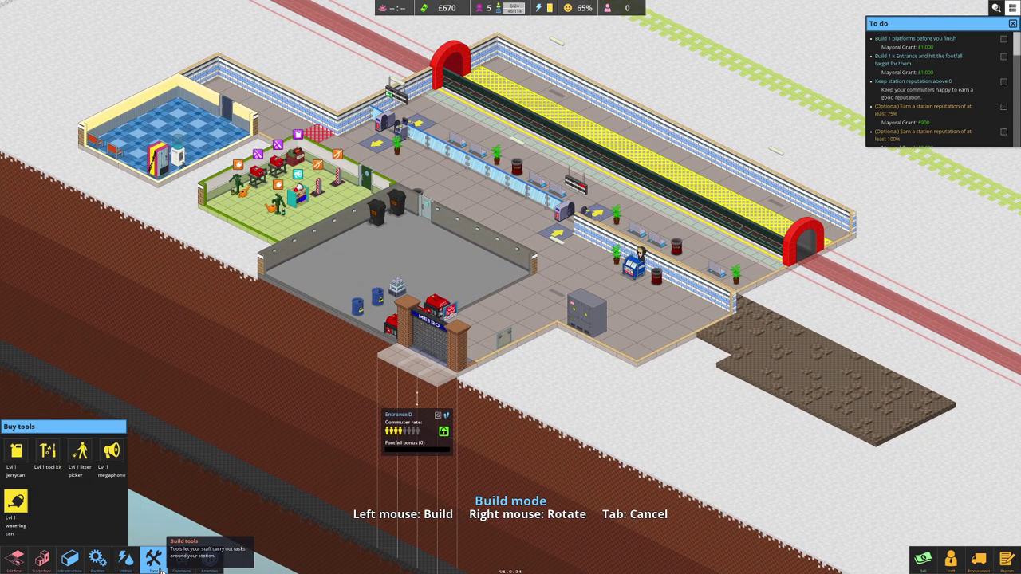
- Open Entrance D's shutters to let commuters into the station
left_click(153, 559)
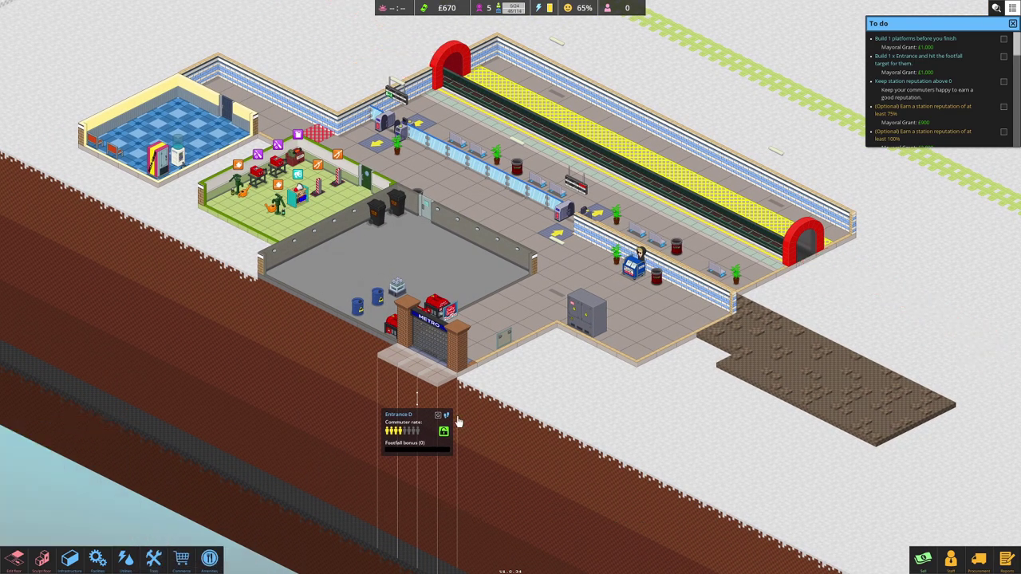
left_click(454, 352)
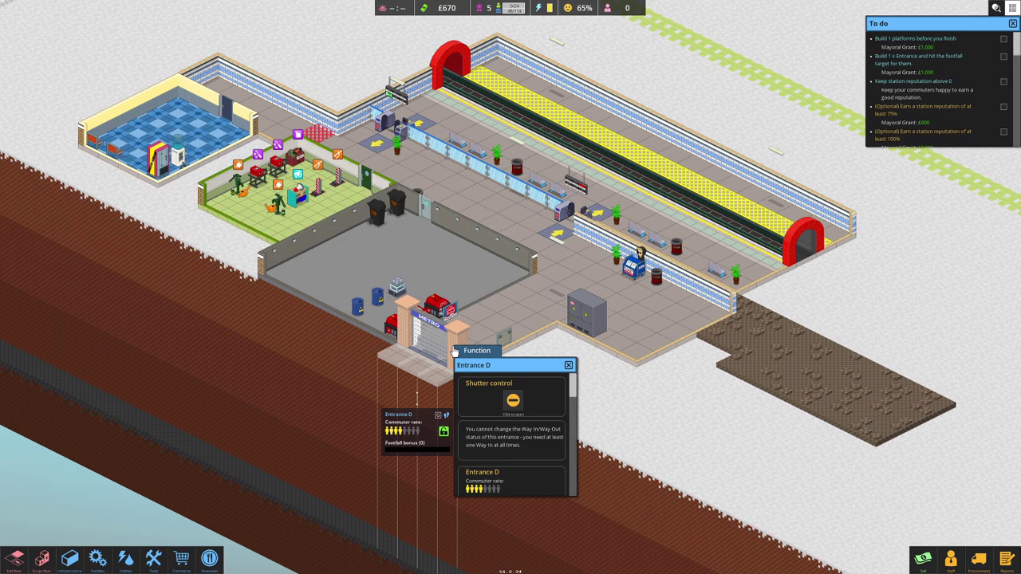
left_click(515, 400)
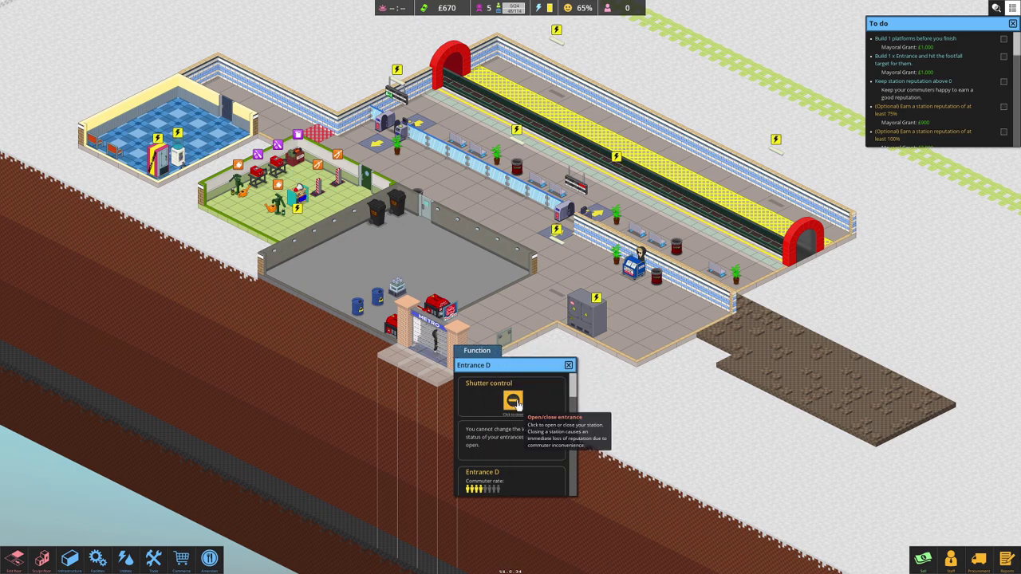
- Put both off-shift staff members on shift in staff management
left_click(951, 558)
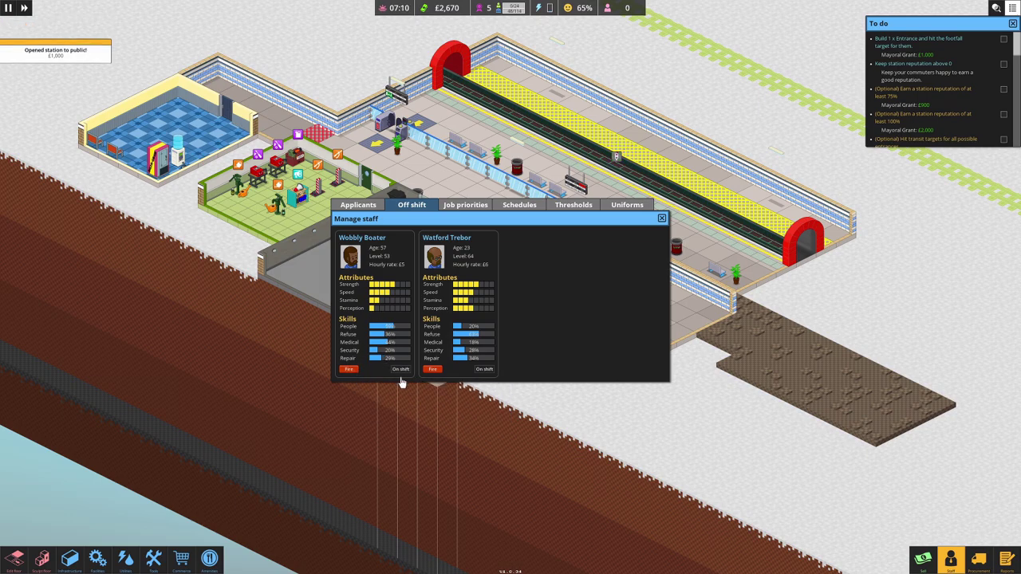
left_click(400, 369)
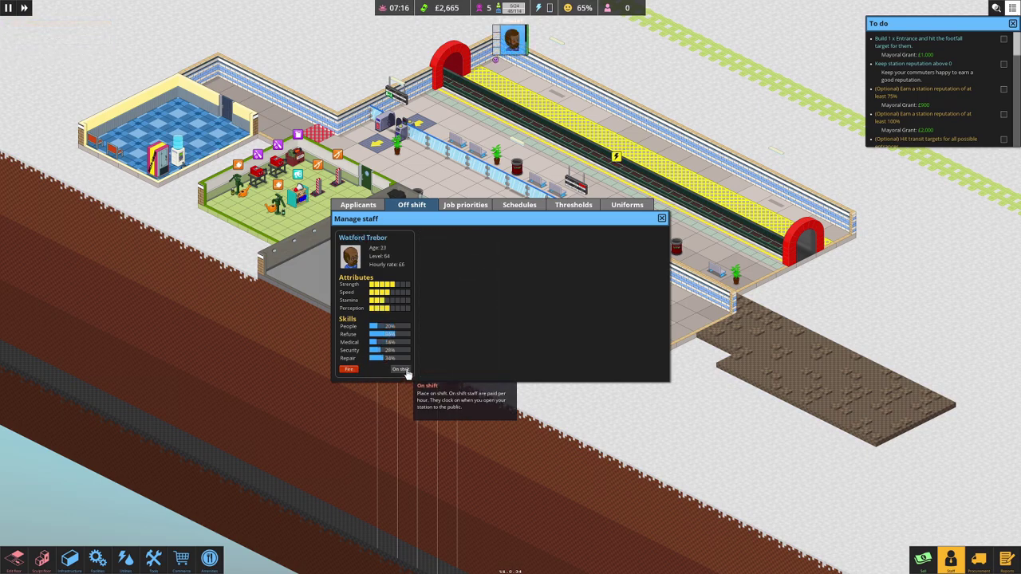
left_click(403, 370)
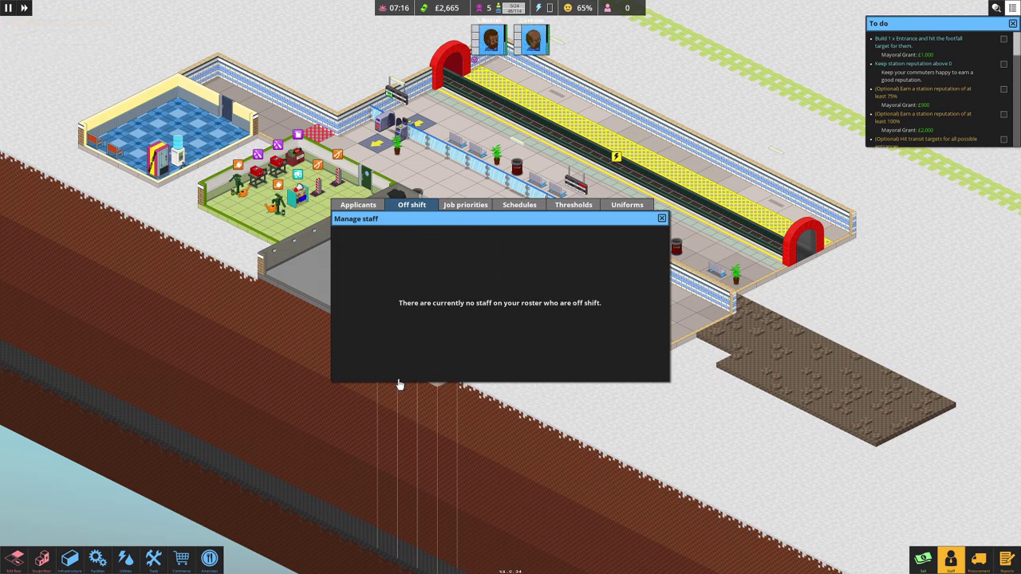
left_click(661, 219)
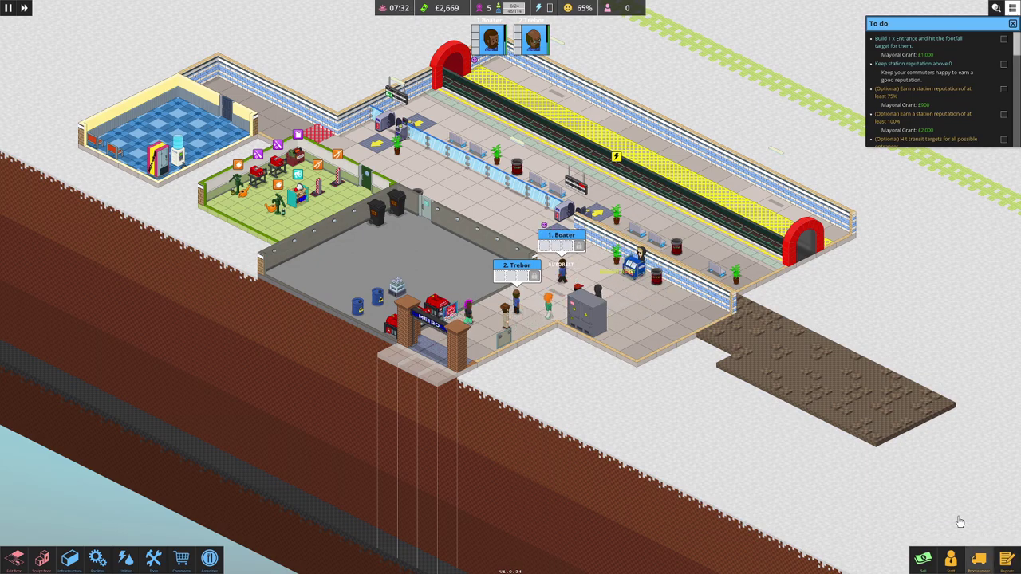
left_click(515, 299)
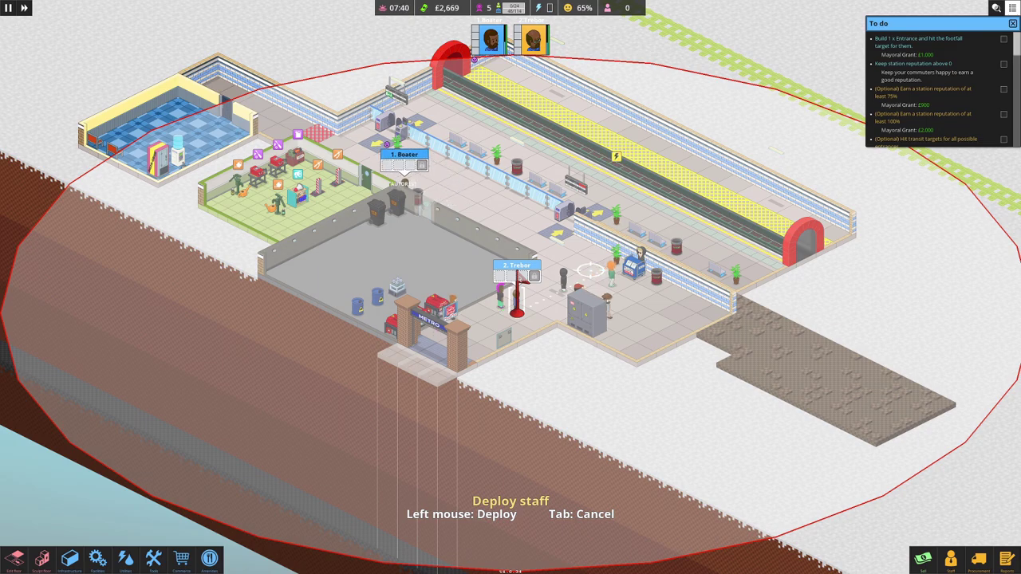
left_click(581, 271)
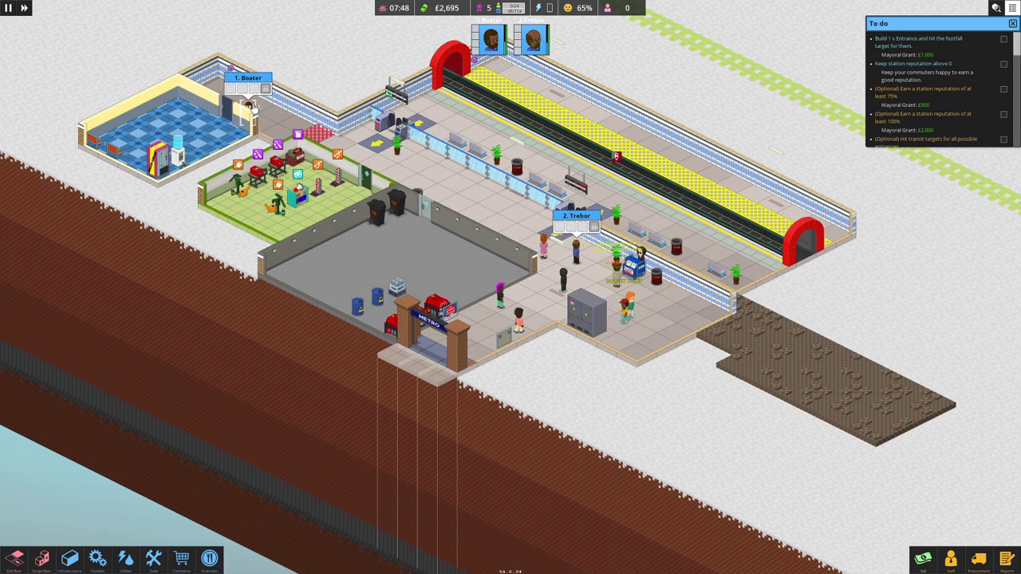
left_click_drag(241, 128, 156, 147)
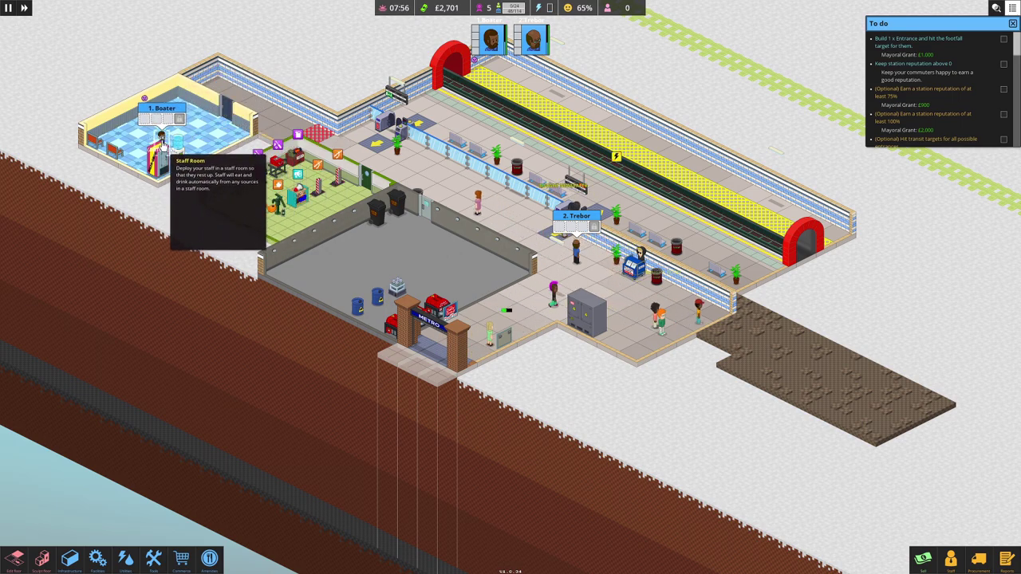
left_click(157, 148)
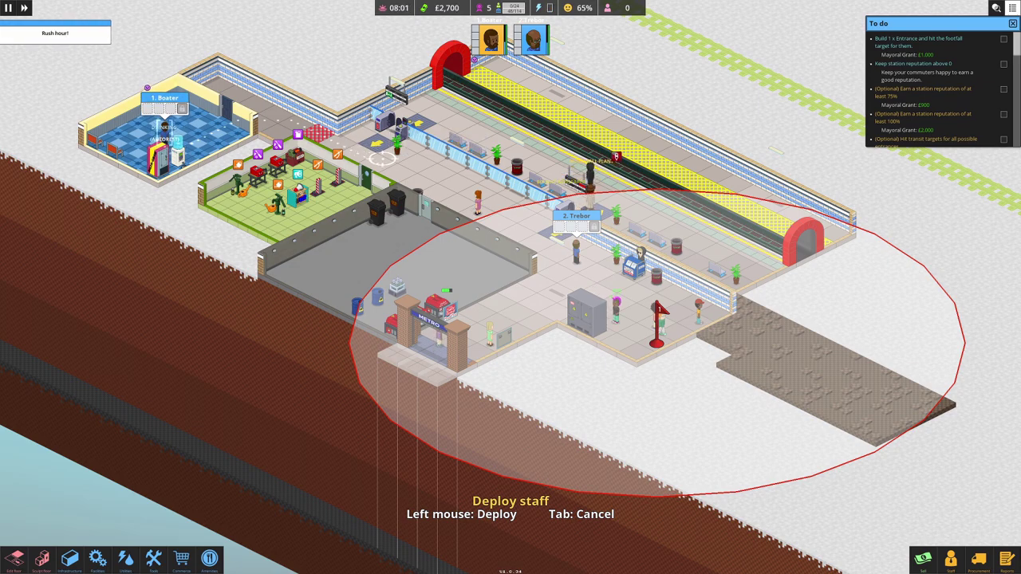
left_click(412, 176)
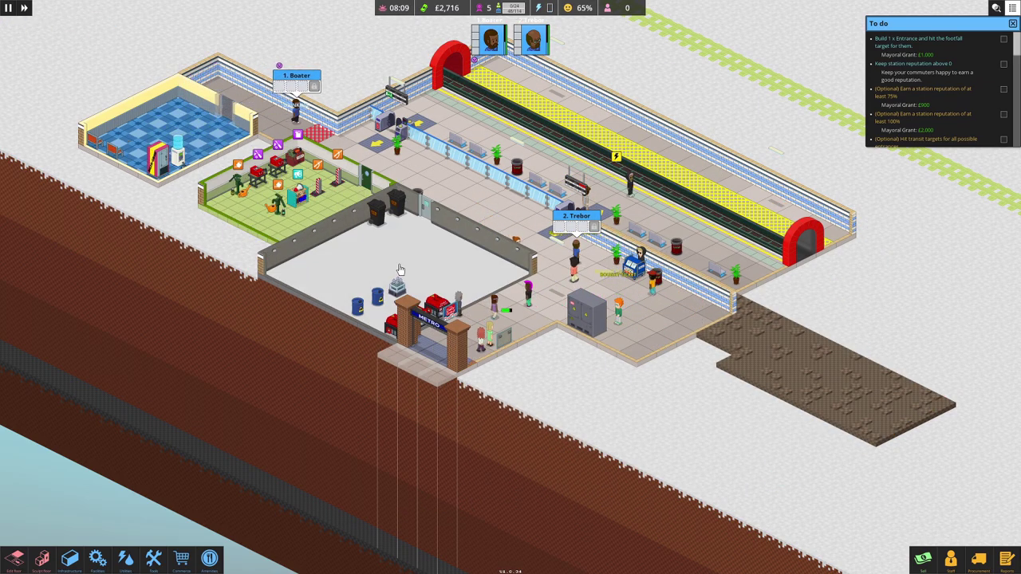
left_click(367, 142)
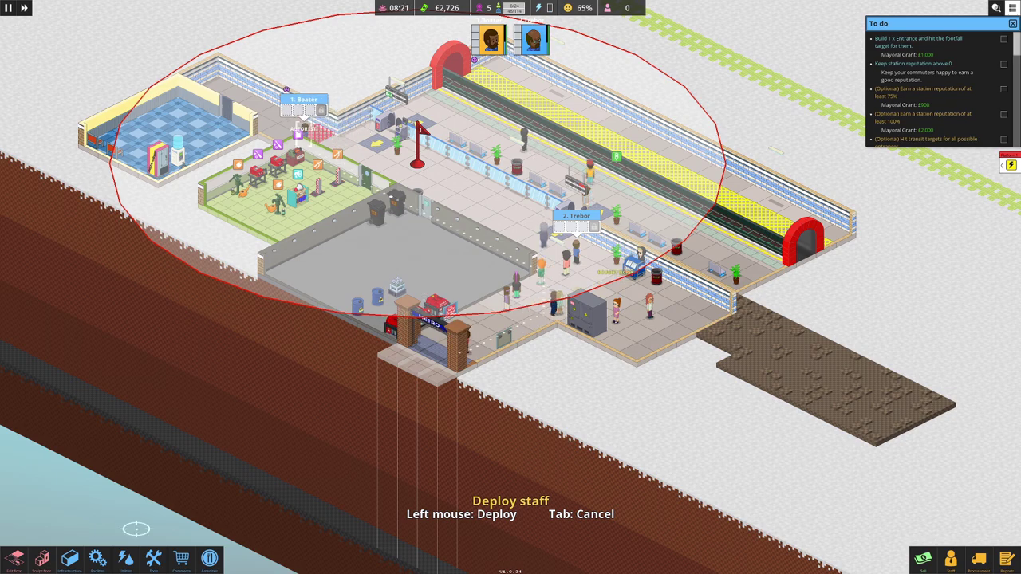
key("a")
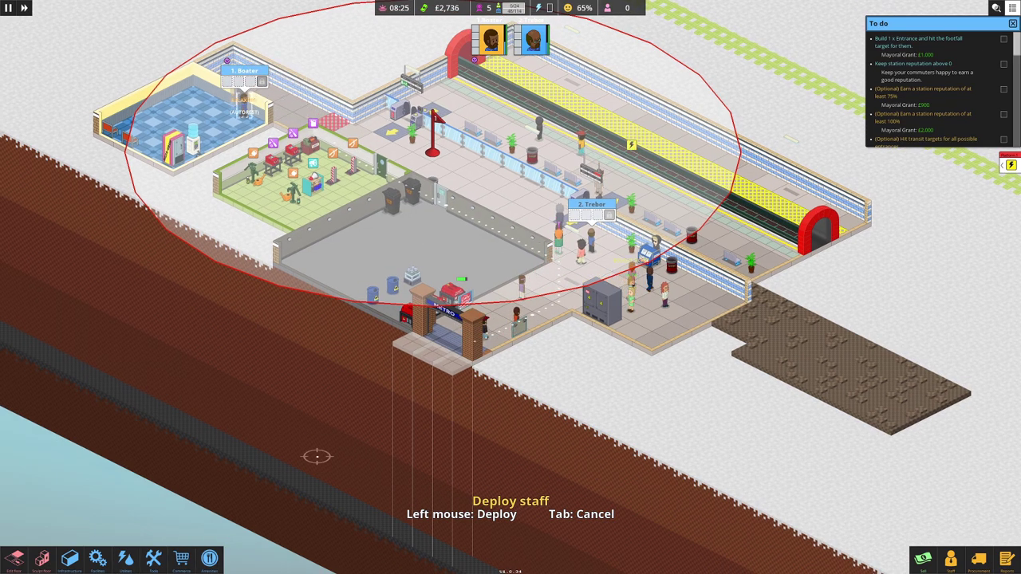
key("a")
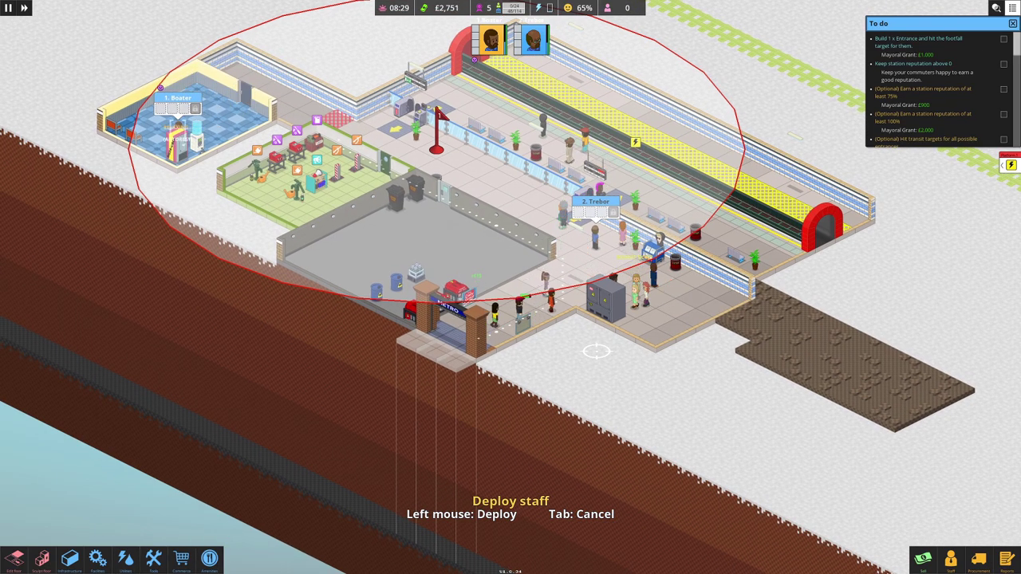
left_click(630, 331)
left_click(643, 148)
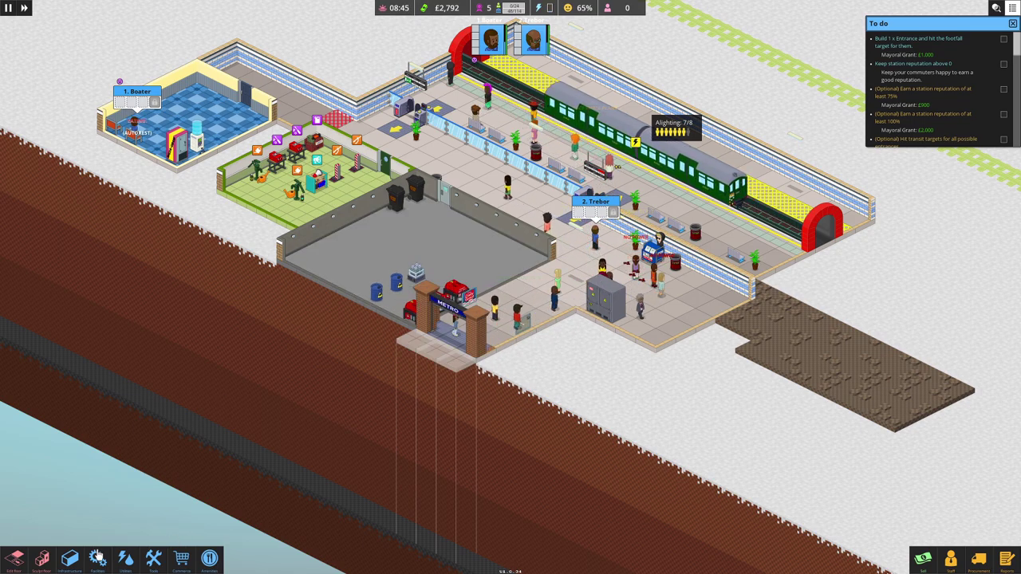
- Place a second level 1 generator beside the first, then bring up staff management
left_click(125, 558)
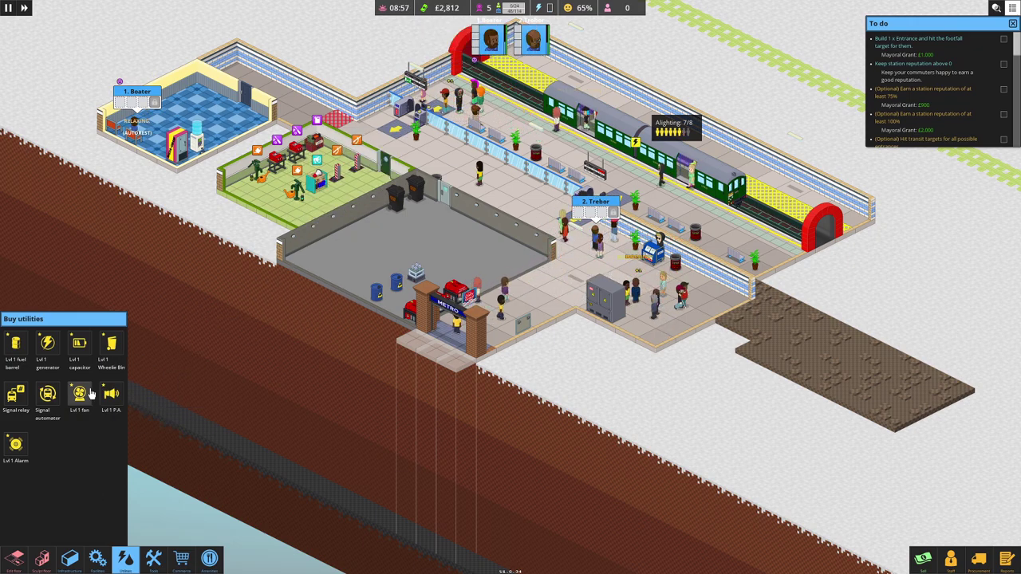
left_click(47, 343)
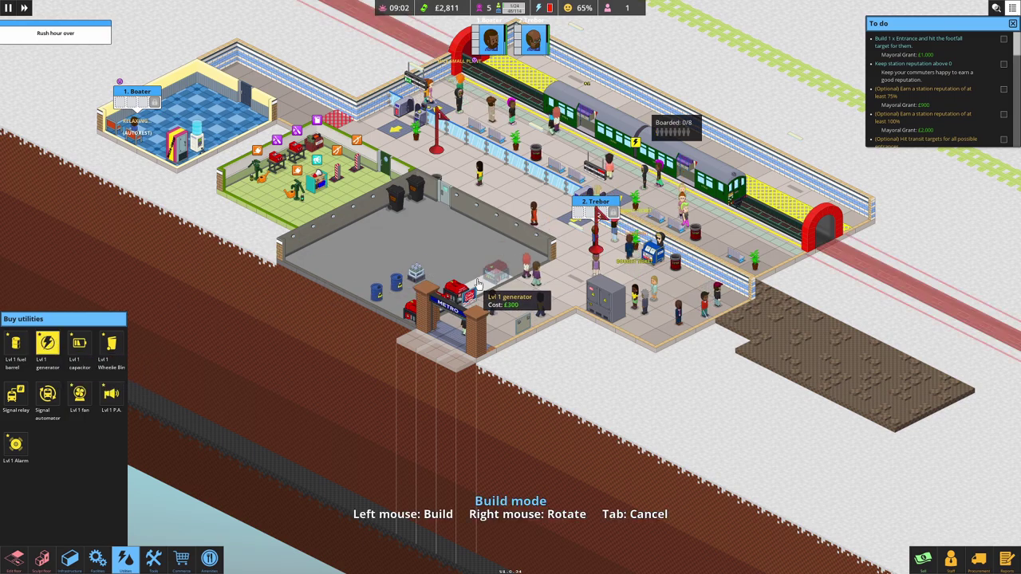
left_click(478, 279)
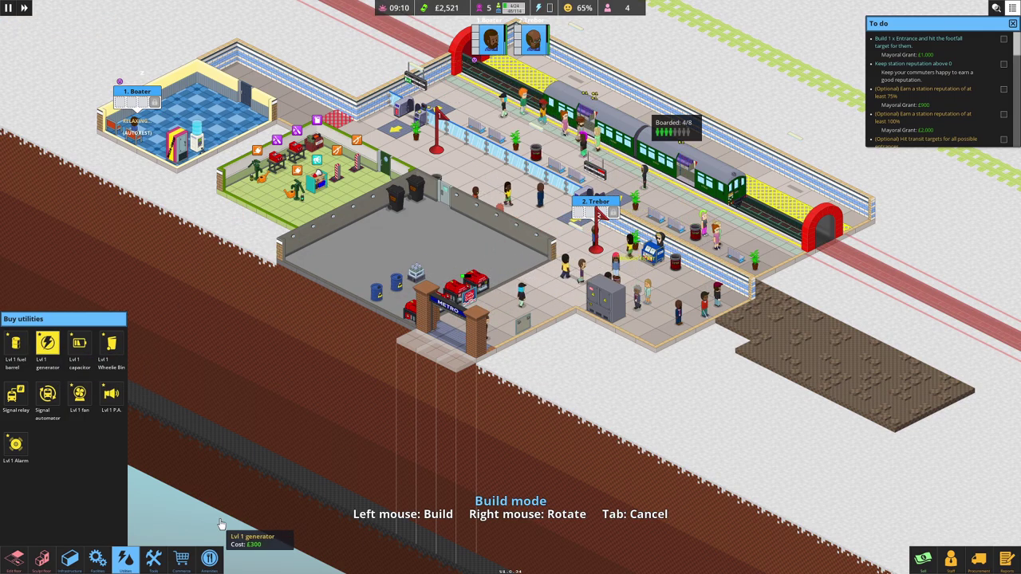
left_click(125, 558)
left_click(951, 557)
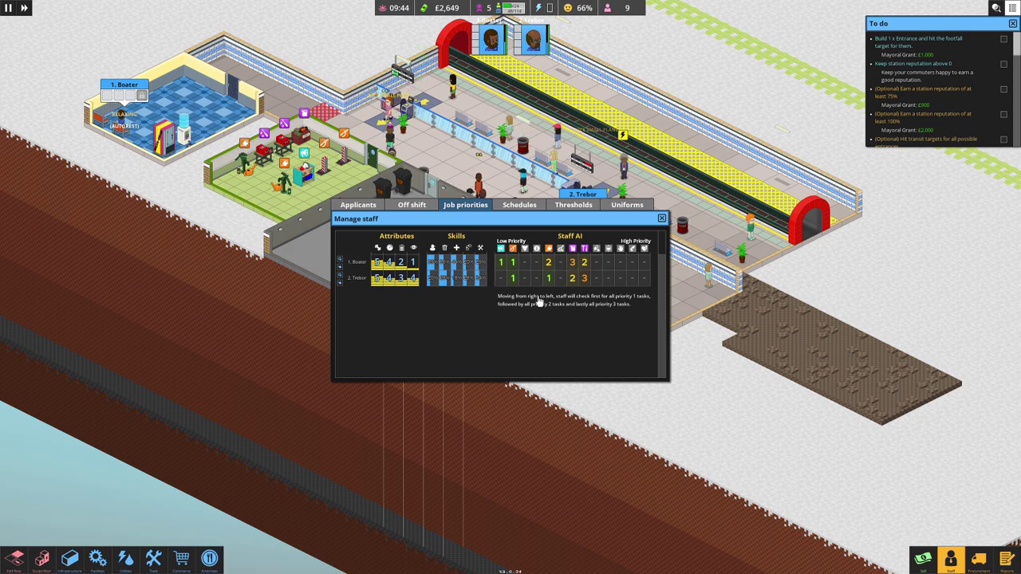
left_click(359, 205)
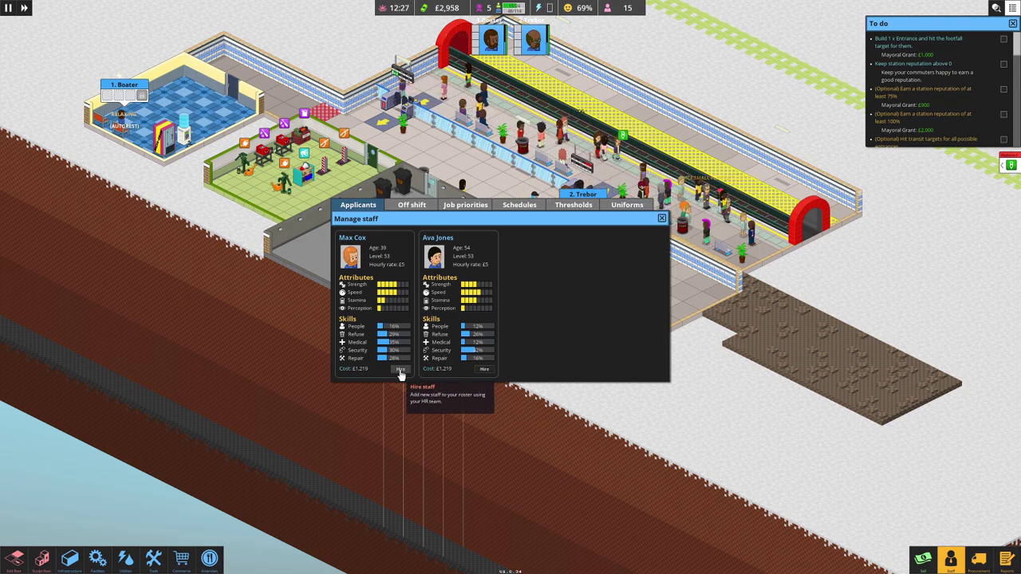
left_click(661, 219)
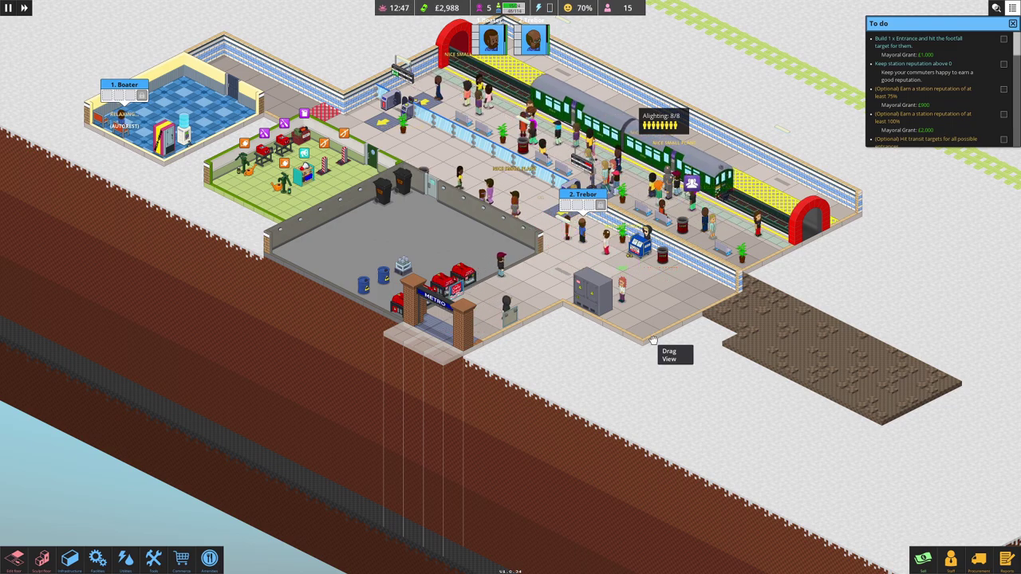
key("d")
scroll(624, 353, "up", 2)
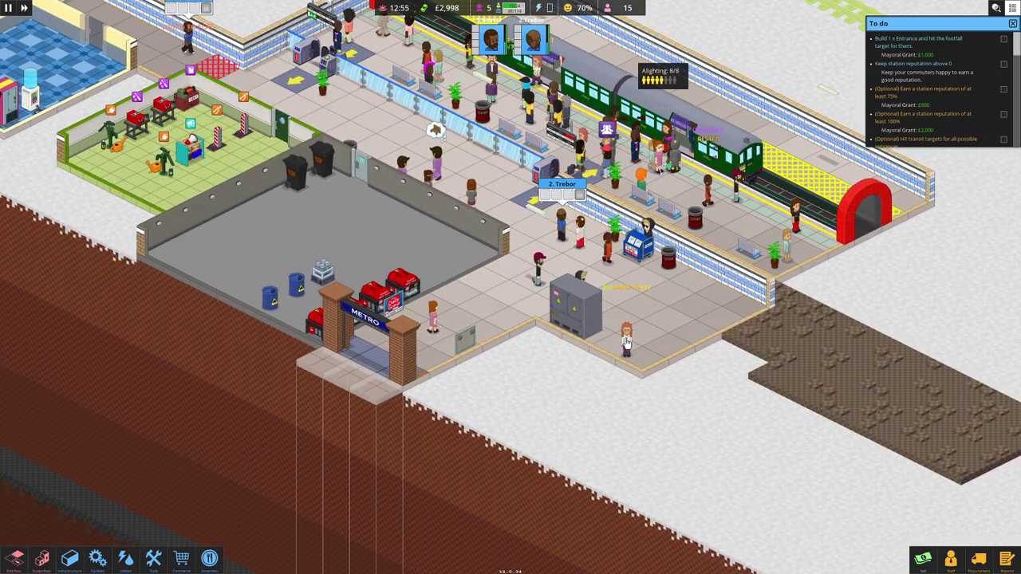
scroll(643, 357, "up", 2)
scroll(643, 357, "up", 2)
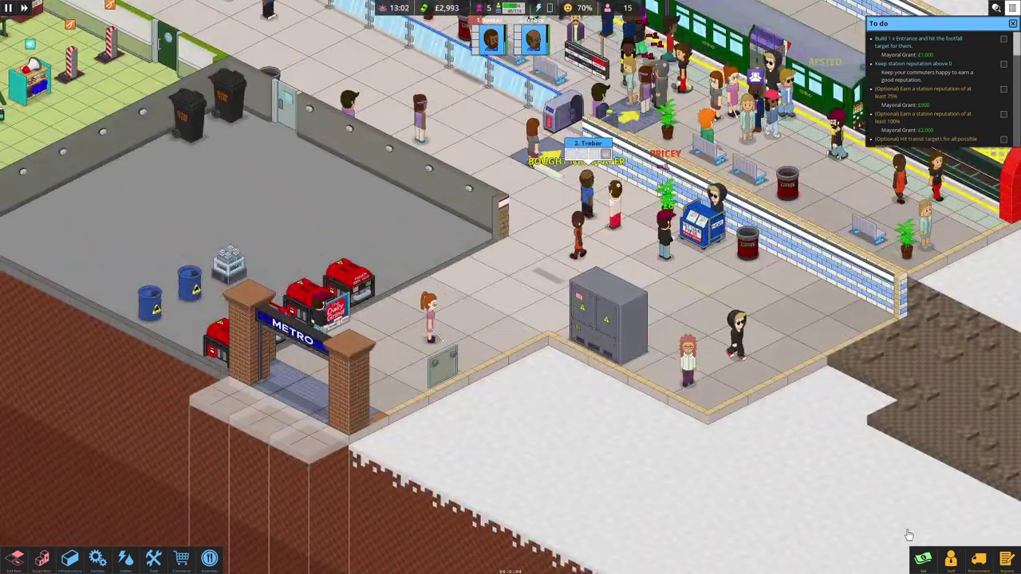
left_click(1008, 560)
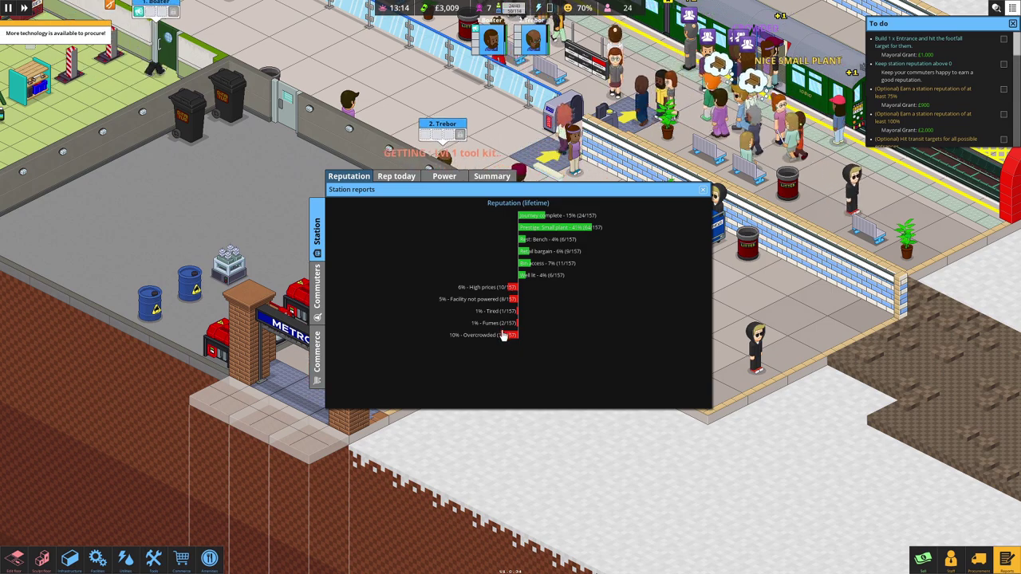
left_click(703, 190)
scroll(558, 311, "down", 3)
scroll(543, 321, "up", 2)
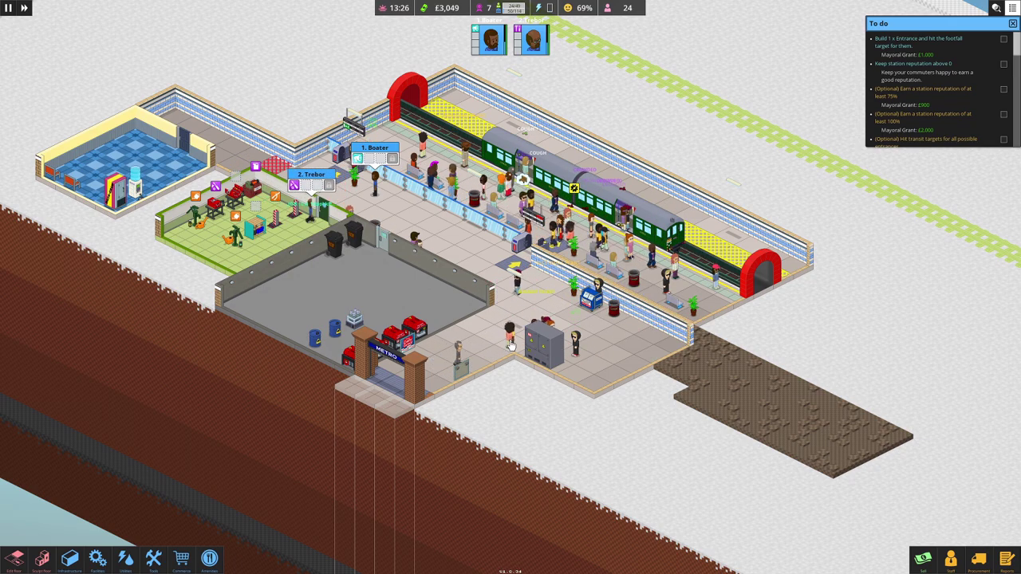
- Hire Max Cox from the Applicants list in staff management
left_click(951, 559)
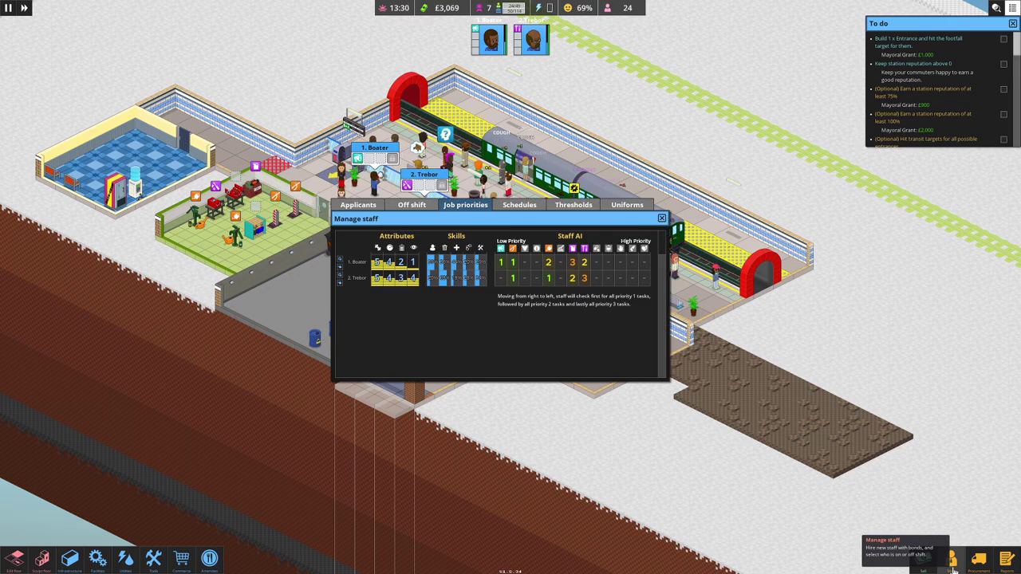
left_click(351, 205)
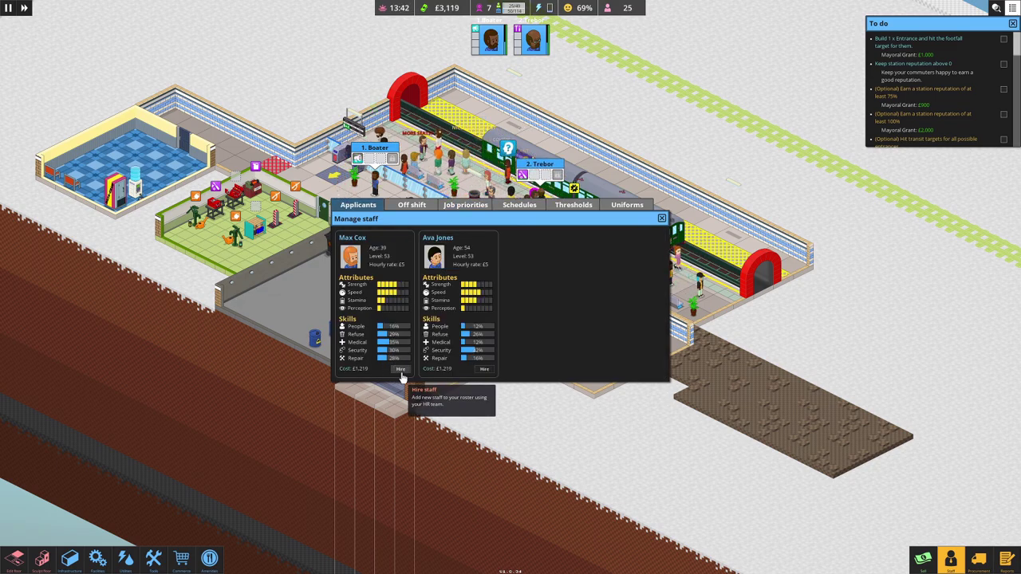
left_click(400, 369)
left_click(662, 219)
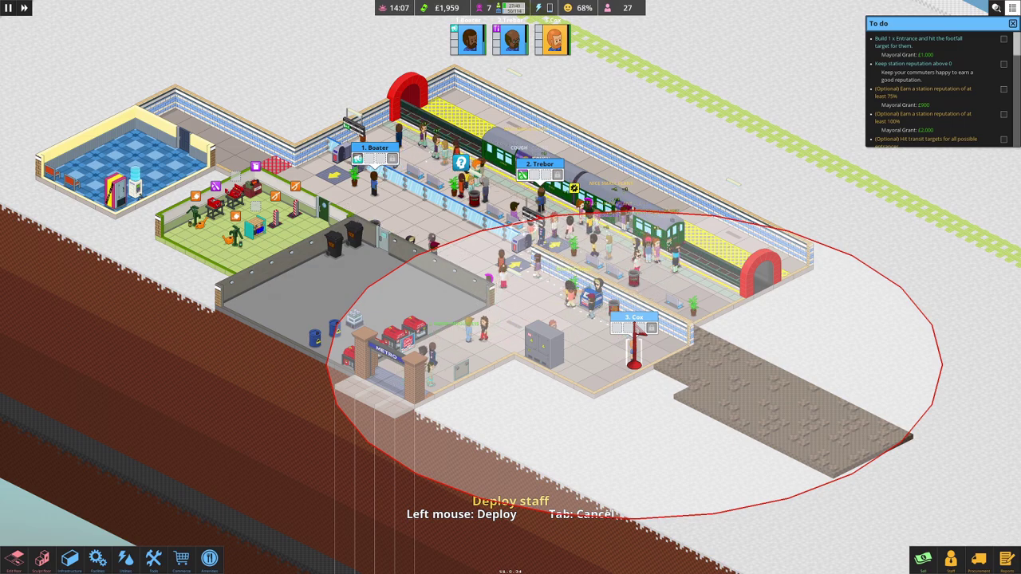
- Deploy Cox onto the platform beside the trains
left_click(634, 361)
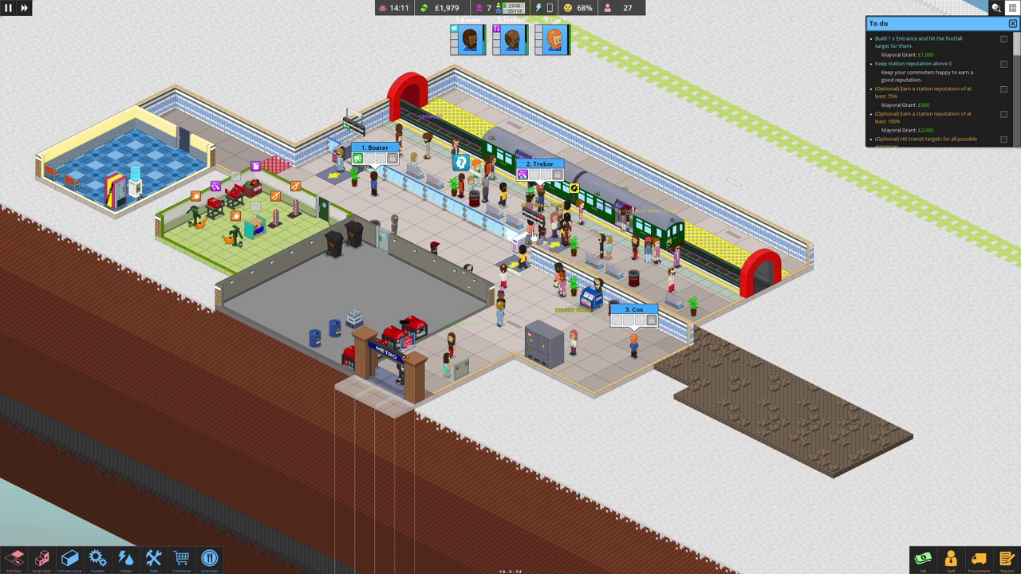
left_click(583, 308)
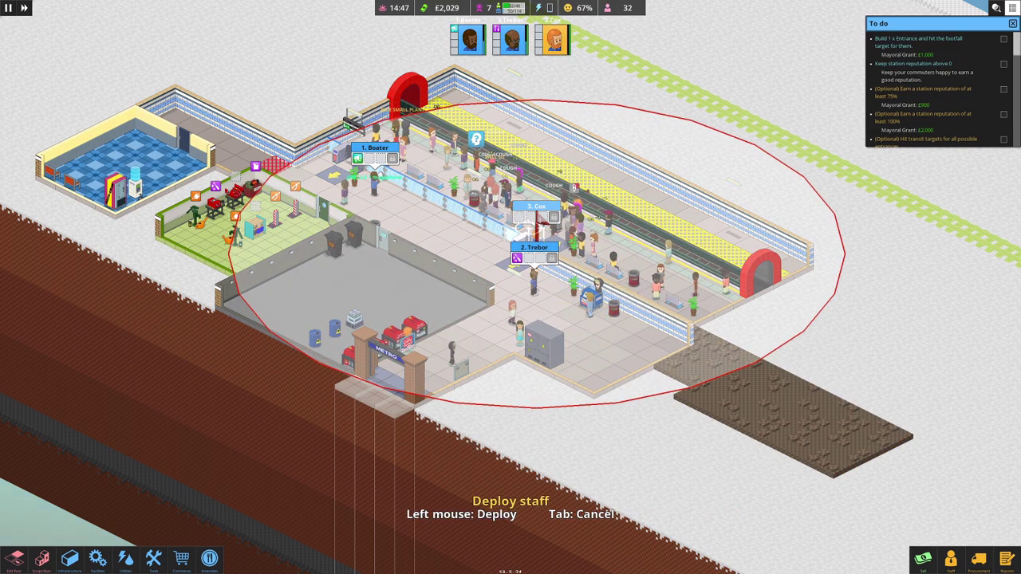
left_click(532, 231)
left_click(536, 232)
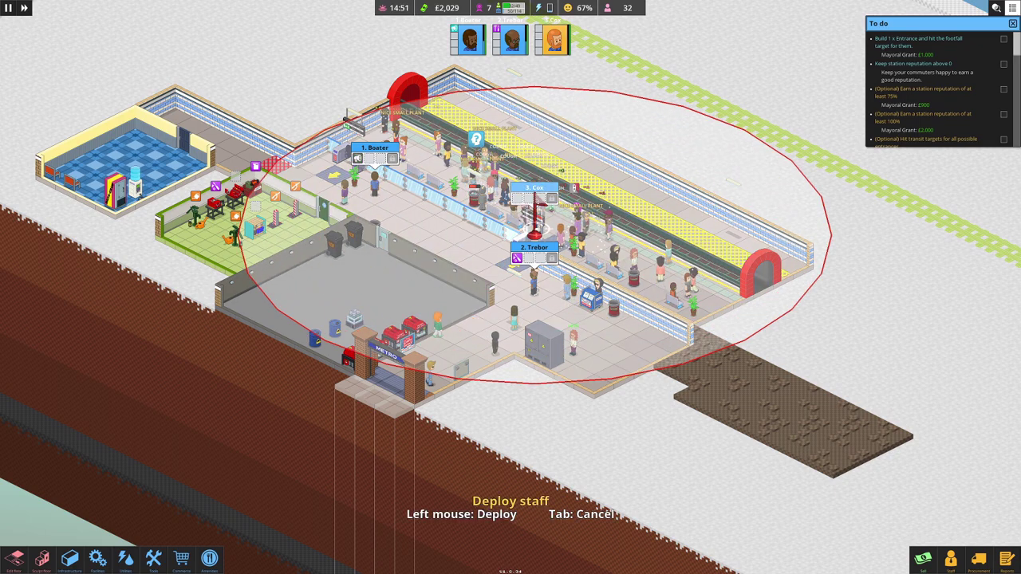
left_click(535, 231)
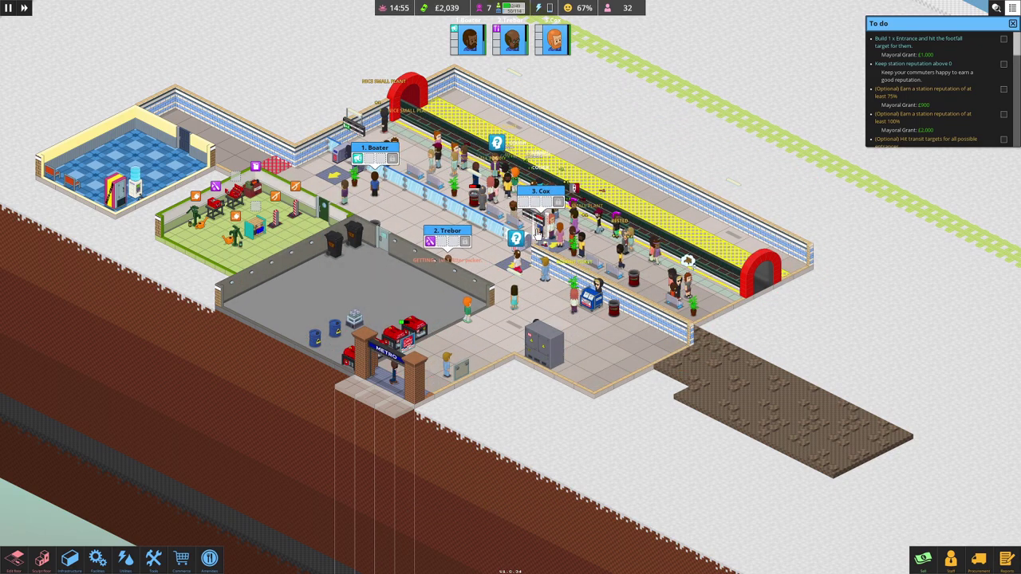
left_click(536, 234)
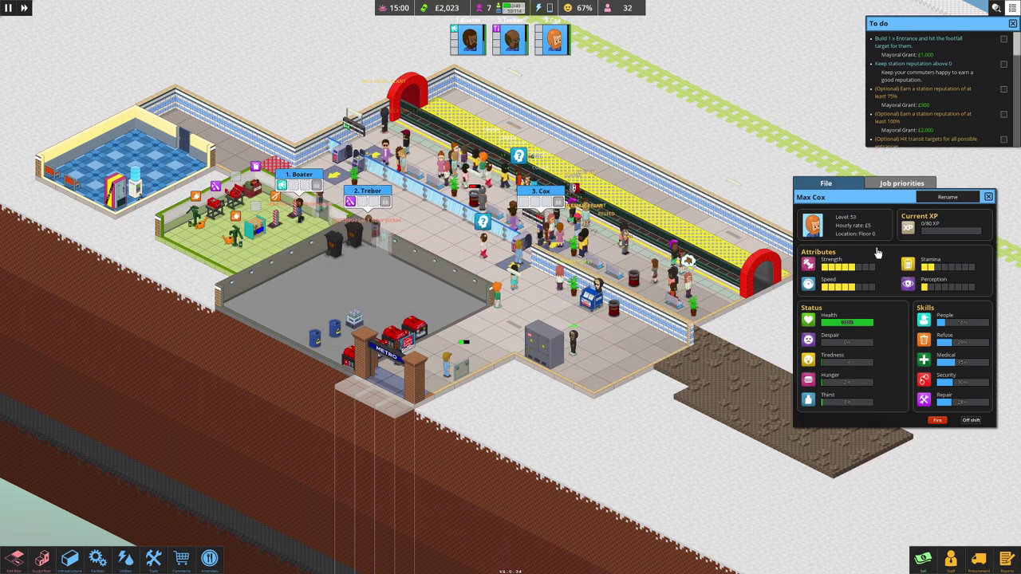
left_click(948, 198)
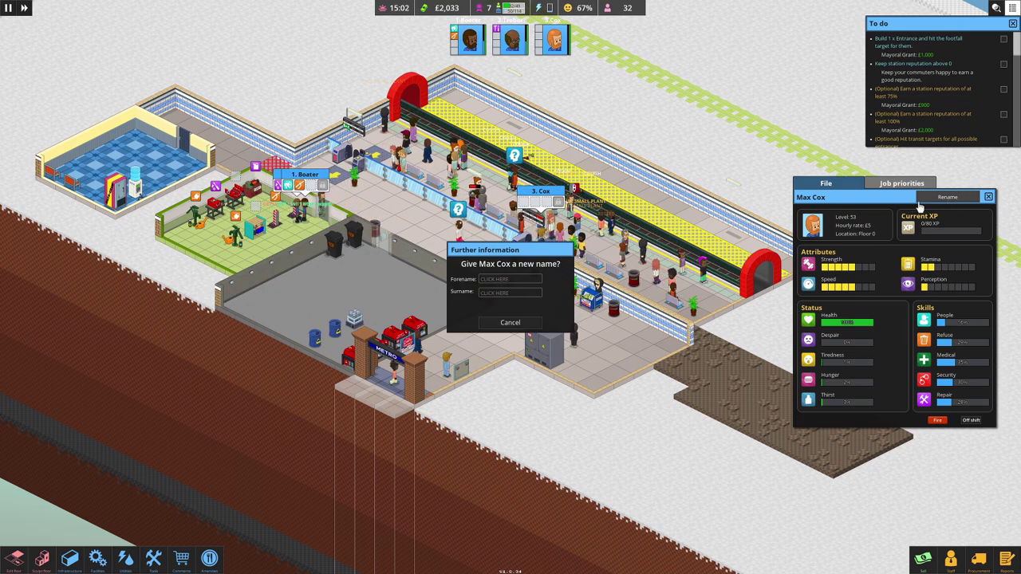
left_click(524, 280)
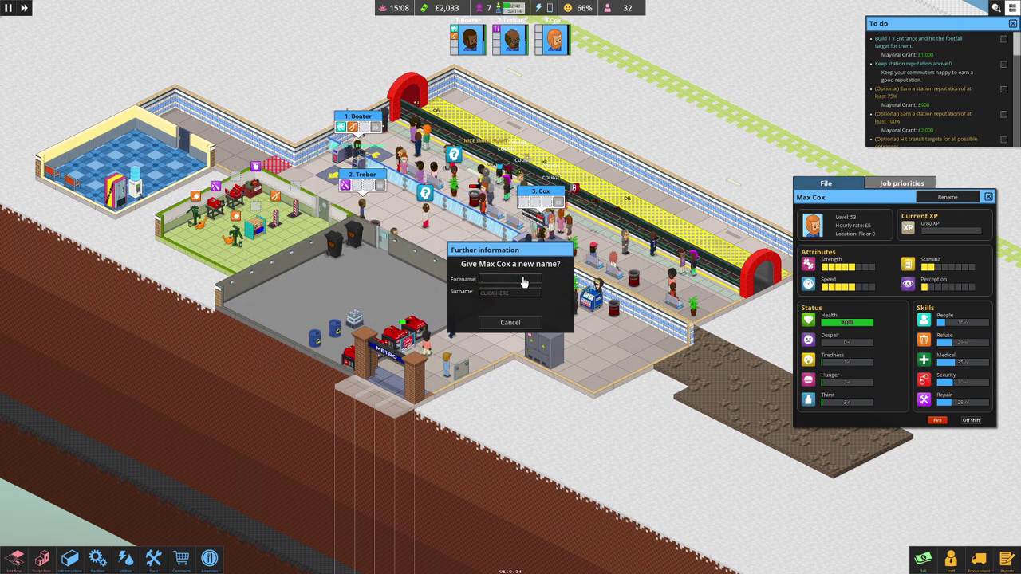
type("Ben")
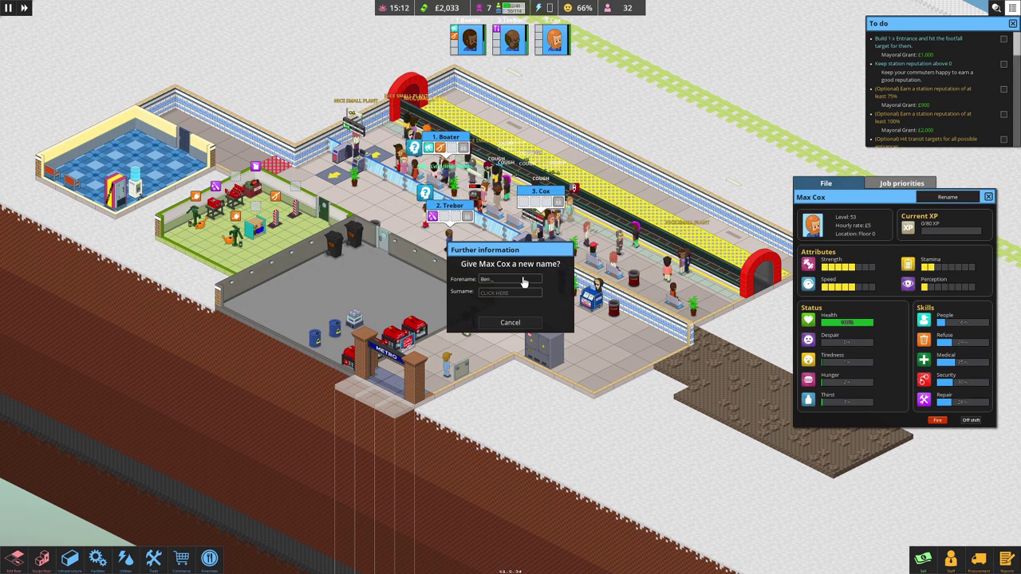
type("Marsha")
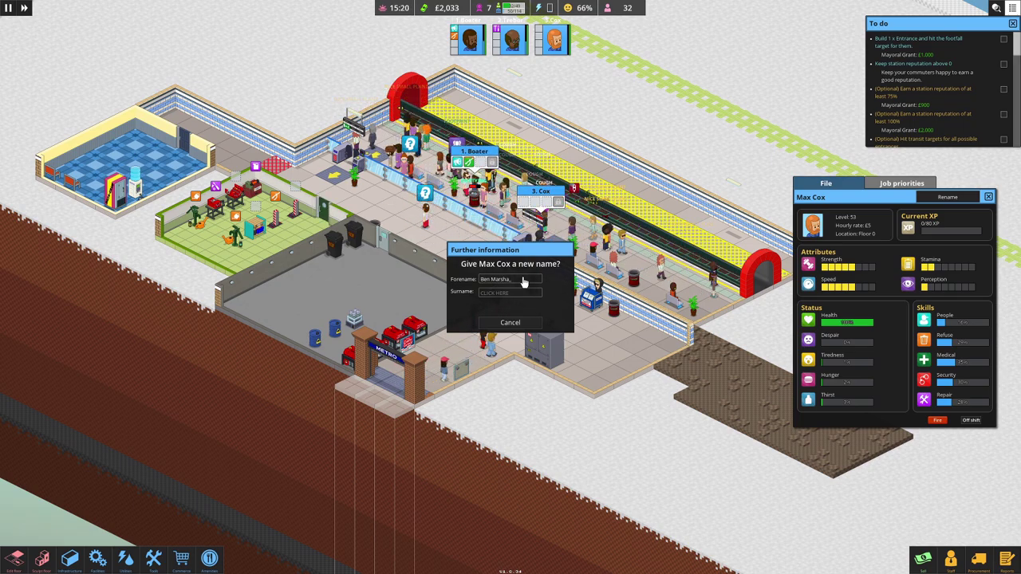
key("BackSpace")
key("BackSpace")
key("BackSpace")
type("n")
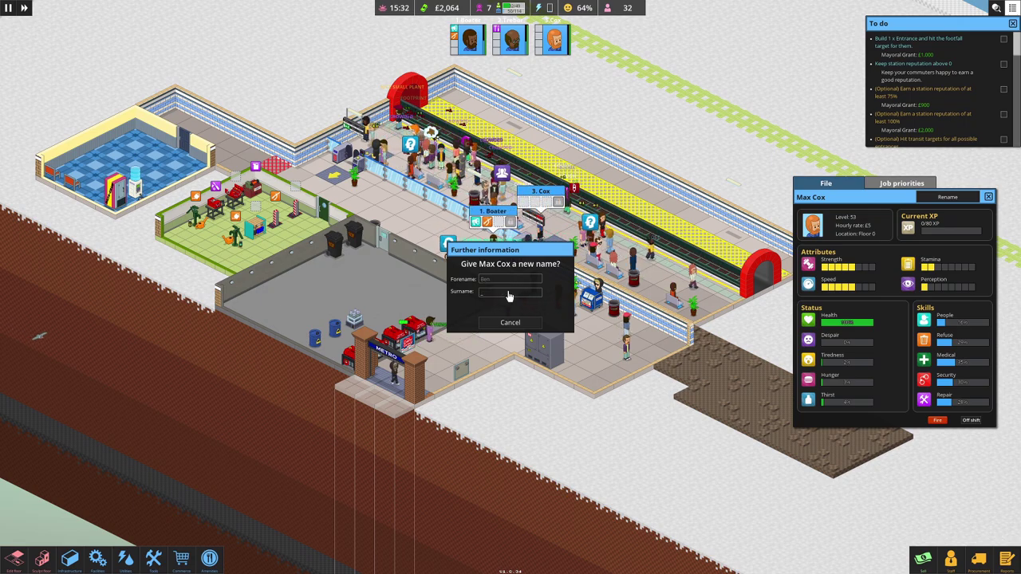
left_click(509, 292)
type("Marshall")
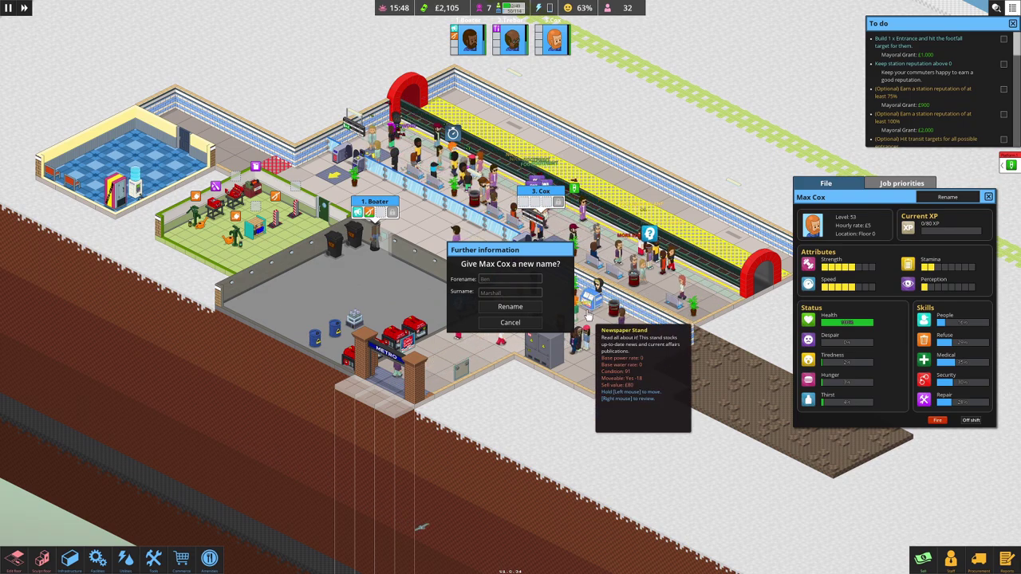
left_click(533, 309)
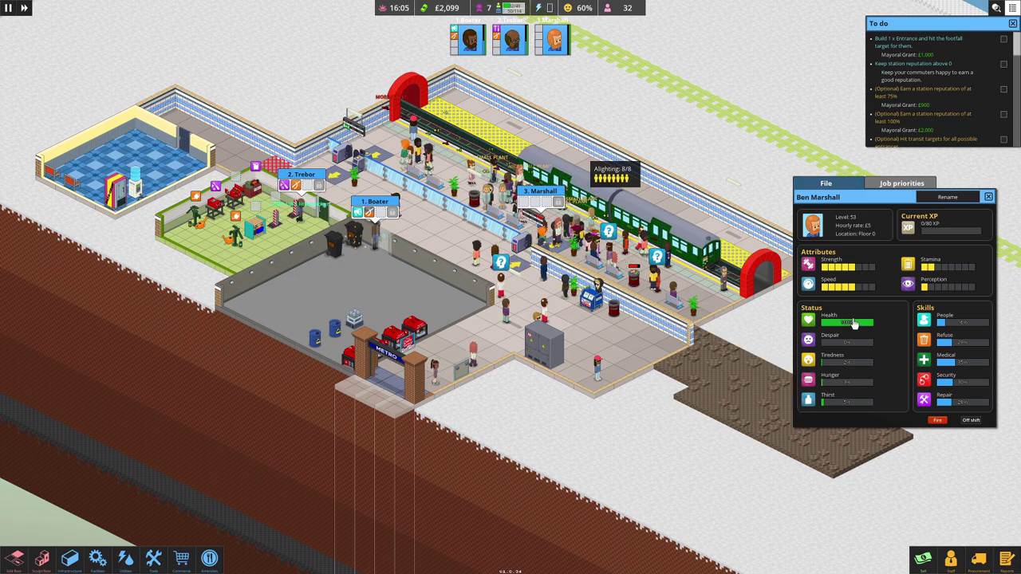
- Give Marshall lost-commuter help at priority 2 and another task at priority 3
left_click(946, 561)
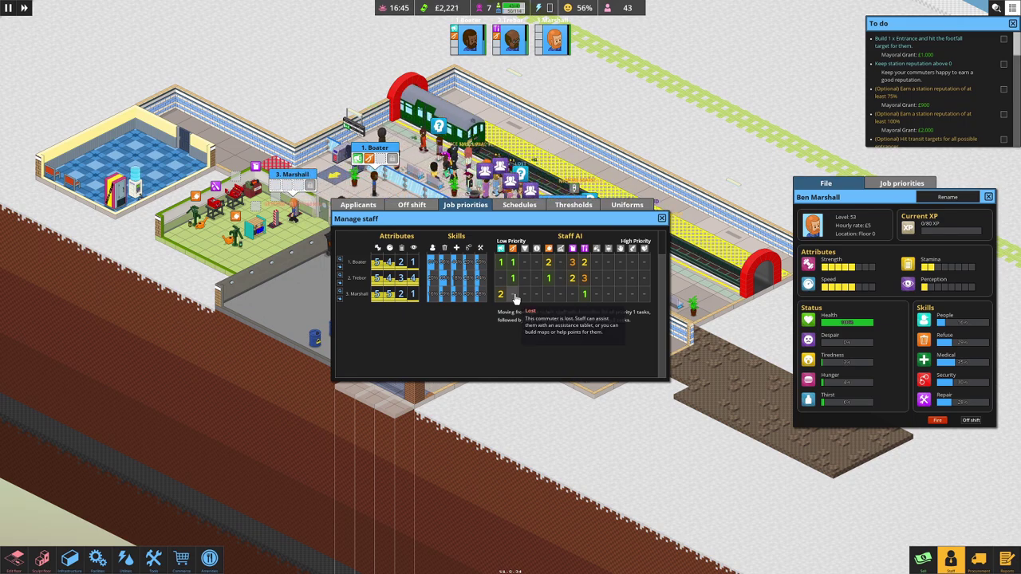
left_click(516, 297)
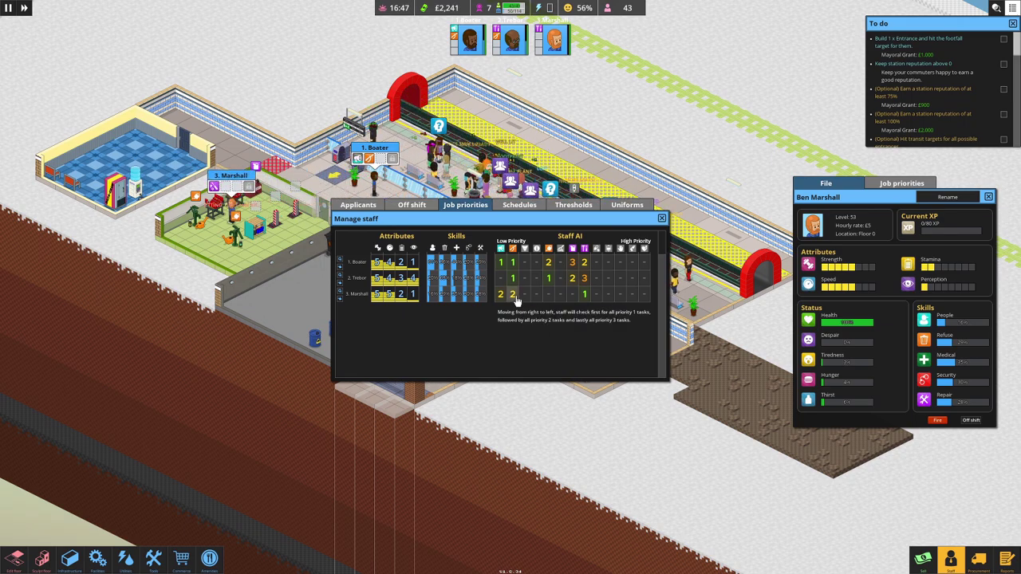
left_click(573, 295)
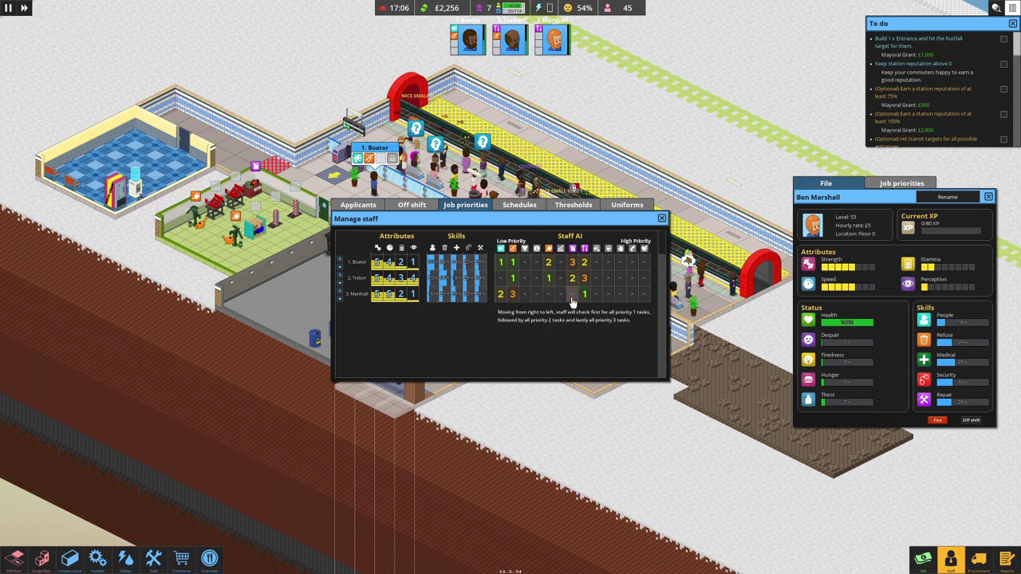
left_click(661, 218)
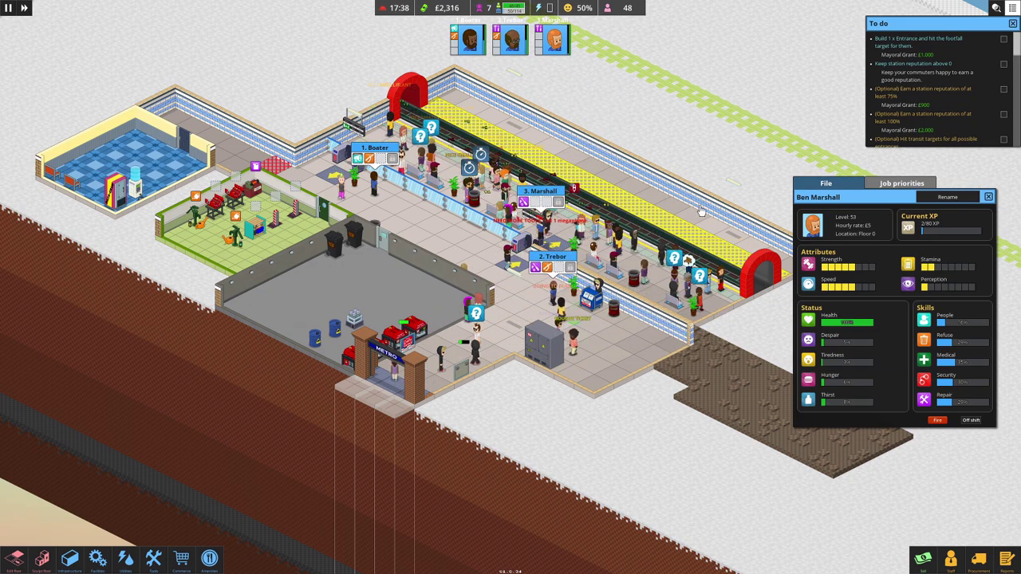
left_click(988, 196)
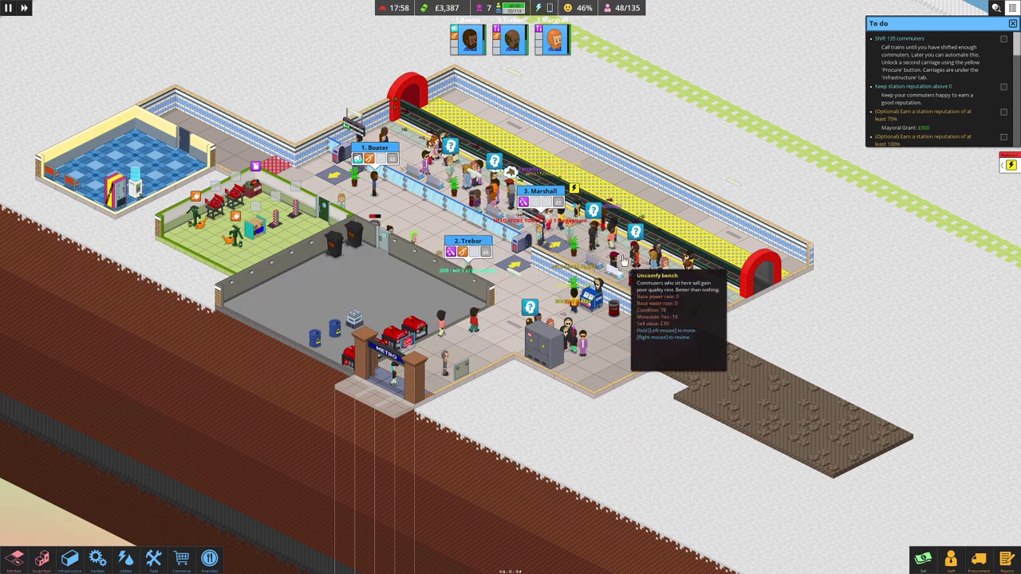
- Place another Lvl 1 generator by the metro entrance and show the lifetime reputation report
left_click(126, 560)
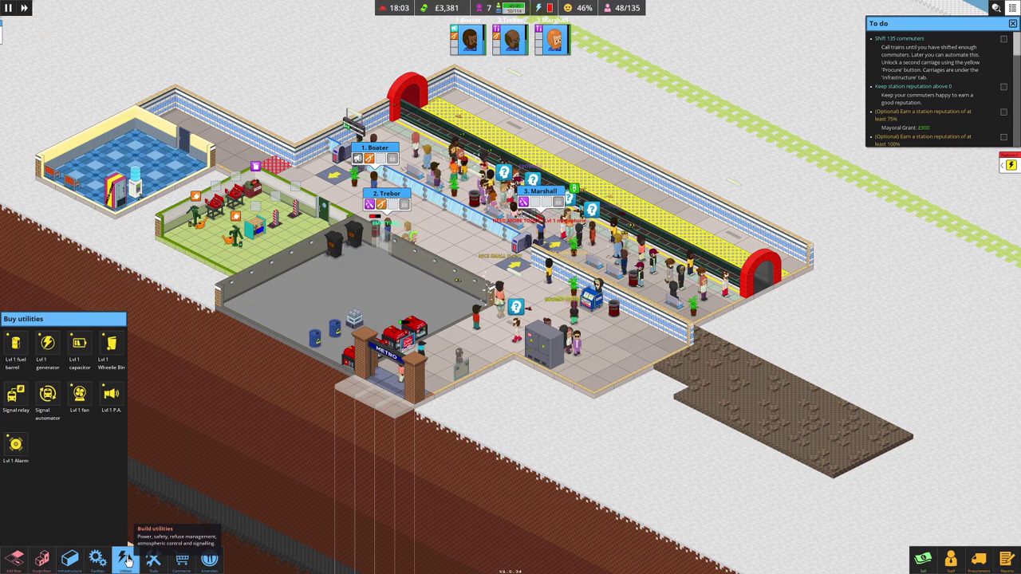
left_click(49, 350)
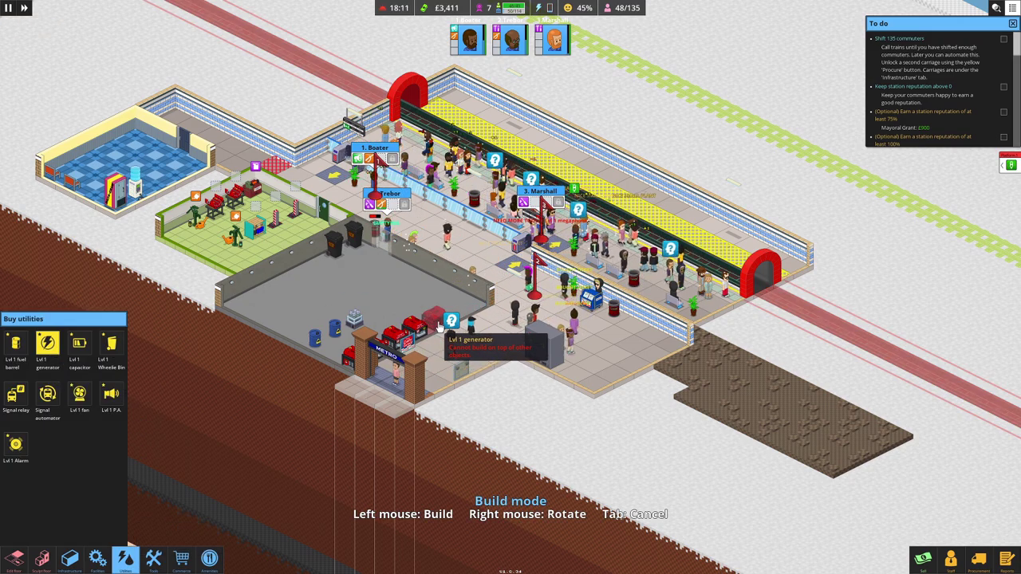
left_click(438, 327)
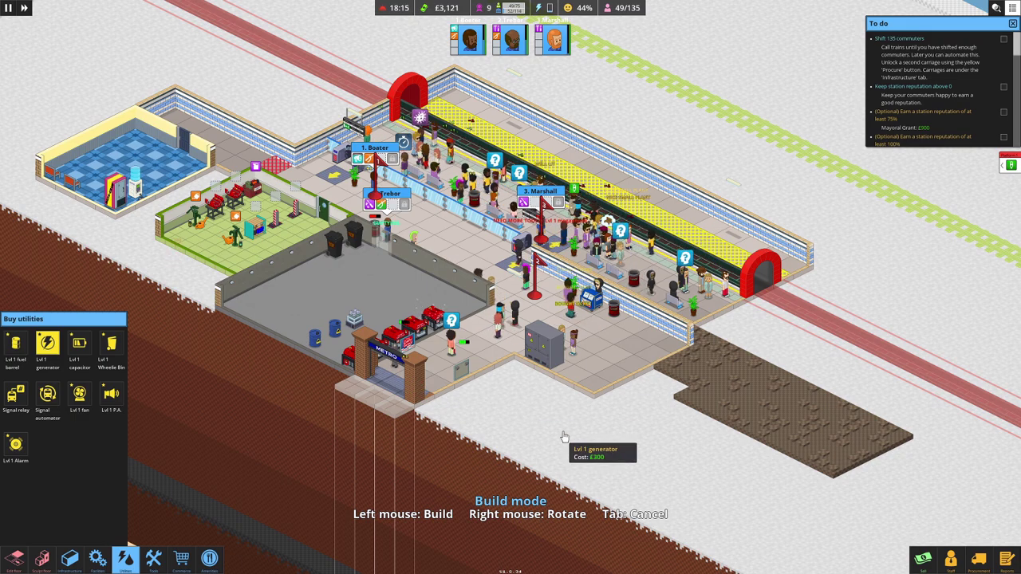
left_click(126, 559)
left_click(1006, 559)
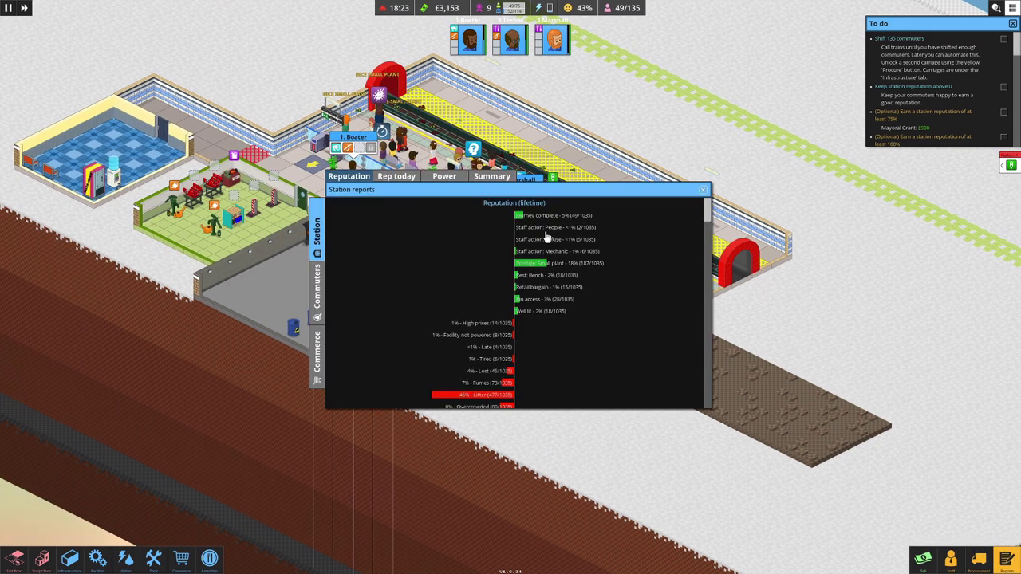
- Check the Power report, call a train into Platform 1, and show the bond unlocks
left_click(446, 179)
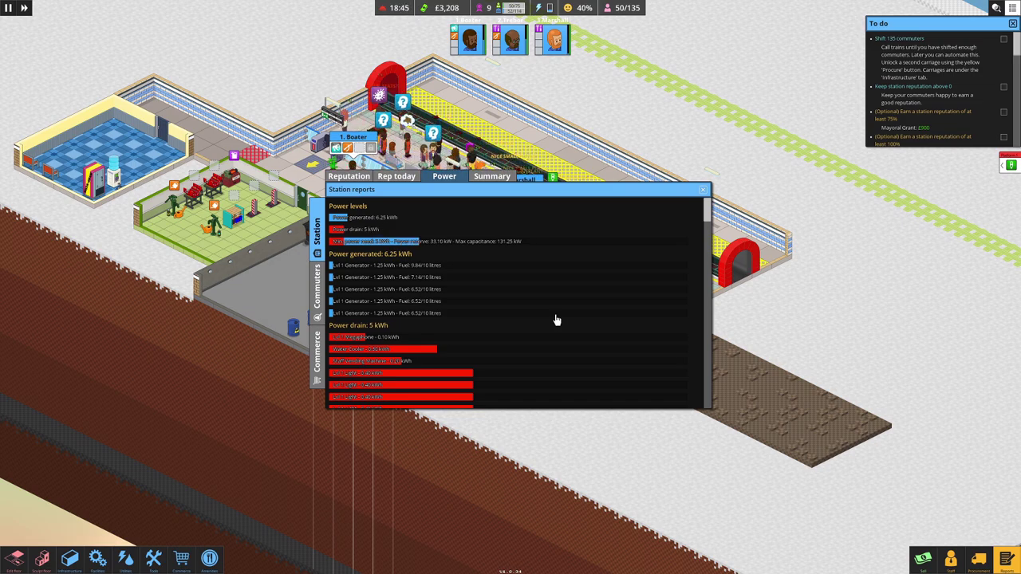
left_click(703, 189)
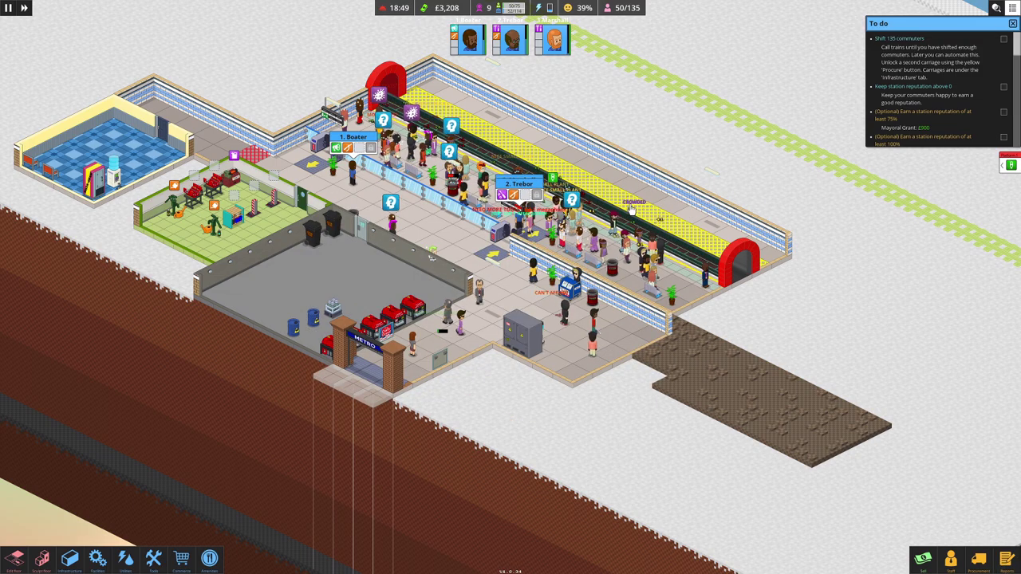
left_click(614, 218)
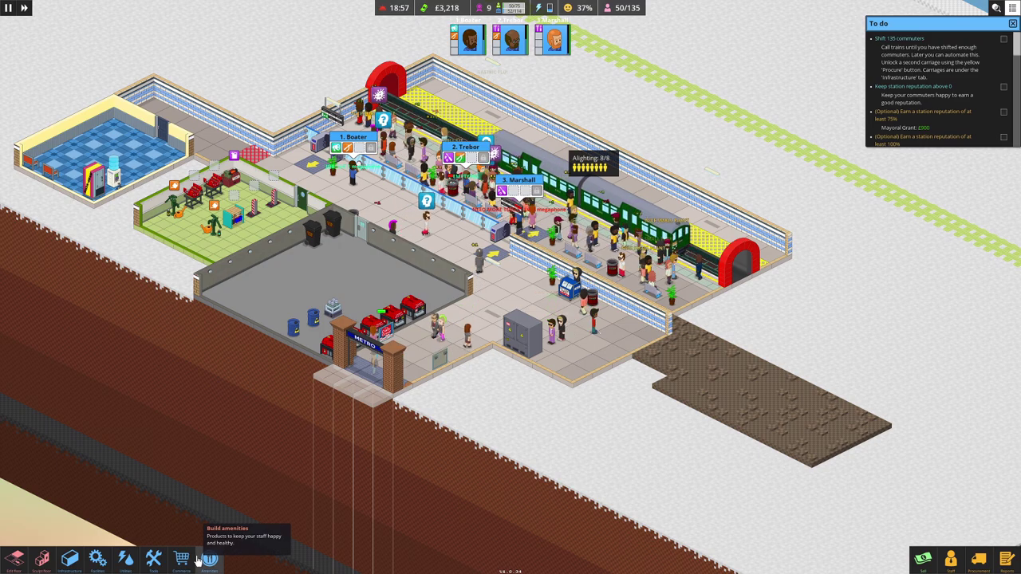
key("w")
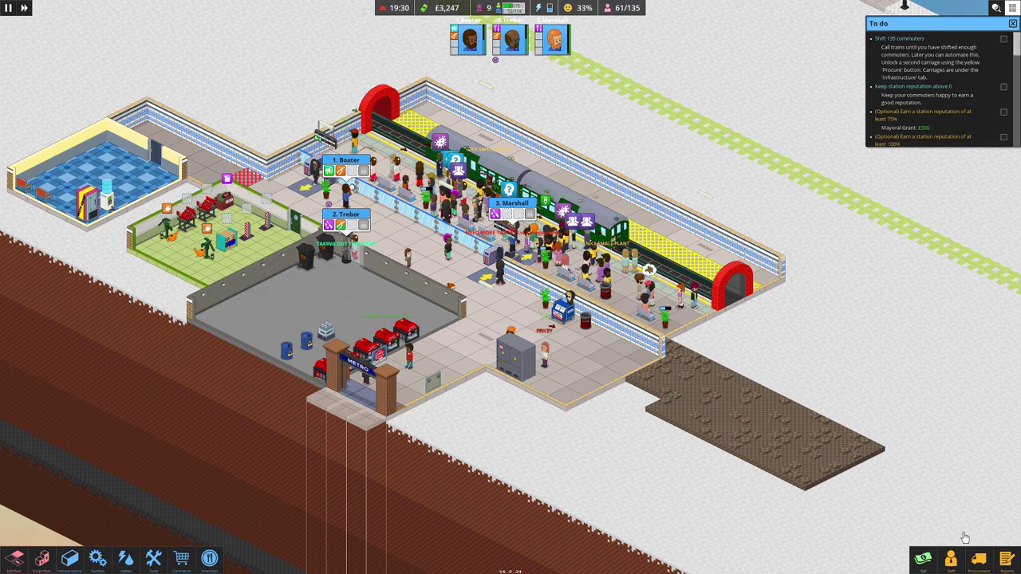
left_click(981, 564)
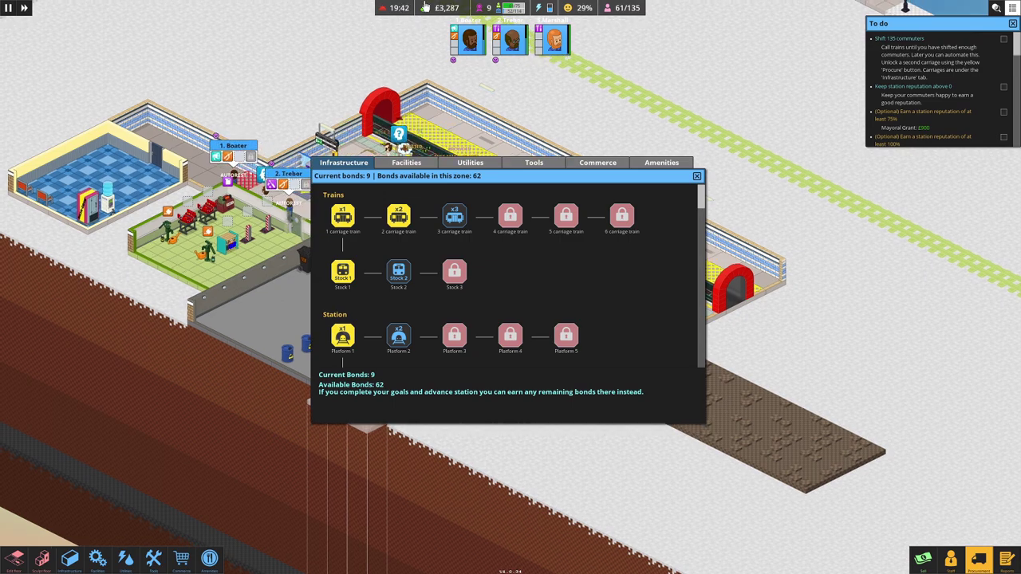
- Move the Procurement panel to the top-left and centre the camera on the platform
key("w")
key("a")
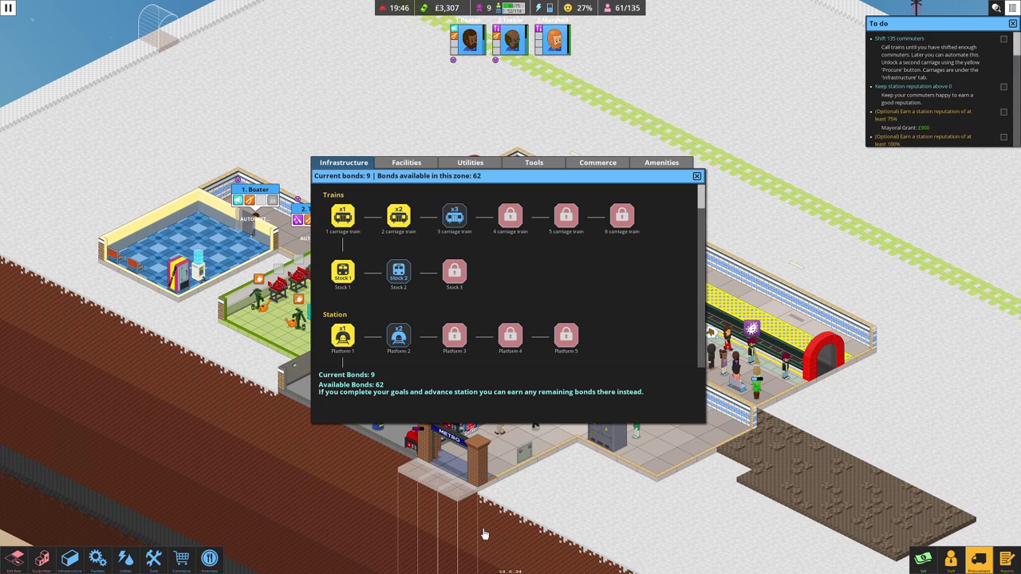
left_click_drag(571, 185, 304, 82)
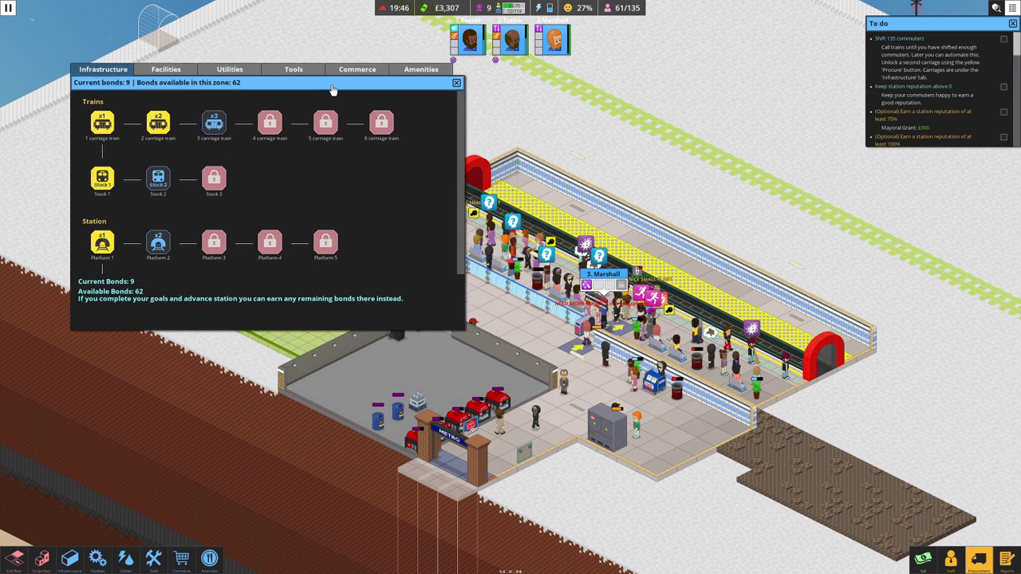
left_click_drag(596, 367, 642, 353)
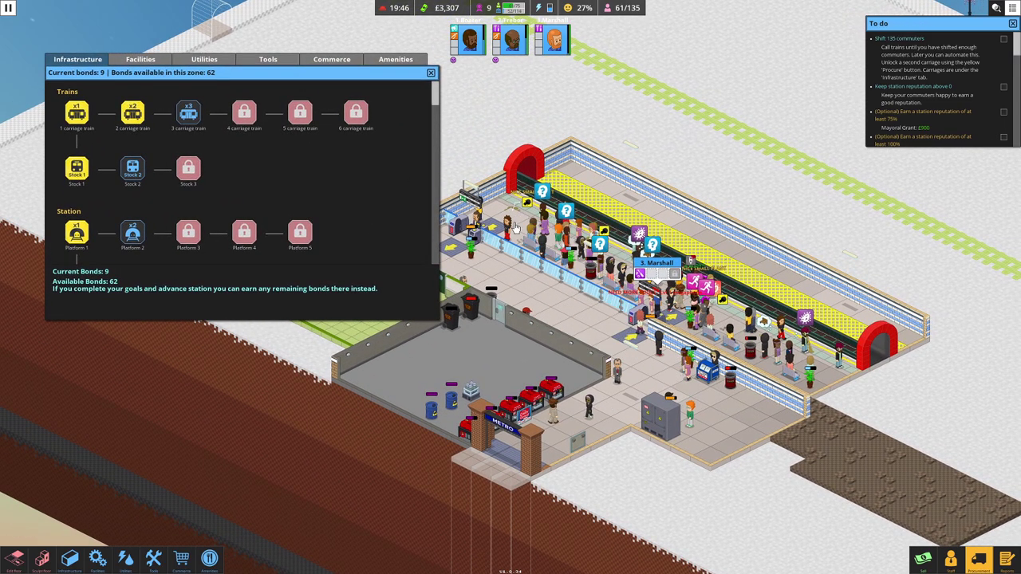
left_click_drag(564, 352, 508, 336)
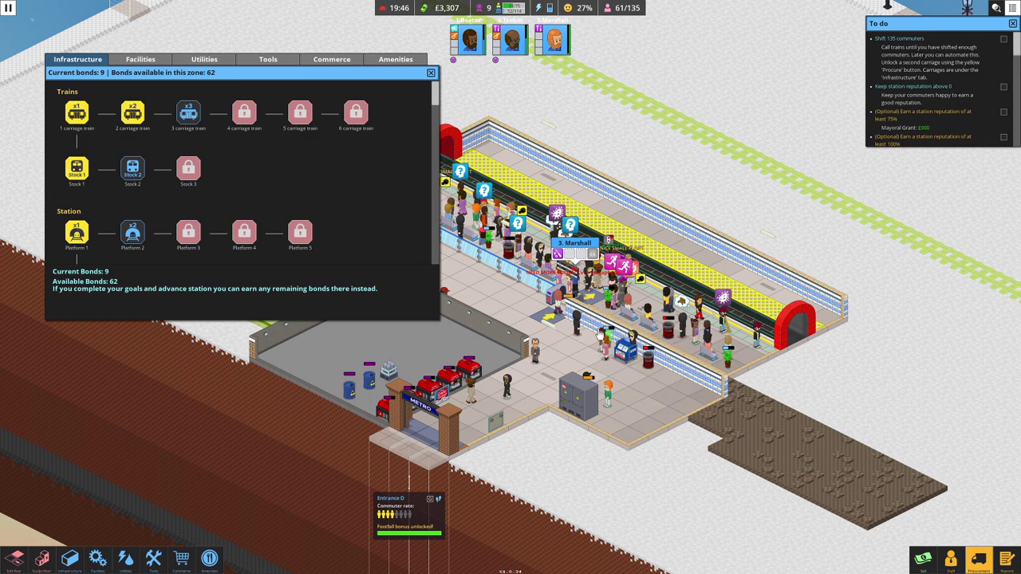
scroll(582, 351, "up", 1)
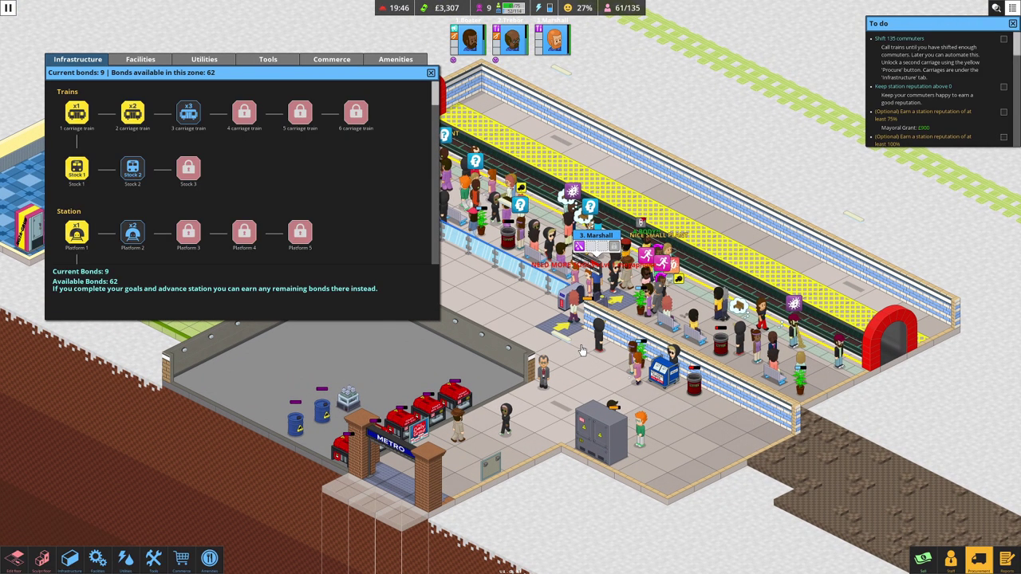
- Procure the Lvl 1 Drip and Lvl 1 mop from the Tools tree
left_click(268, 61)
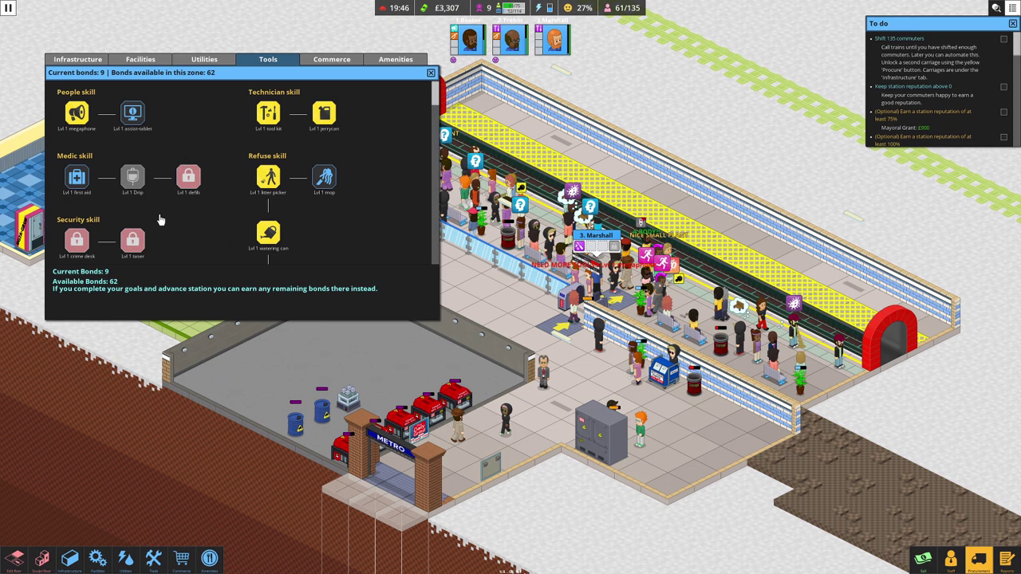
left_click(80, 179)
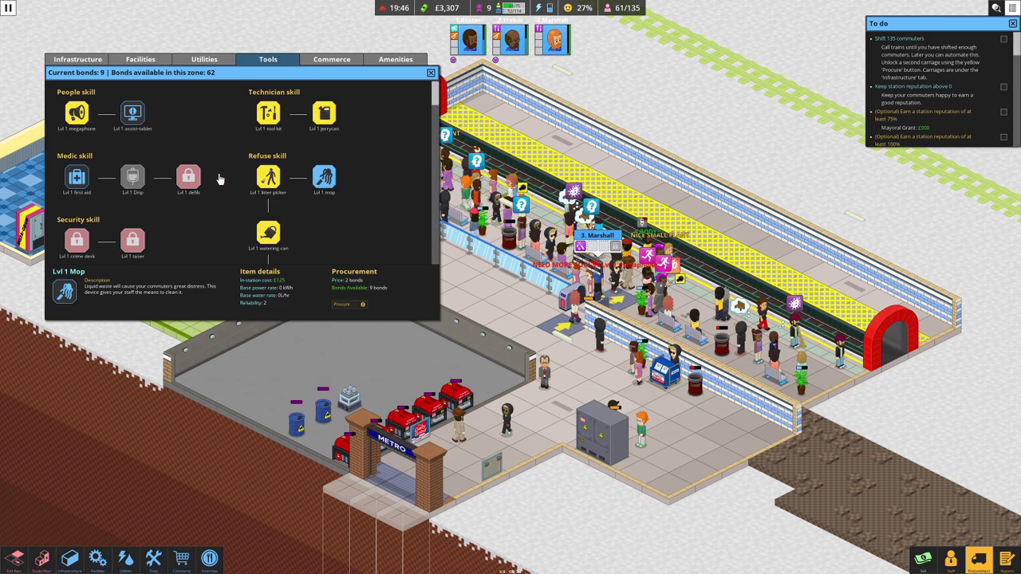
left_click(76, 177)
left_click(348, 308)
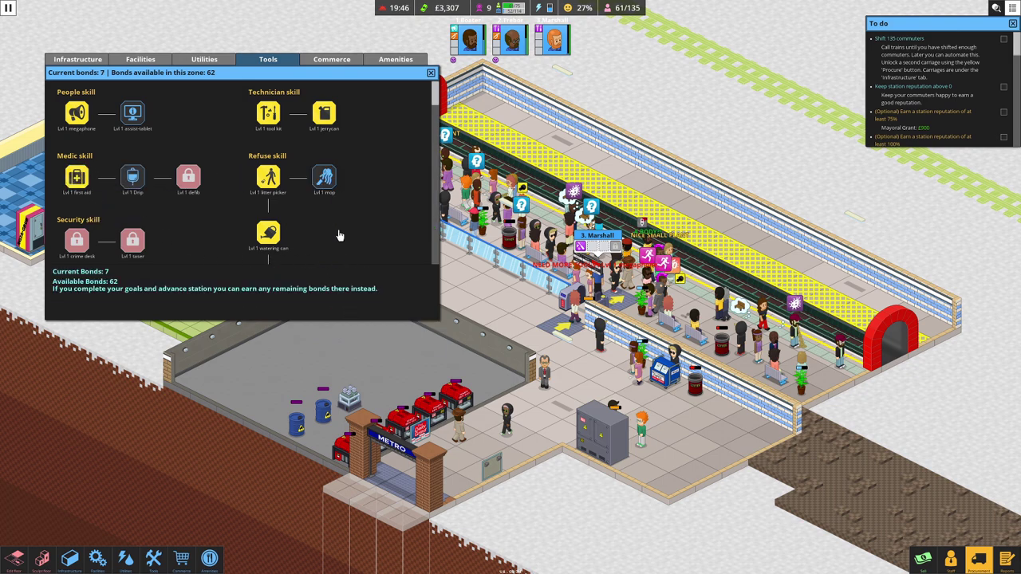
left_click(324, 178)
left_click(346, 307)
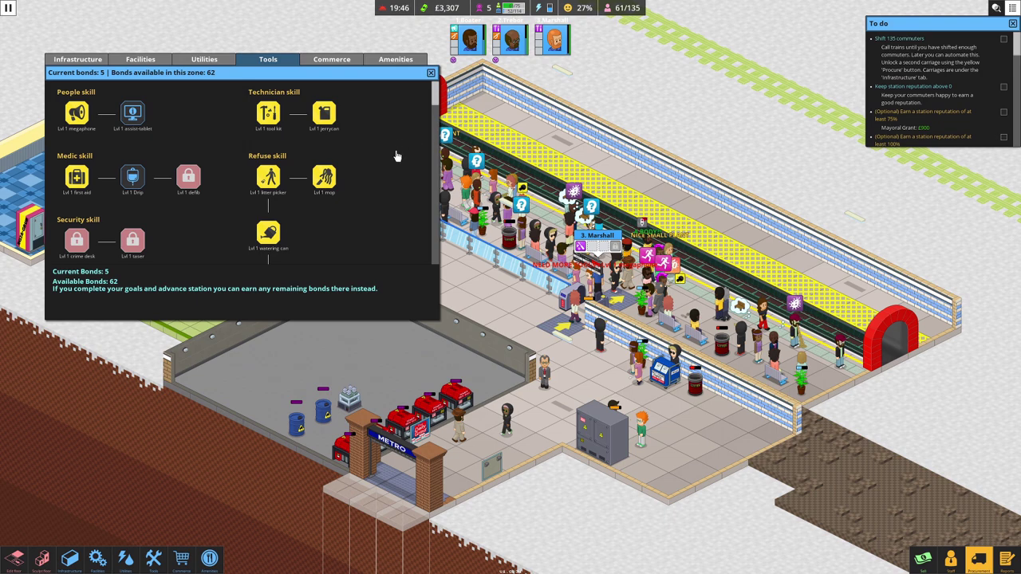
- Browse the Commerce, Staff amenities, Tools, Facilities and Utilities trees, finishing on Utilities
left_click(326, 64)
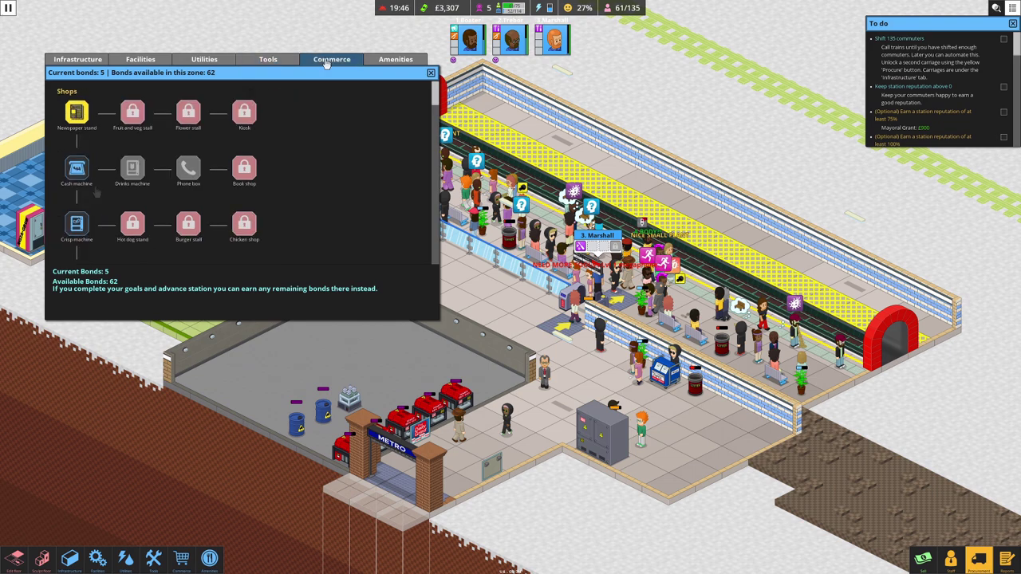
scroll(114, 239, "down", 3)
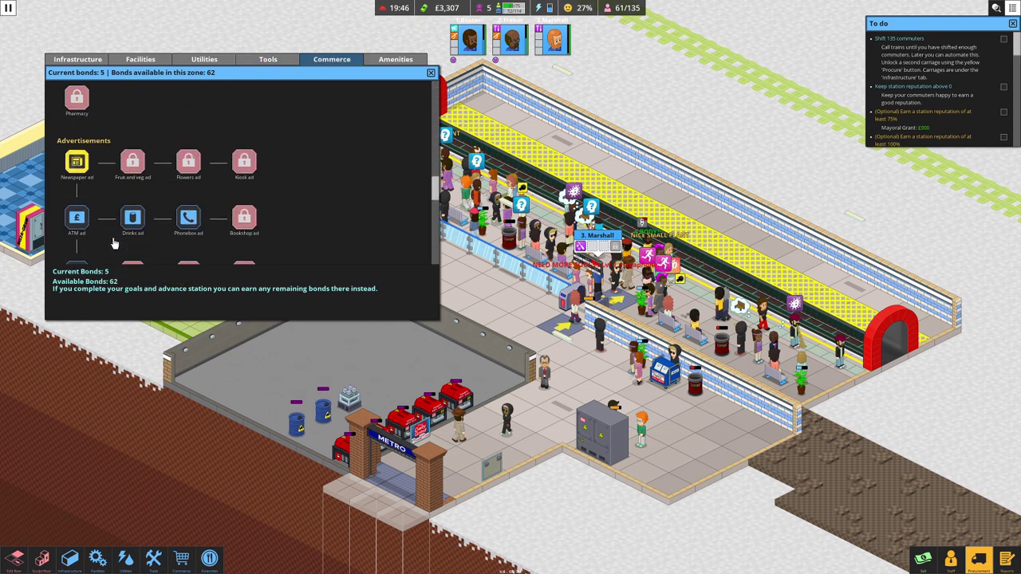
scroll(114, 240, "down", 2)
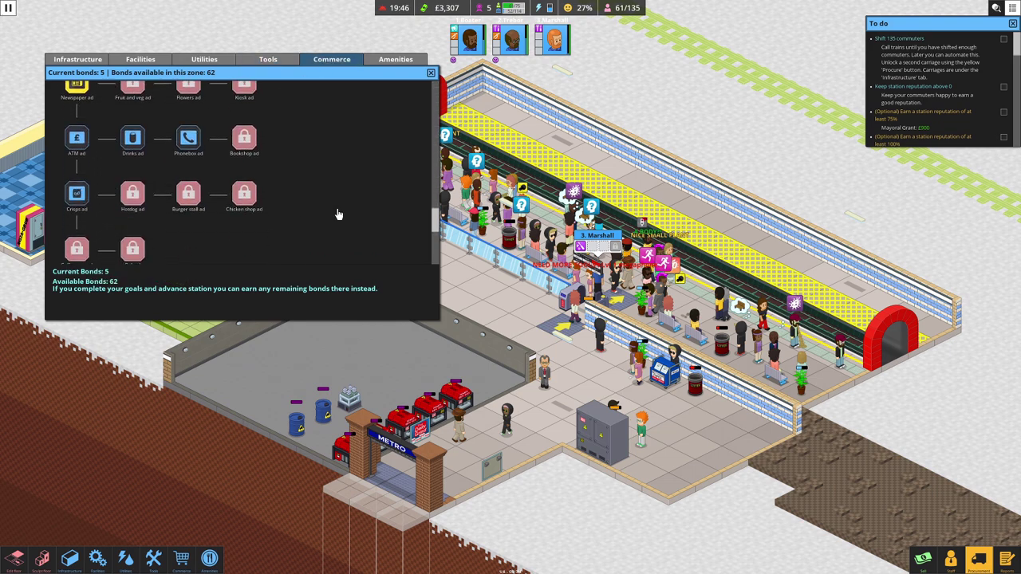
scroll(338, 213, "down", 2)
scroll(338, 214, "up", 2)
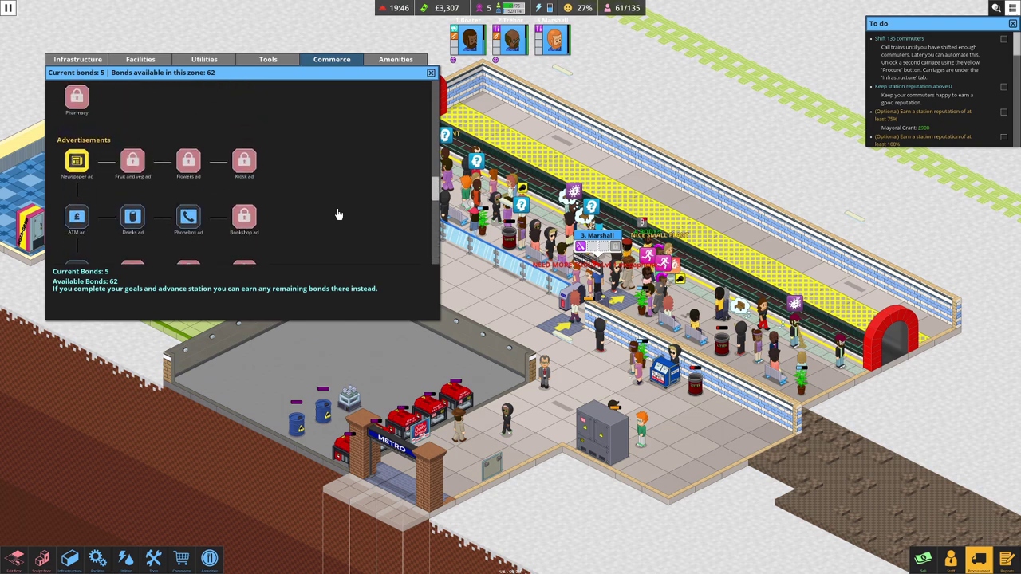
scroll(338, 214, "up", 2)
scroll(339, 212, "up", 1)
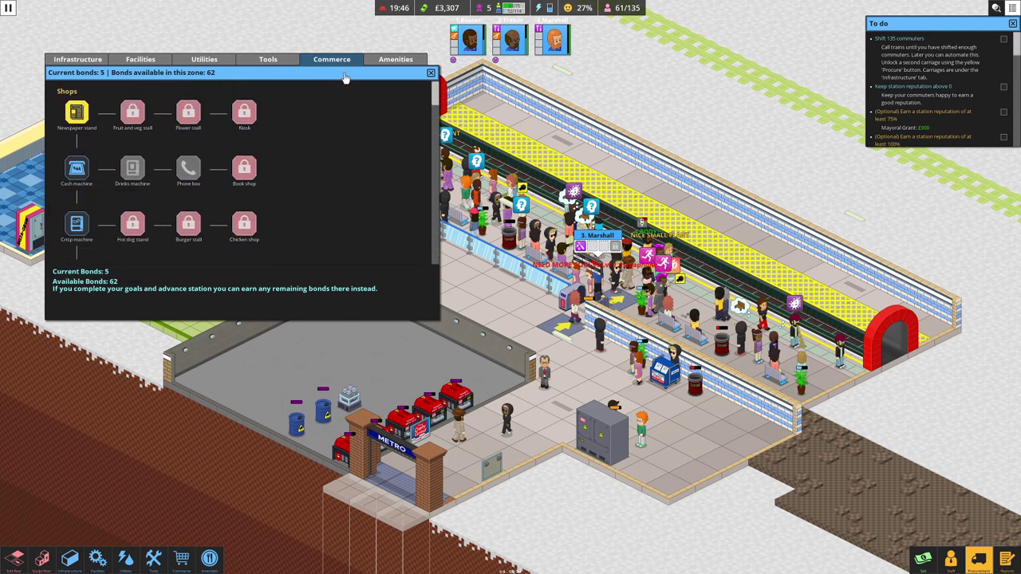
left_click(383, 64)
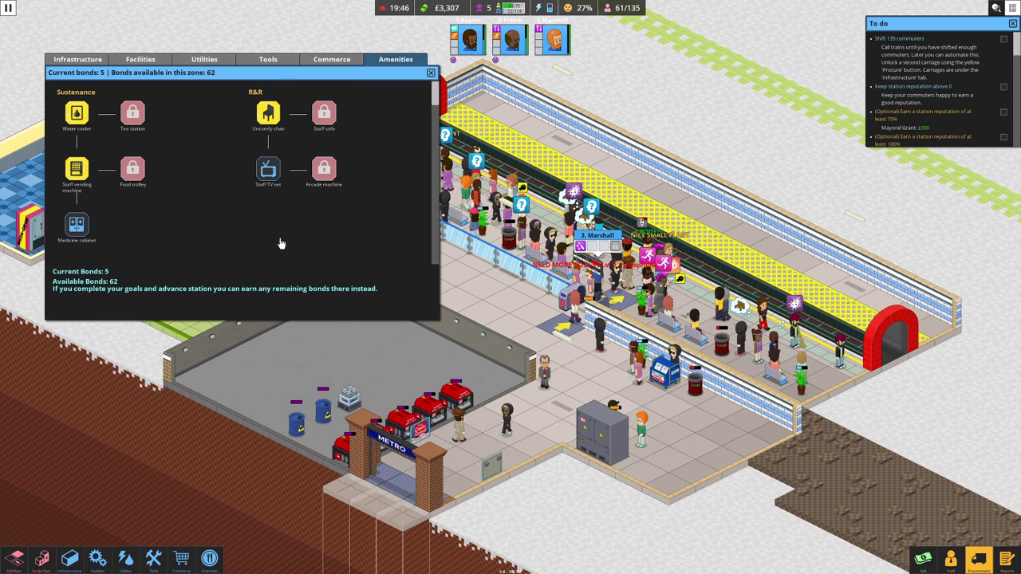
scroll(280, 243, "down", 1)
scroll(281, 244, "up", 1)
scroll(284, 231, "down", 2)
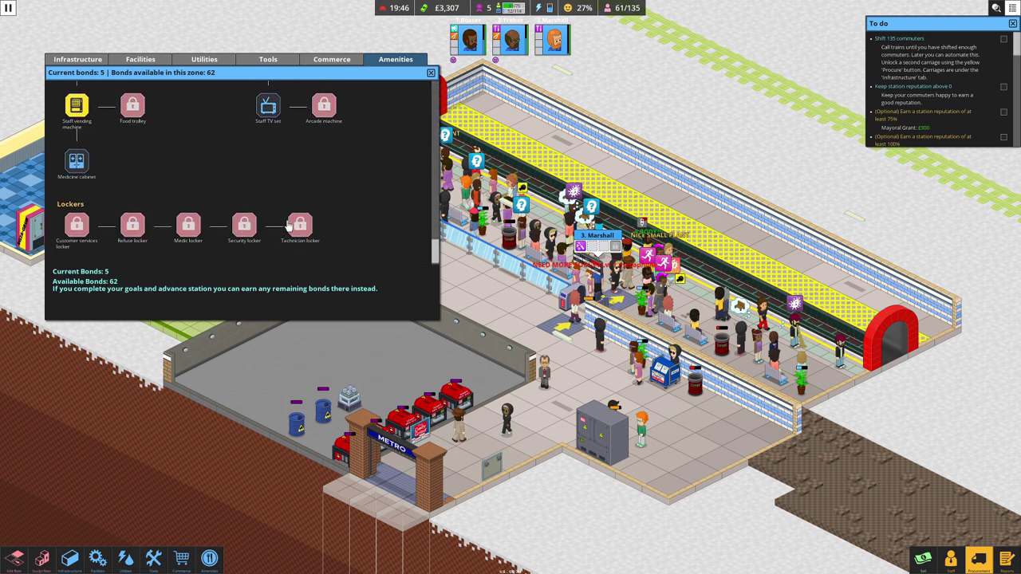
left_click(313, 64)
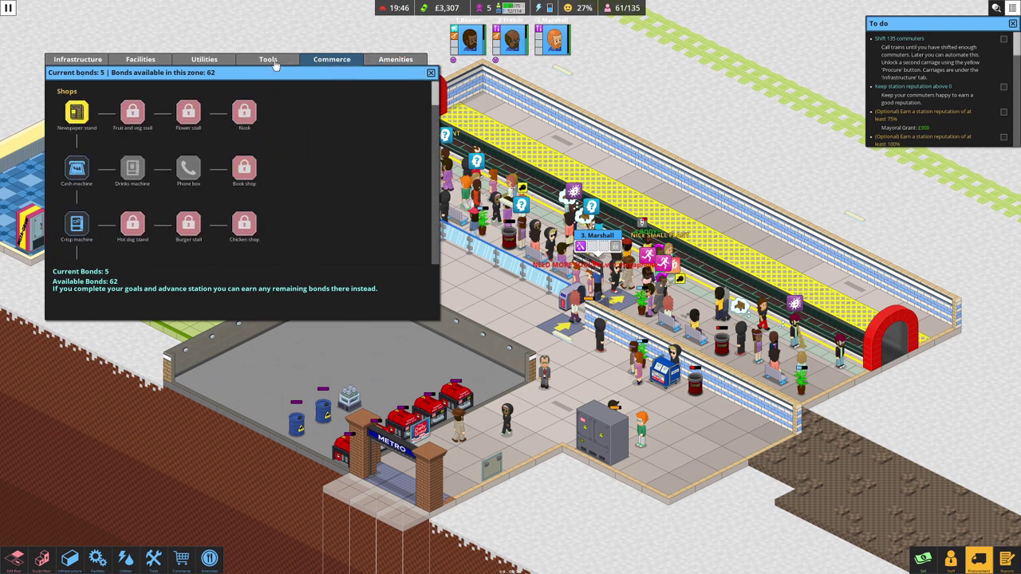
left_click(252, 64)
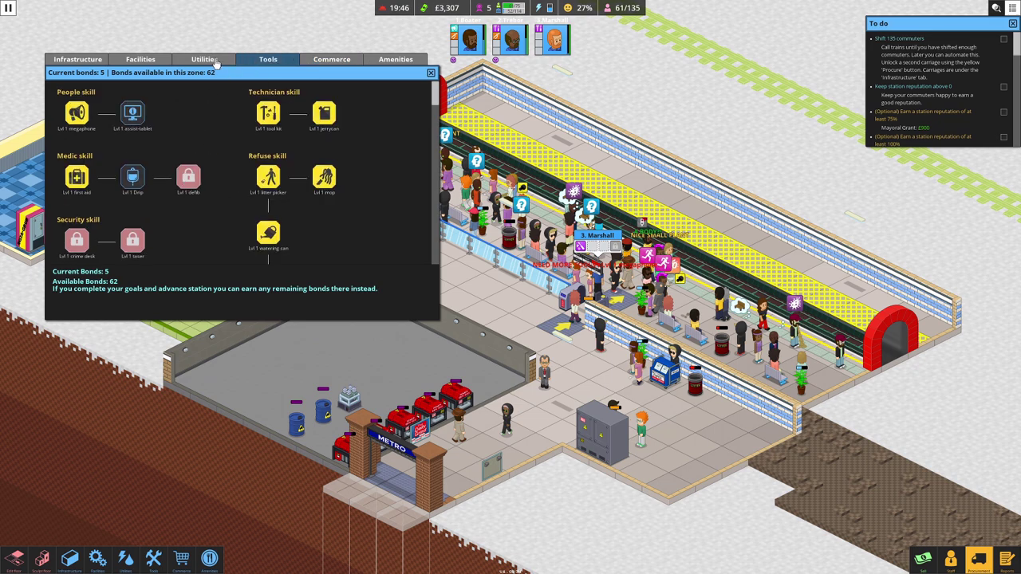
left_click(214, 63)
scroll(279, 168, "down", 2)
scroll(360, 217, "down", 2)
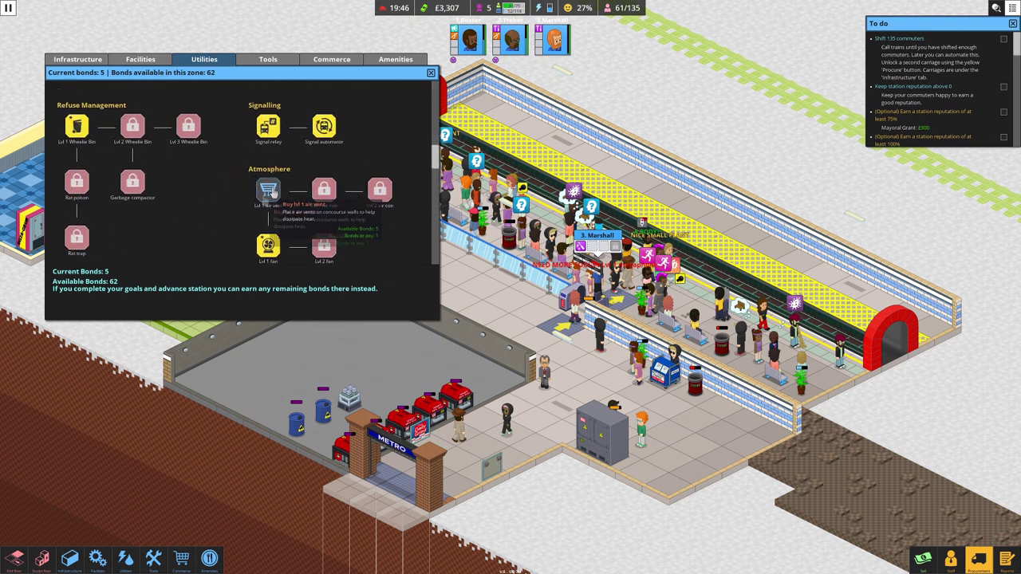
scroll(240, 215, "down", 2)
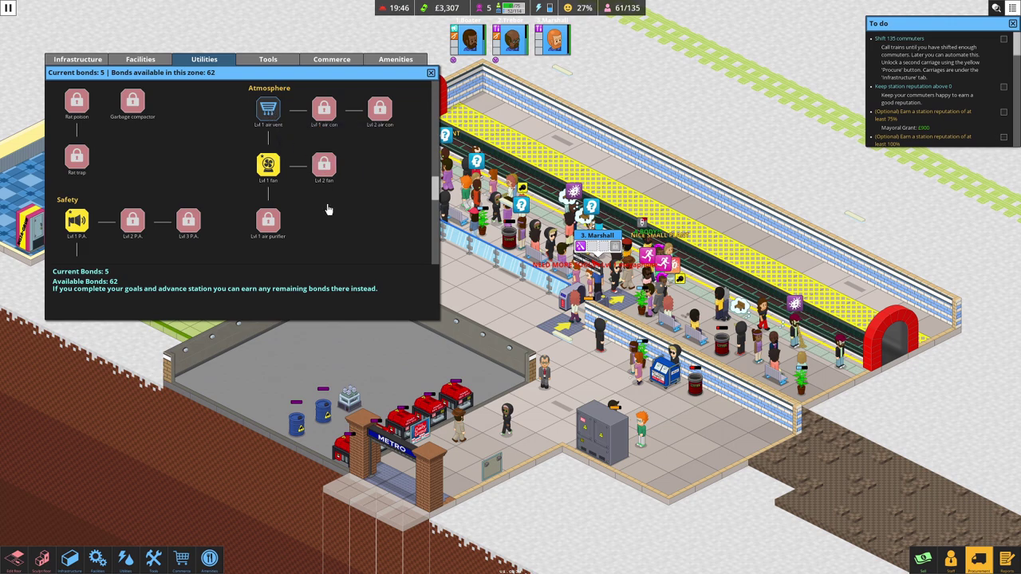
scroll(328, 209, "down", 2)
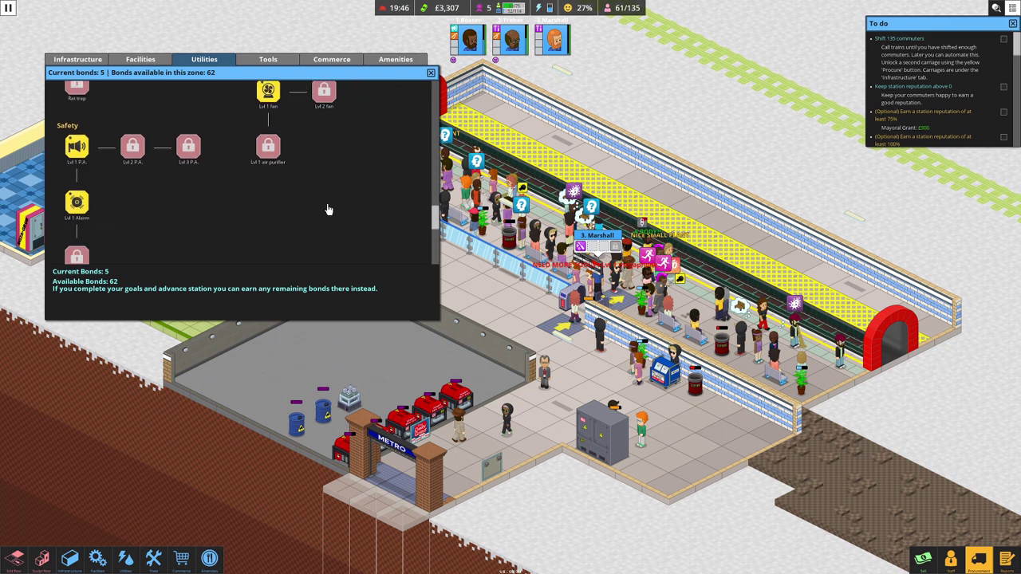
scroll(327, 209, "up", 4)
left_click(133, 61)
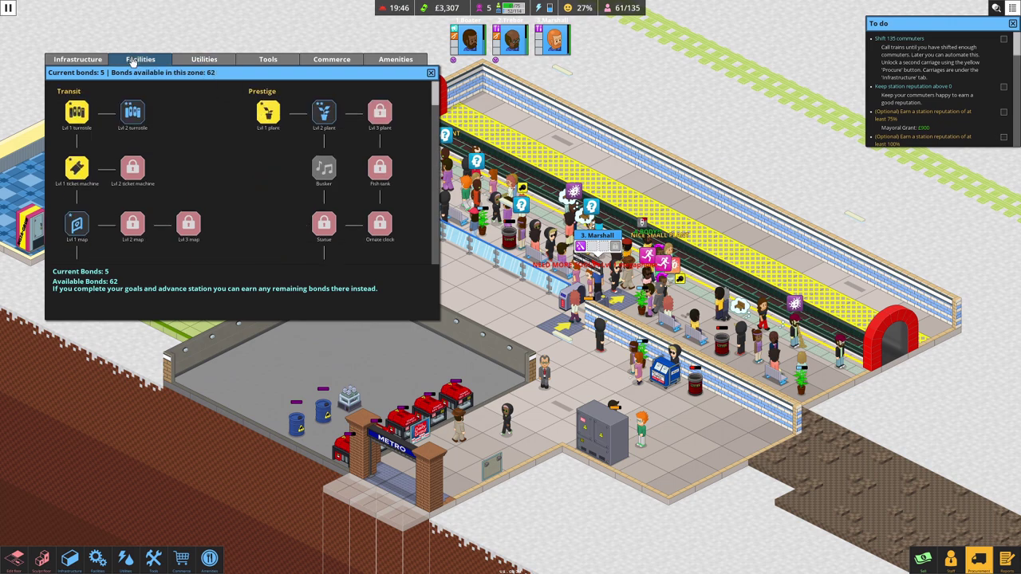
scroll(213, 176, "down", 2)
scroll(213, 176, "down", 2)
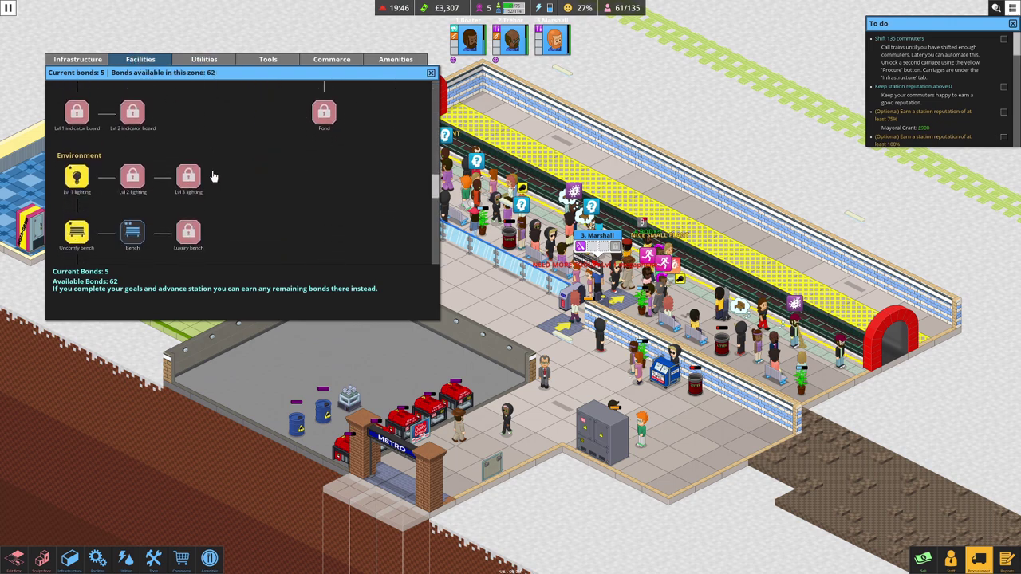
scroll(213, 176, "down", 1)
scroll(213, 176, "down", 2)
scroll(213, 177, "up", 2)
scroll(228, 195, "up", 2)
scroll(229, 196, "up", 2)
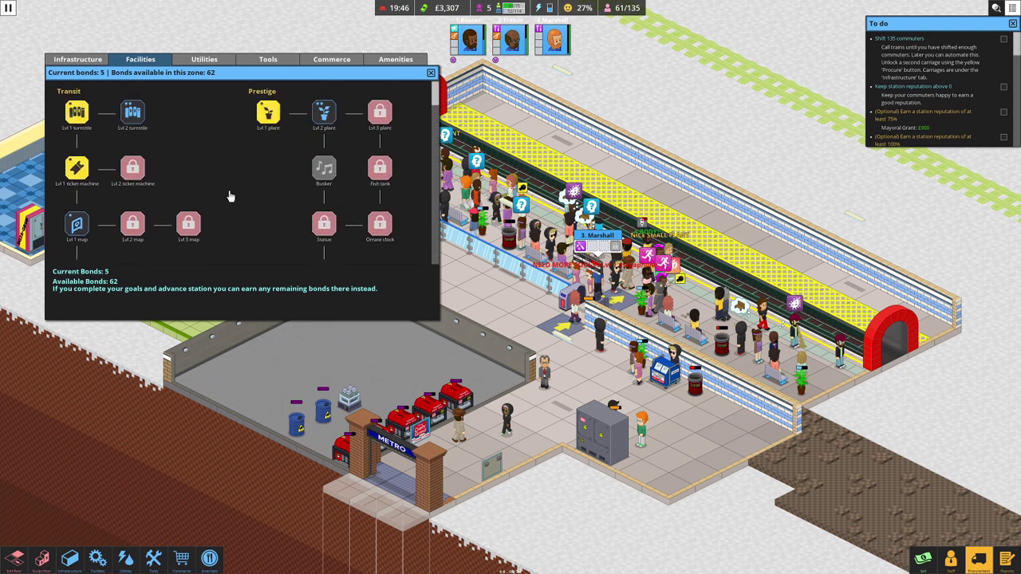
scroll(230, 197, "down", 2)
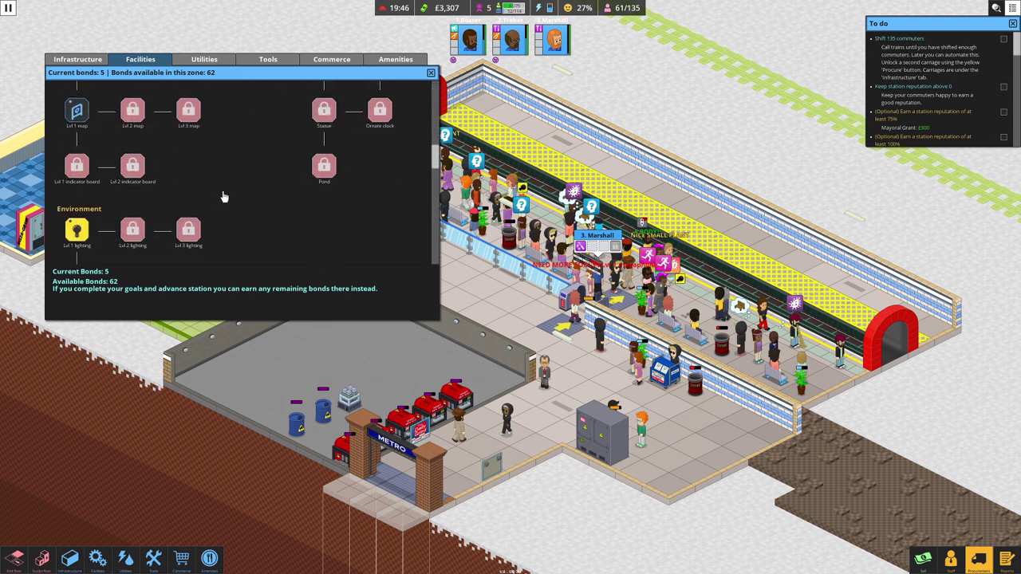
scroll(224, 197, "down", 1)
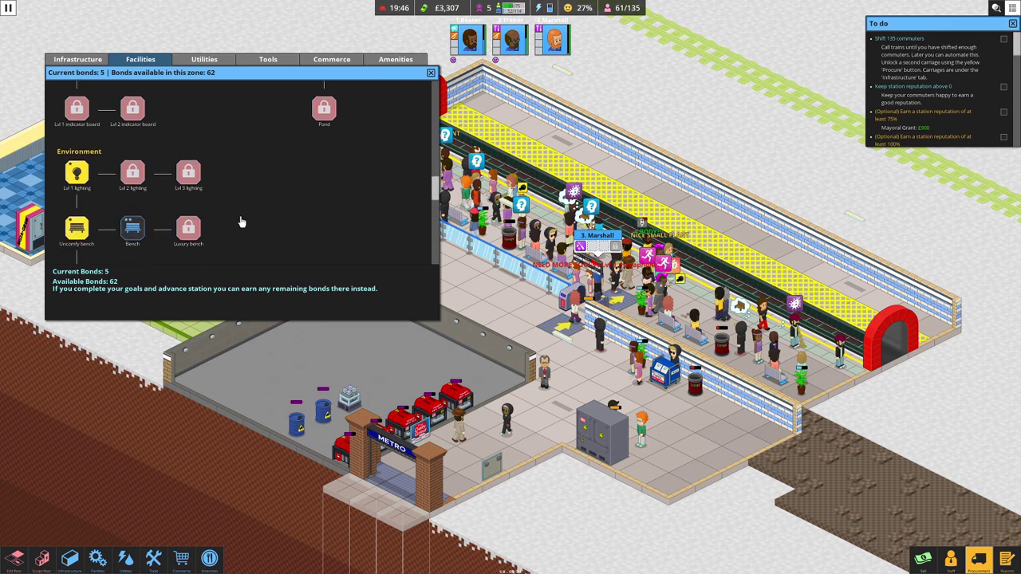
scroll(241, 222, "down", 1)
scroll(242, 222, "down", 1)
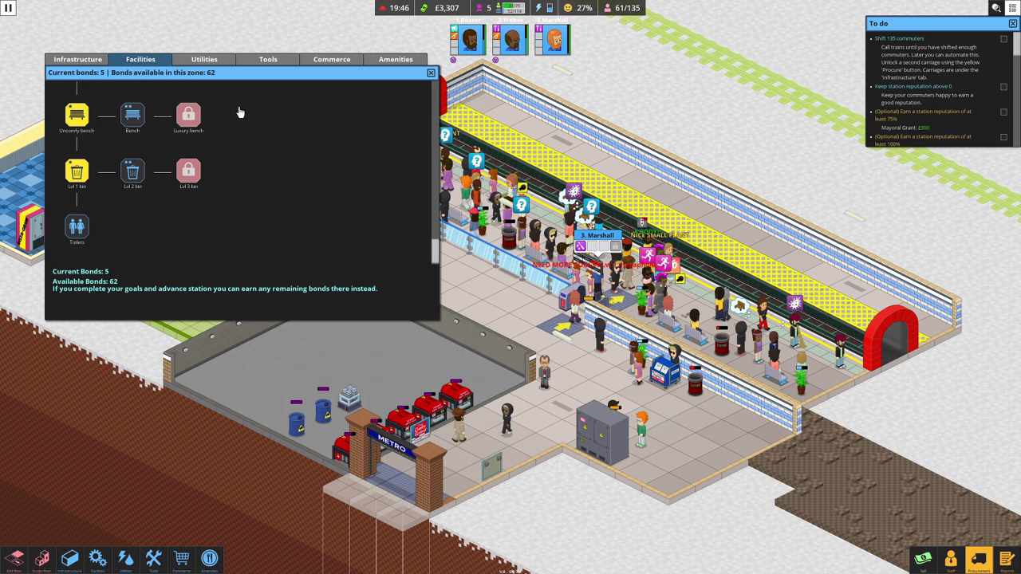
left_click(225, 60)
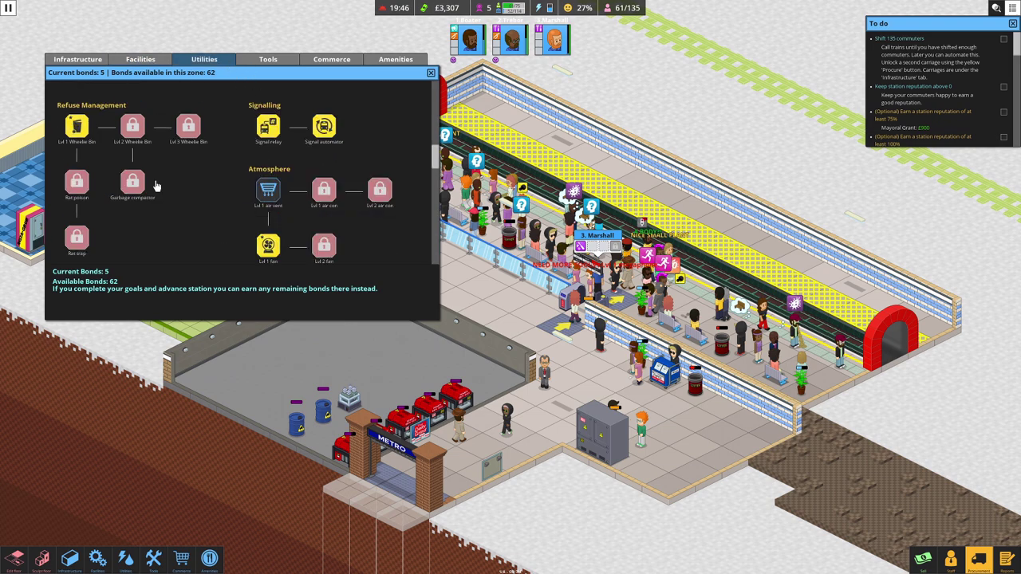
scroll(342, 240, "down", 2)
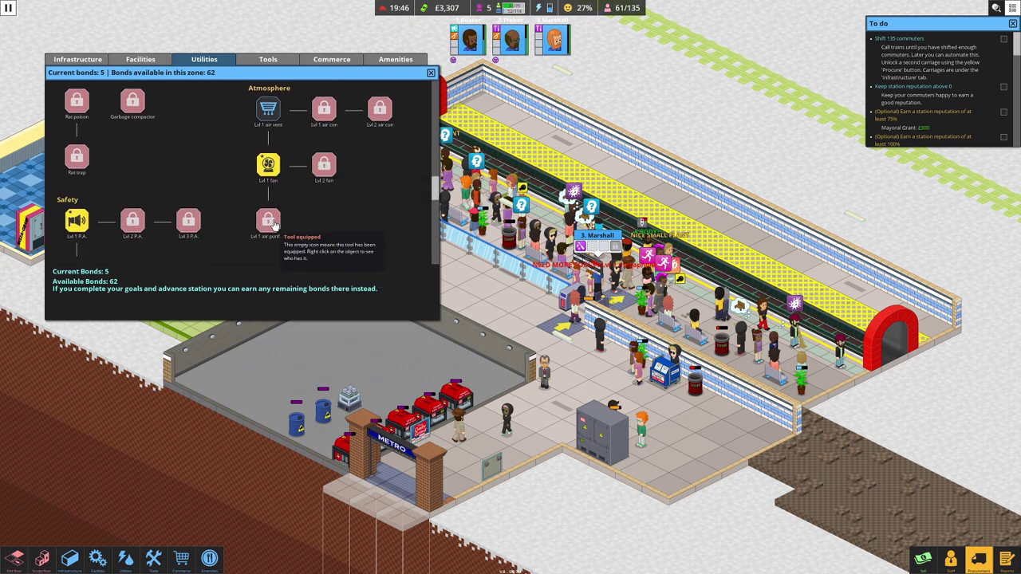
scroll(274, 225, "down", 2)
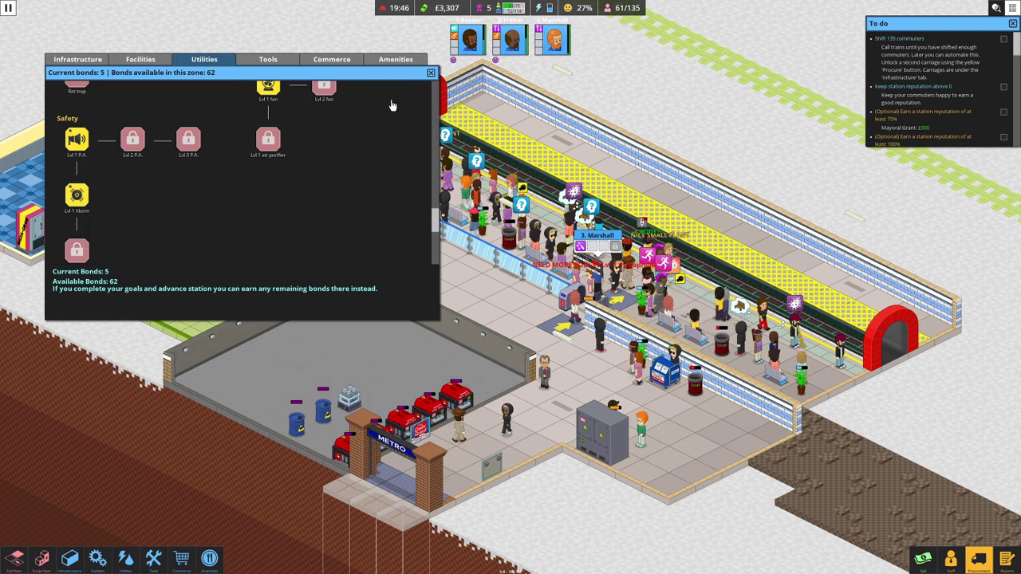
- Close the Bonds window and hire Ava Jones from the Applicants tab
left_click(431, 72)
left_click(951, 559)
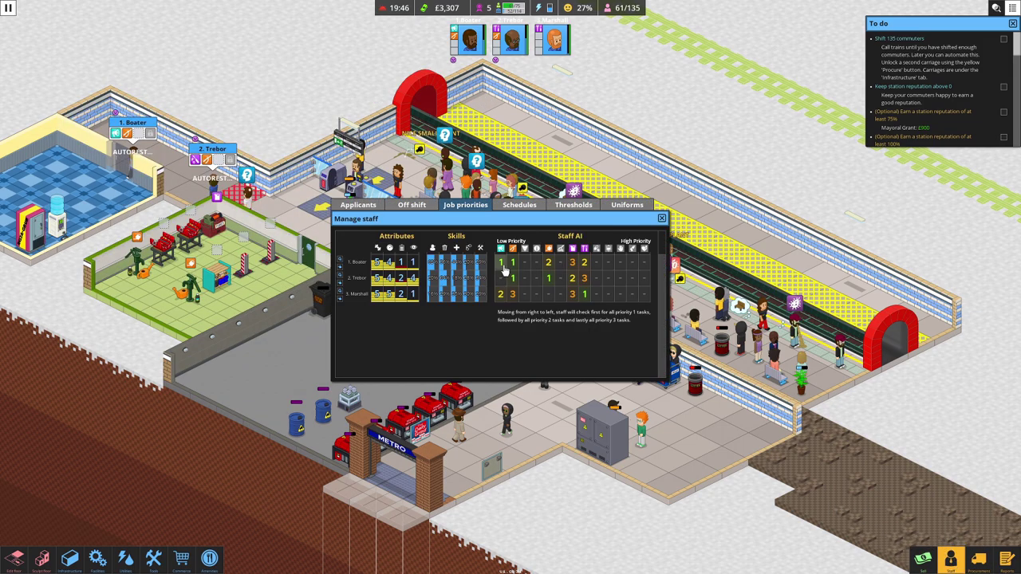
left_click(358, 205)
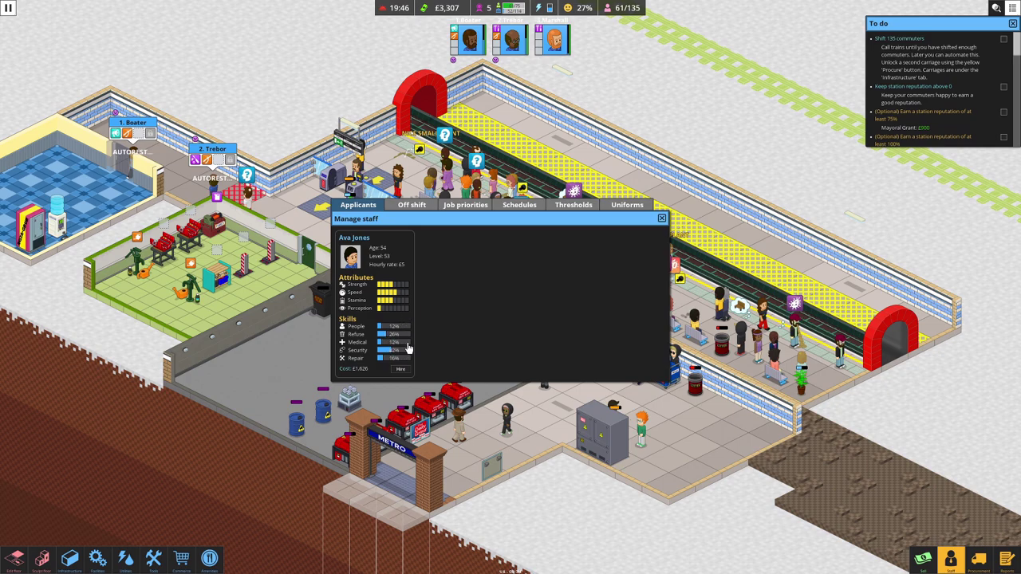
left_click(401, 369)
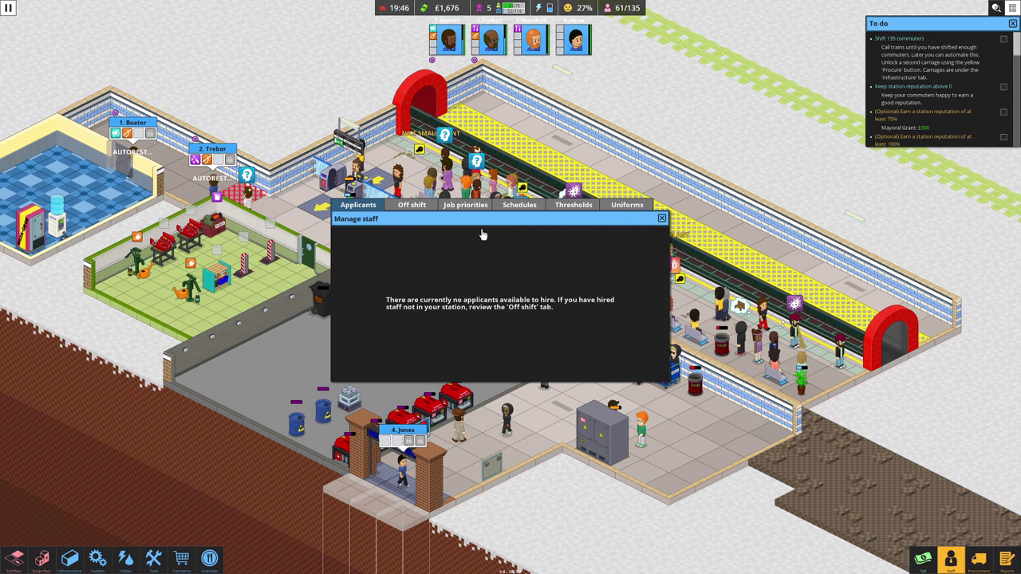
- Check staff job priorities, then bring up the tool shop listing the £100 level 1 litter picker
left_click(465, 205)
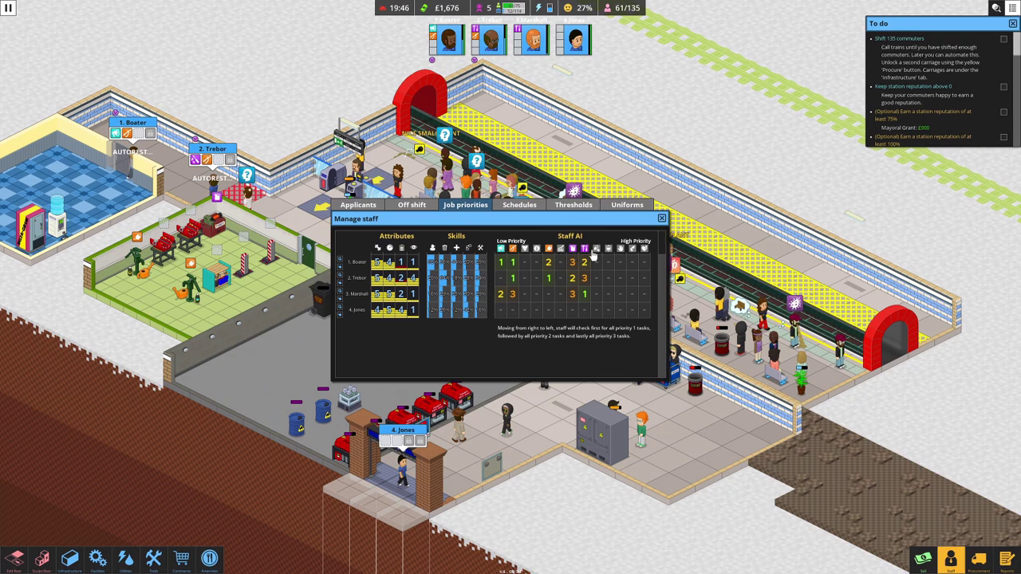
left_click(662, 219)
key("a")
key("w")
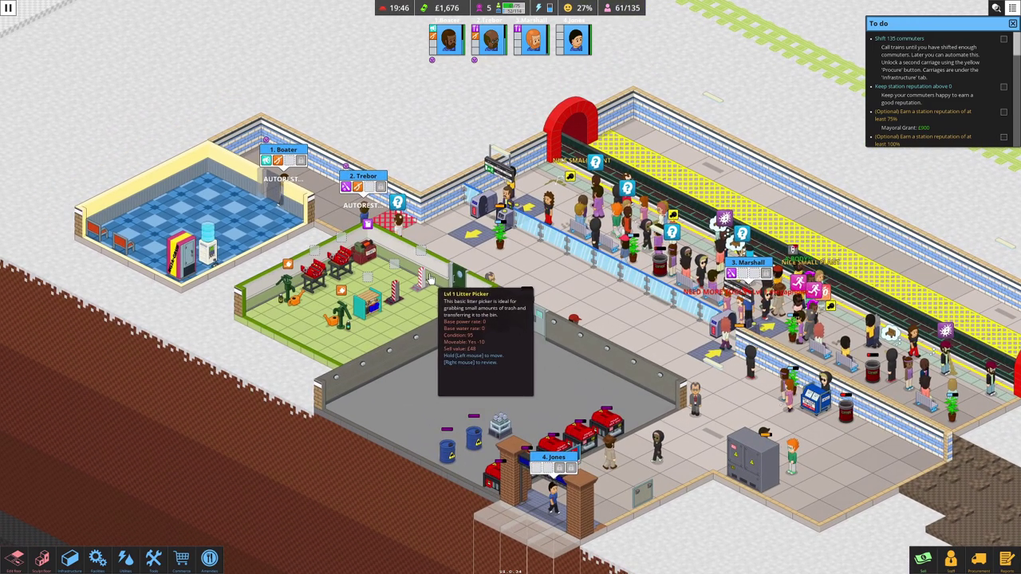
left_click(157, 559)
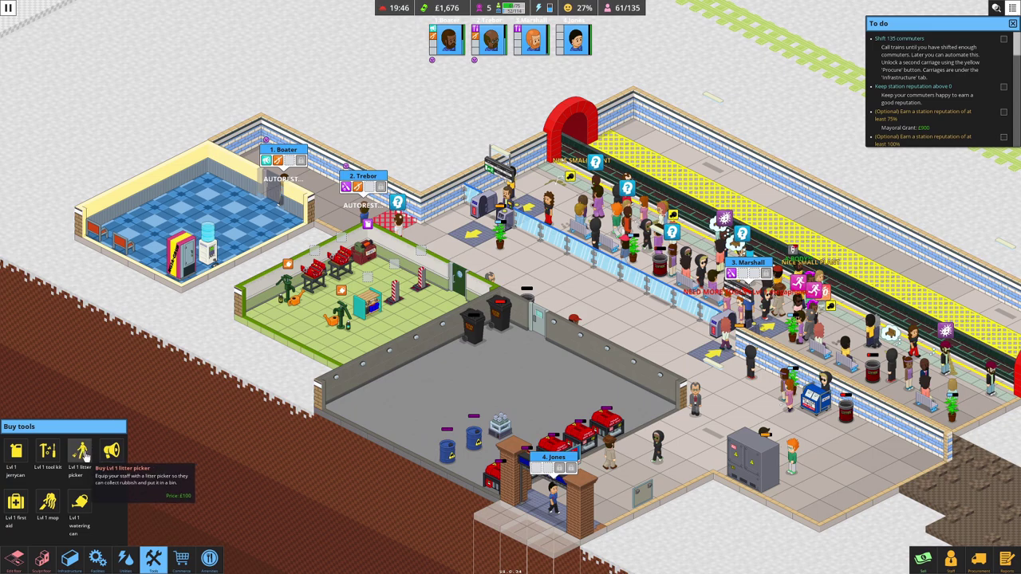
- Place a level 1 first aid kit and two level 1 mops in the tool room
left_click(16, 501)
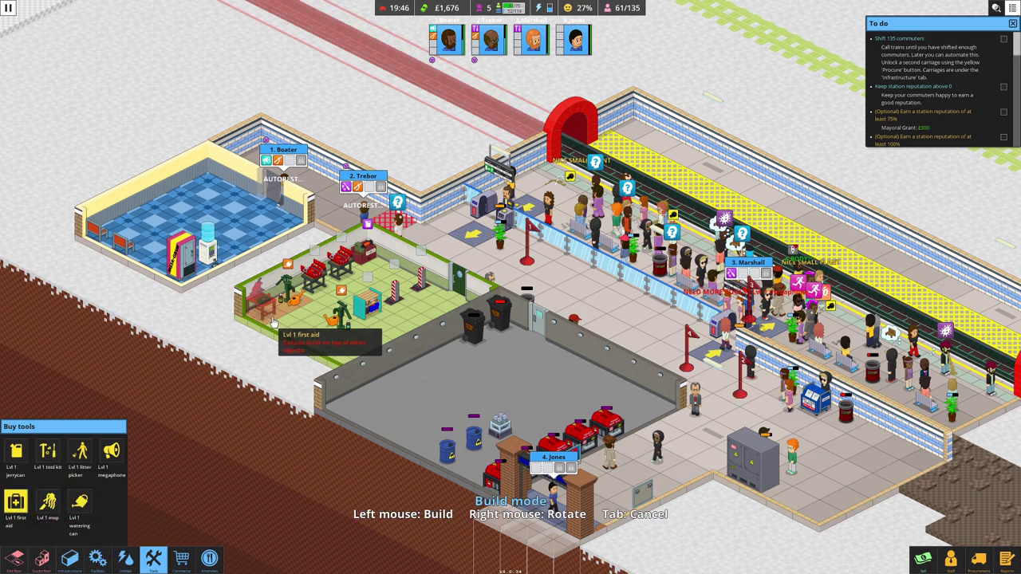
left_click(267, 319)
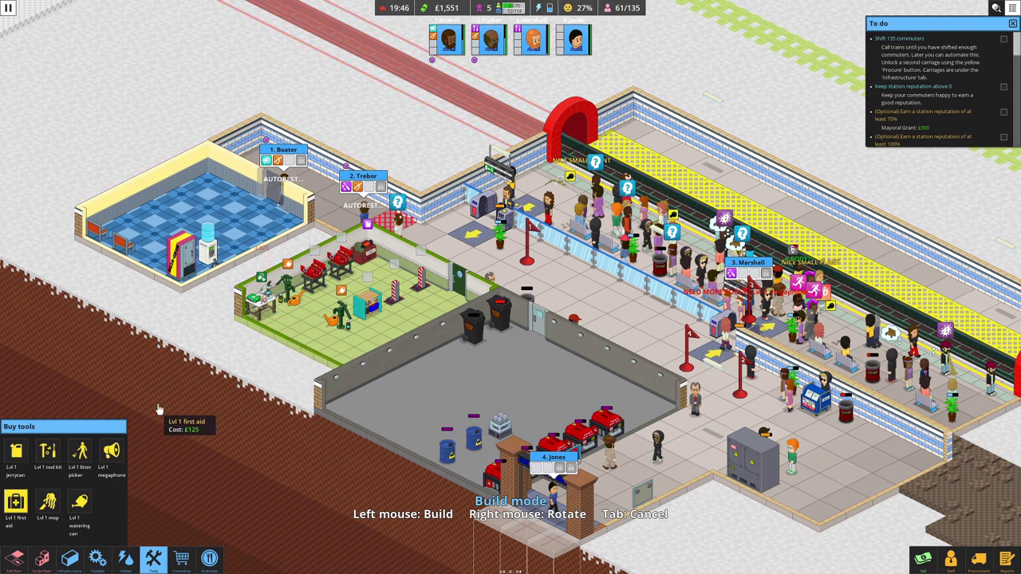
left_click(47, 501)
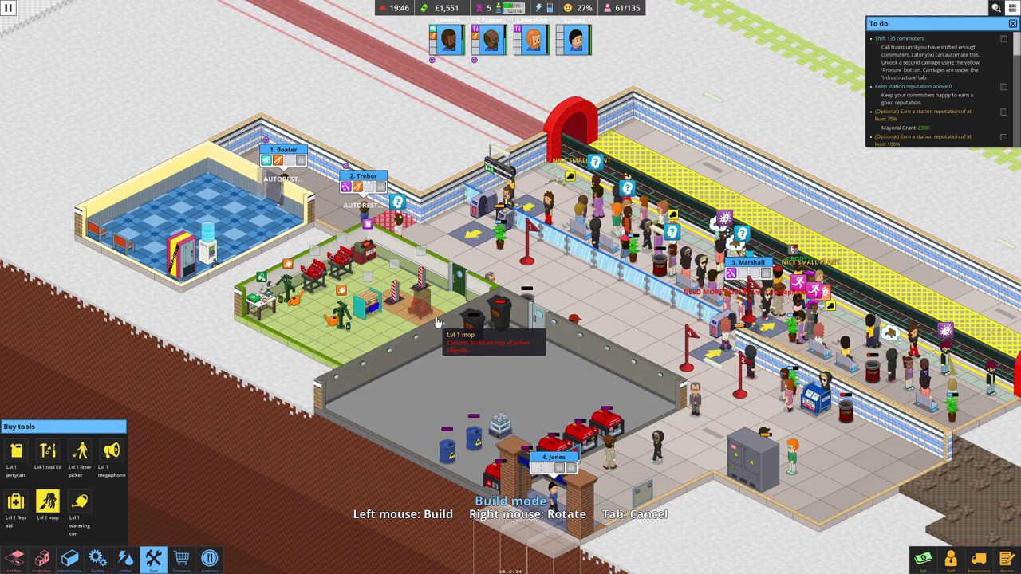
left_click(463, 320)
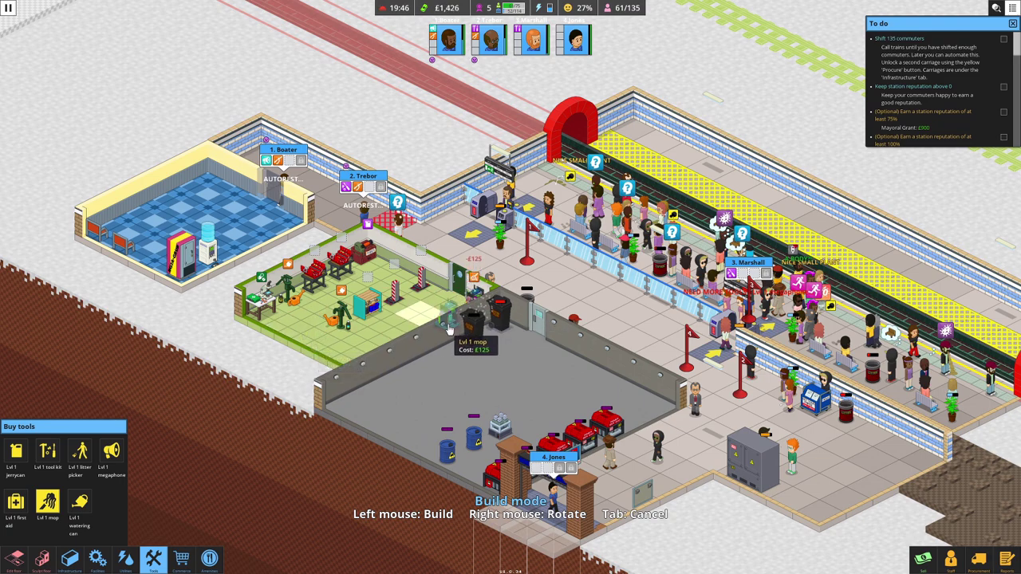
left_click(447, 331)
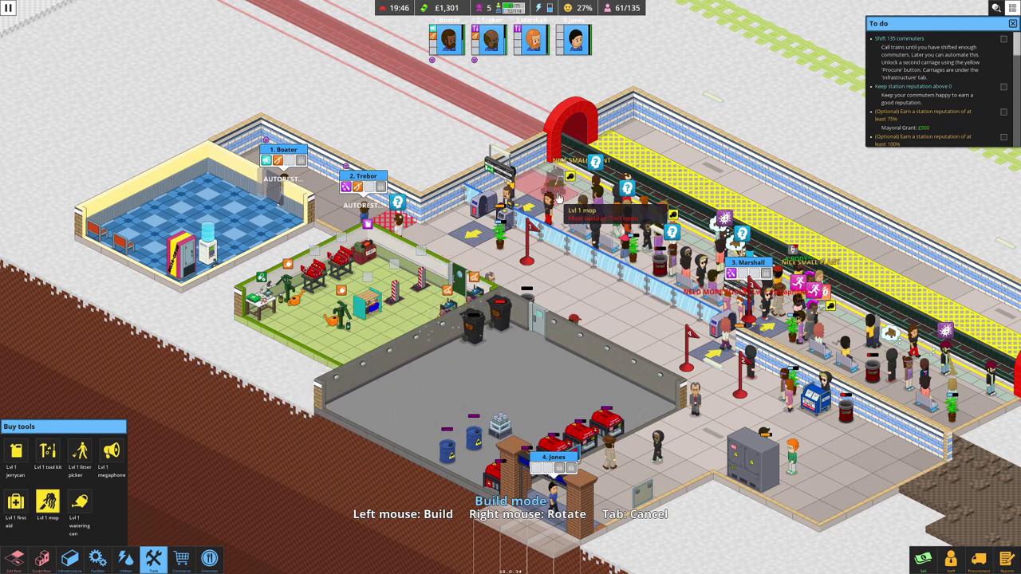
- Add a second level 1 first aid kit to the tool room and stop placing tools
key("d")
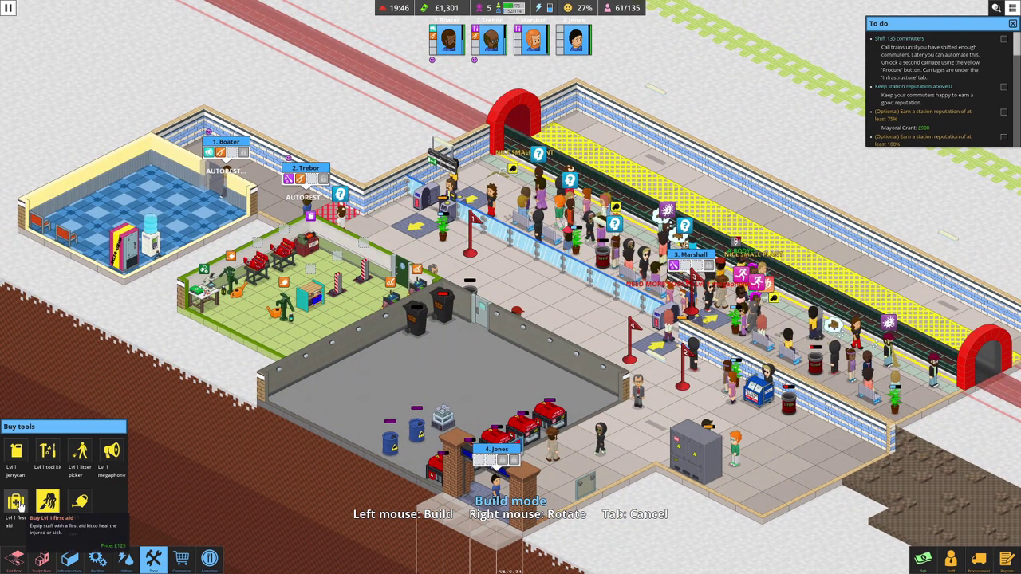
left_click(16, 502)
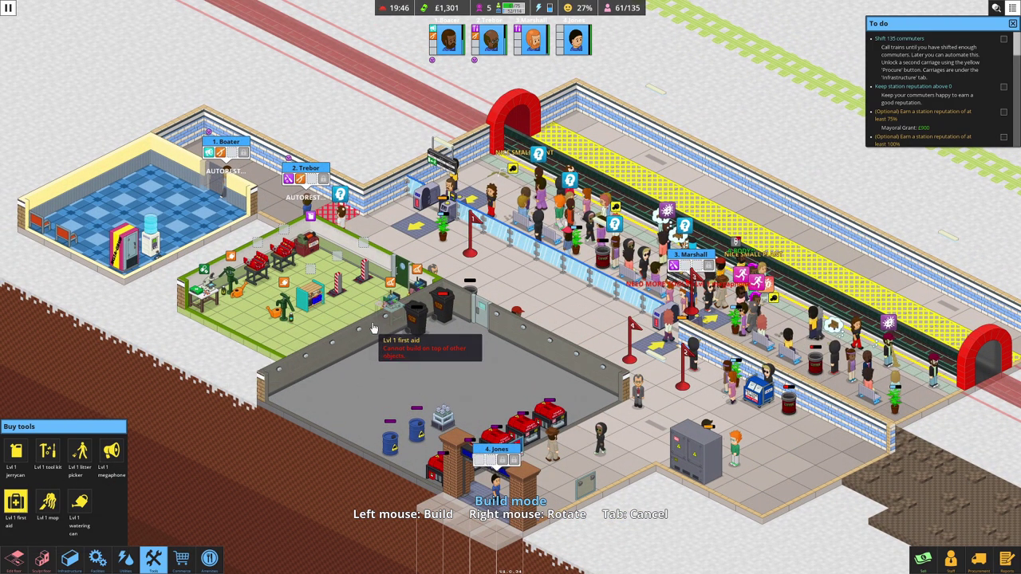
left_click(273, 337)
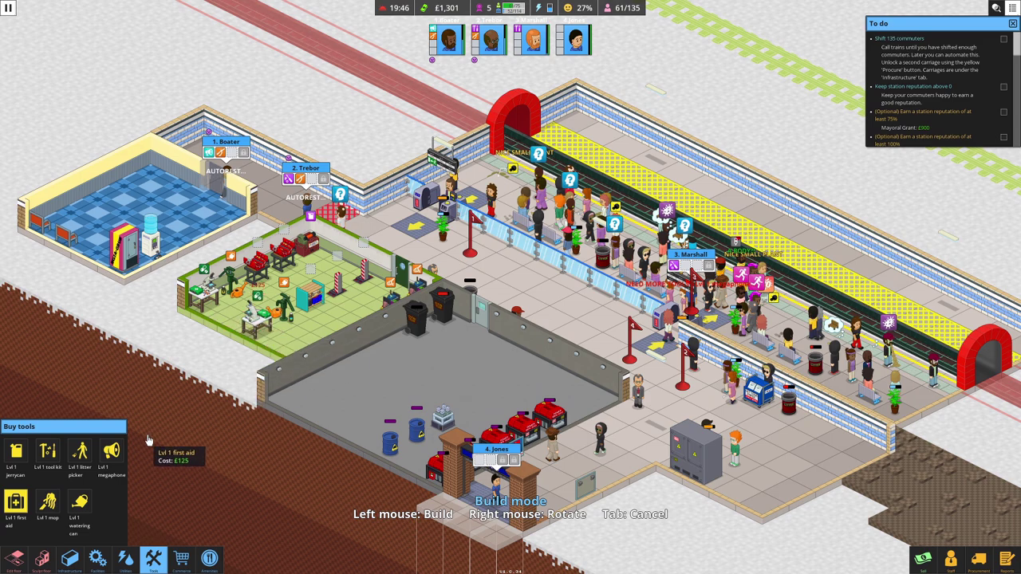
key("Tab")
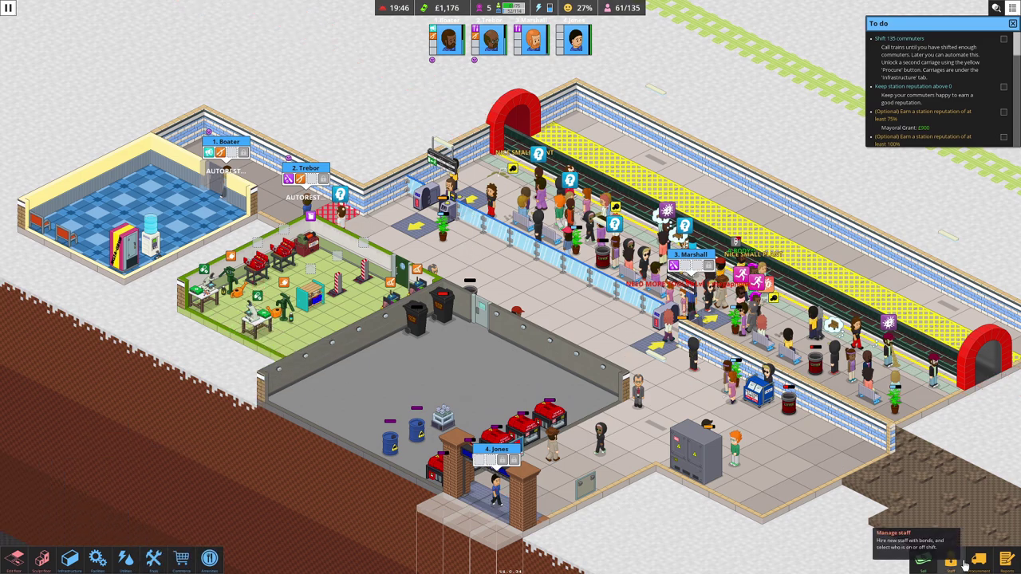
- Assign Staff AI job priorities 1–3 across all four workers, giving new hire Jones a task
left_click(951, 559)
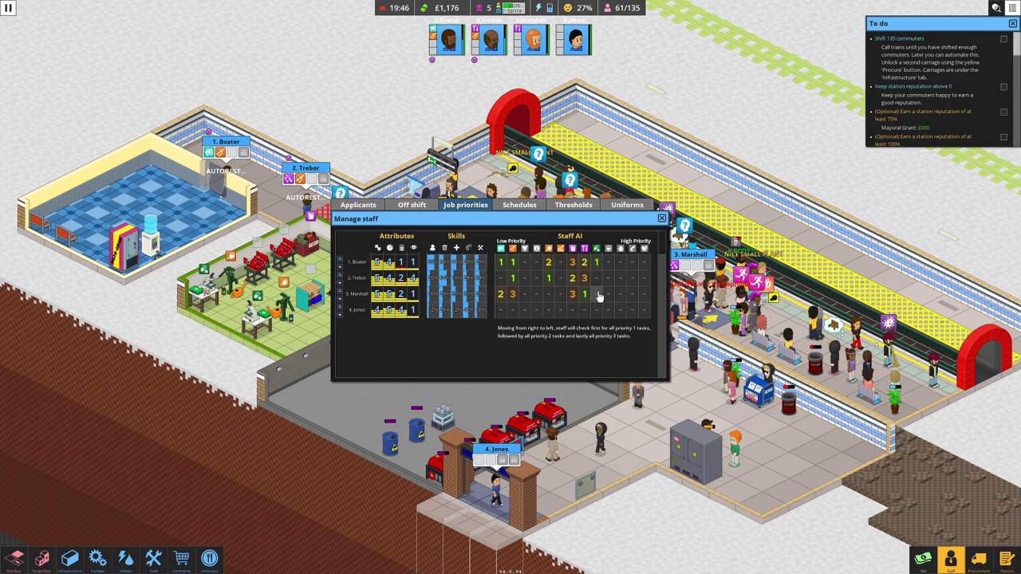
left_click(597, 297)
right_click(597, 295)
left_click(595, 293)
left_click(561, 280)
left_click(561, 265)
left_click(562, 295)
left_click(560, 310)
left_click(502, 279)
left_click(502, 279)
- Deploy Jones, the fourth staff member, at the concourse flag
left_click(662, 218)
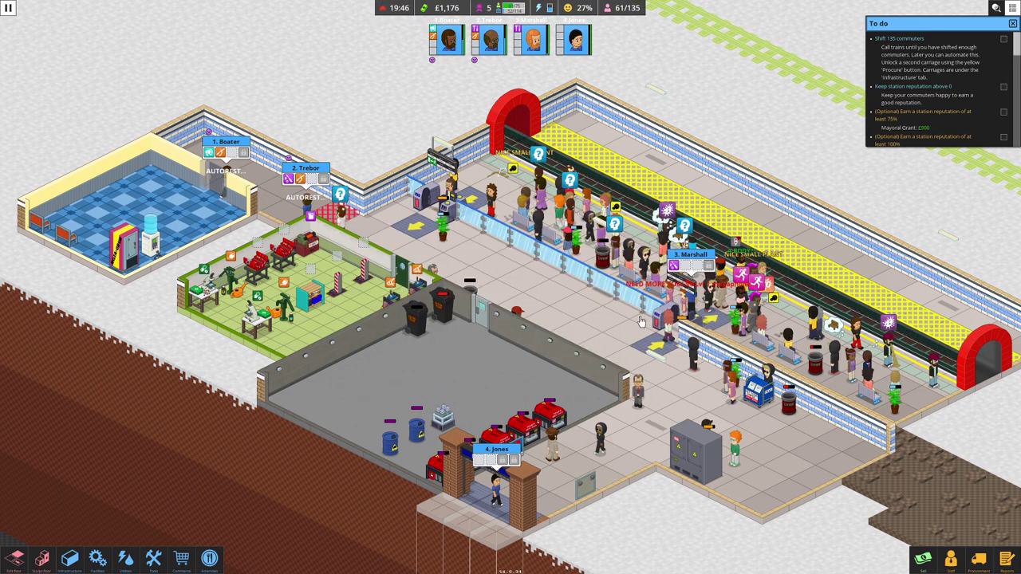
left_click_drag(642, 324, 543, 298)
left_click(398, 461)
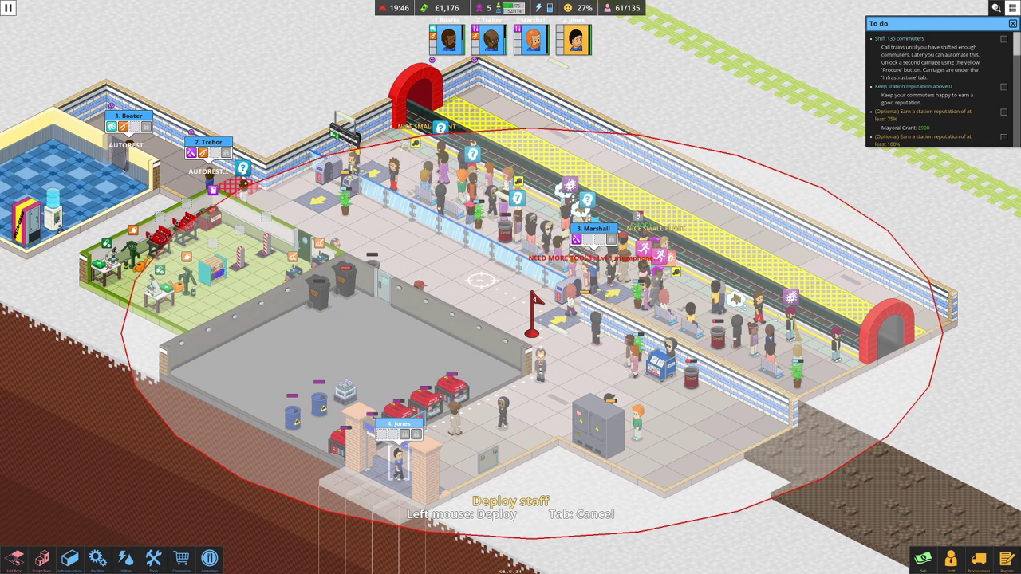
left_click(533, 333)
- Rename Jones to 'Grand Arisae' in her staff file
left_click(397, 451)
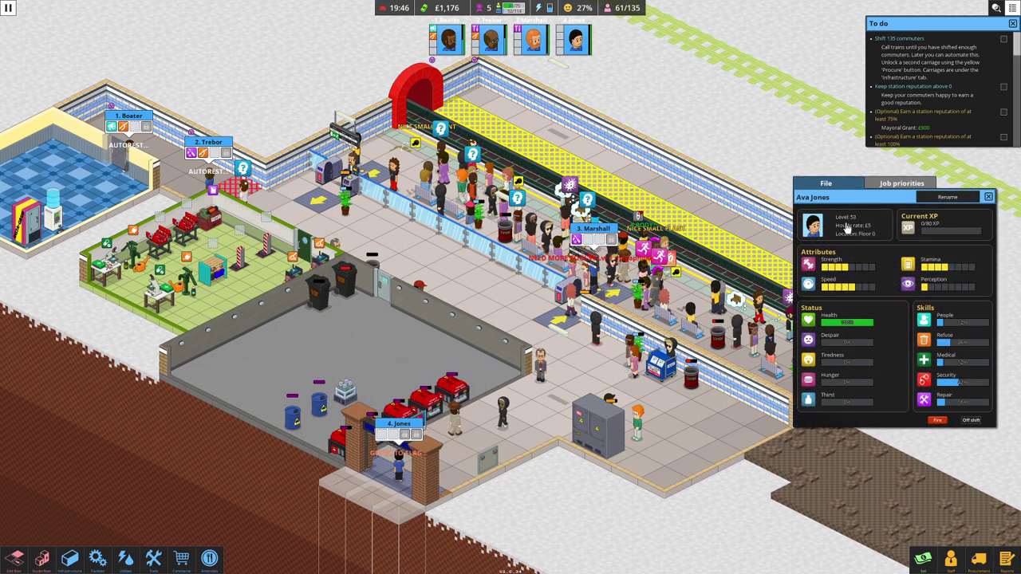
left_click(925, 200)
type("Artaue")
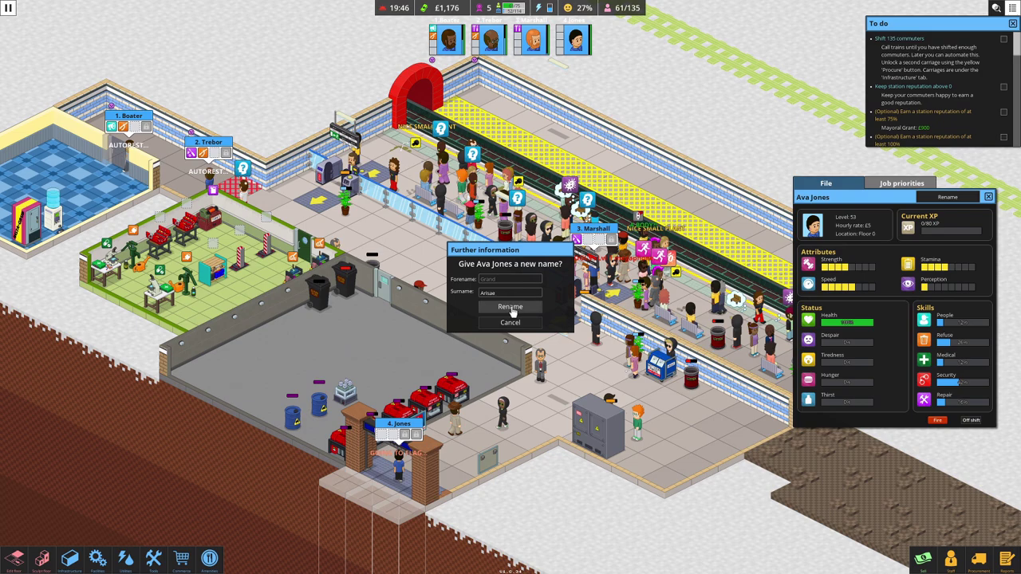
left_click(511, 308)
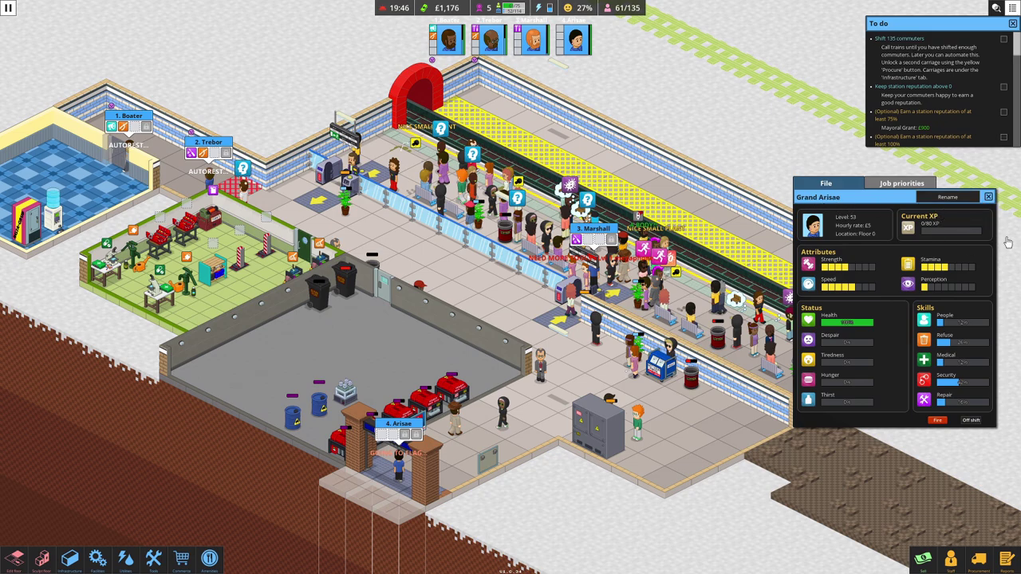
left_click(988, 197)
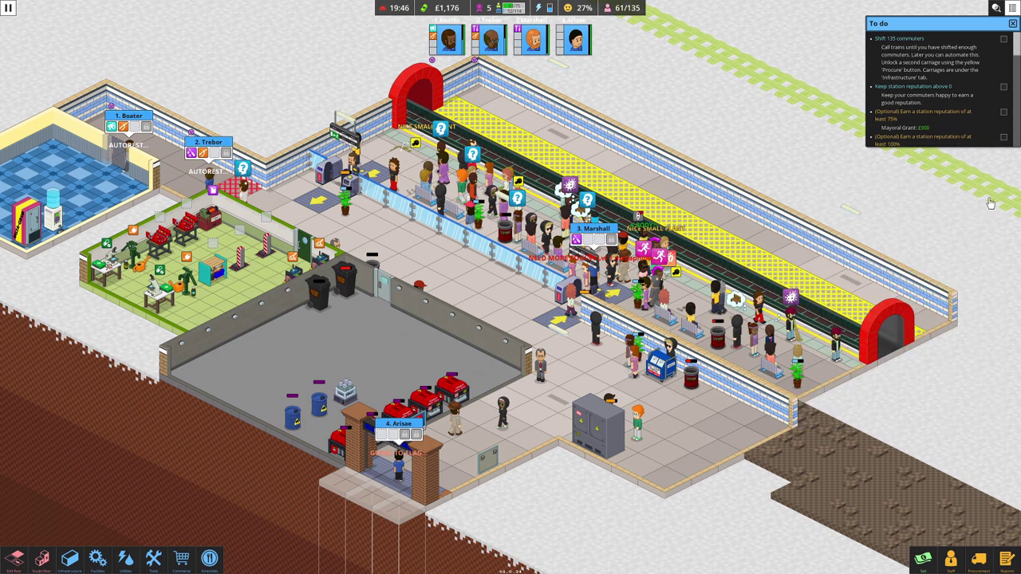
left_click_drag(857, 392, 889, 421)
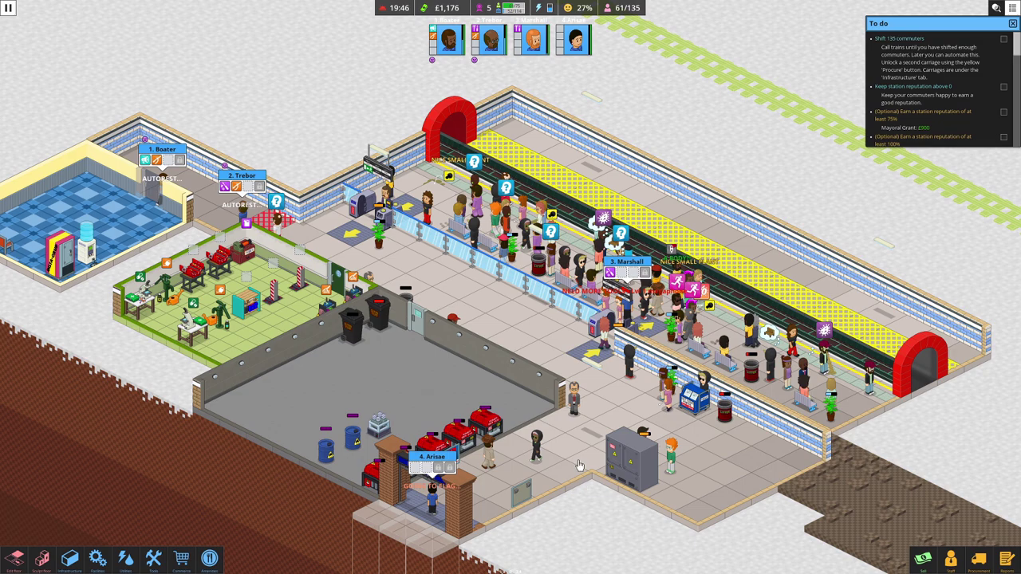
scroll(593, 444, "up", 1)
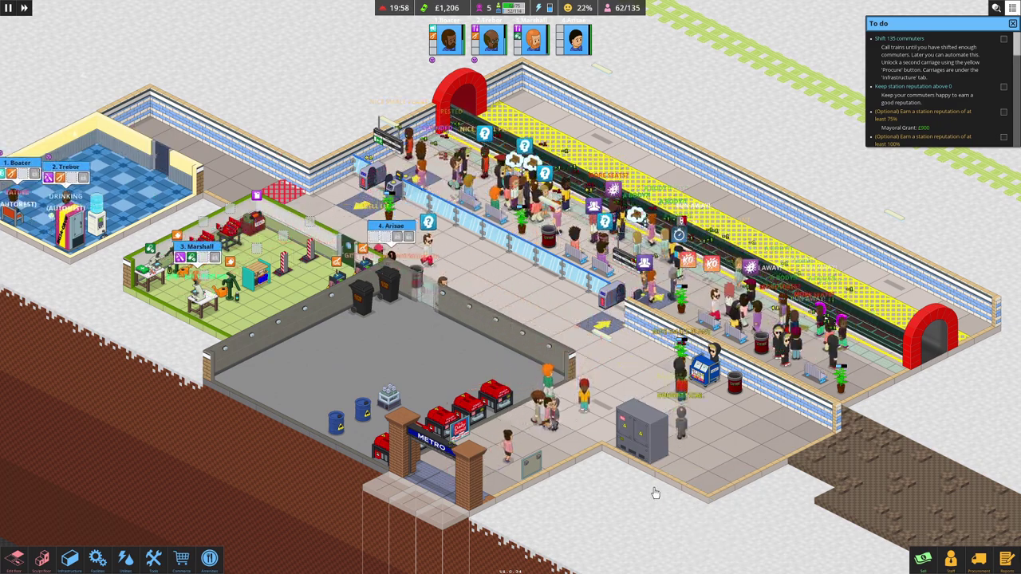
mouse_move(442, 401)
left_mouse_down()
mouse_move(545, 399)
mouse_move(499, 397)
left_mouse_up()
scroll(680, 405, "down", 2)
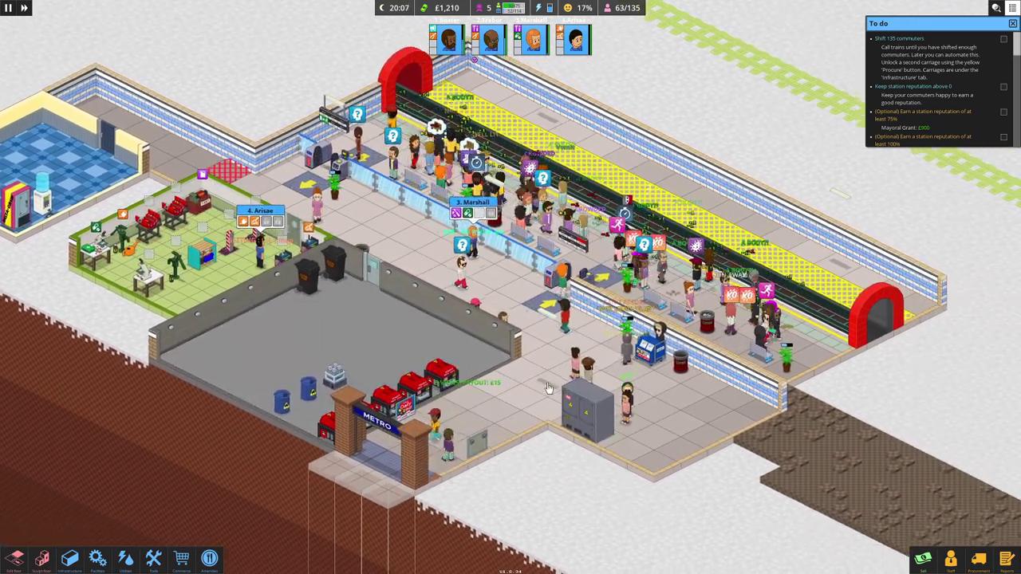
scroll(511, 312, "up", 2)
scroll(511, 311, "up", 1)
left_click_drag(511, 311, 576, 240)
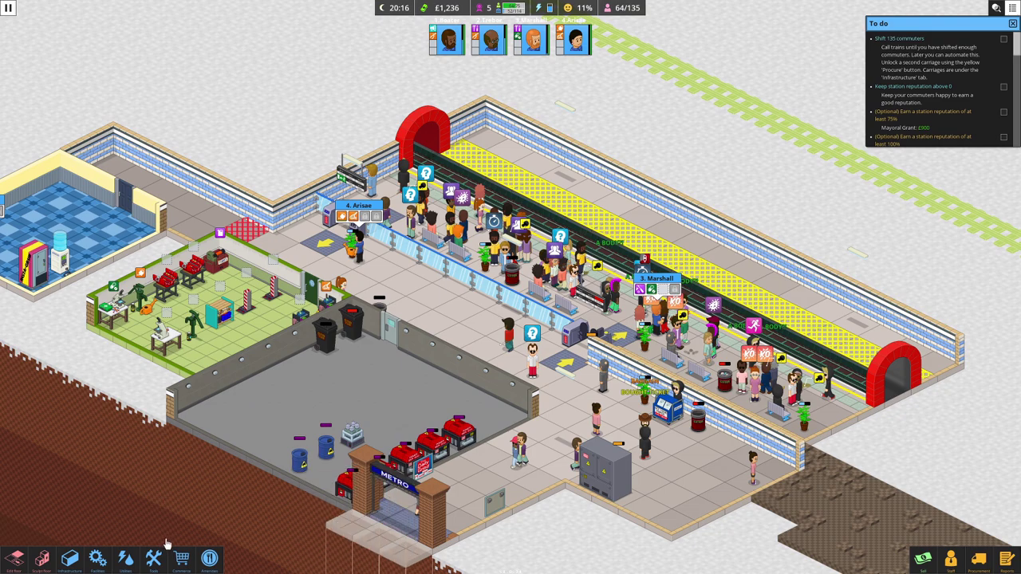
- Place four level 1 alarms: near the entrance gates, two on the platform, one in the concourse
left_click(103, 562)
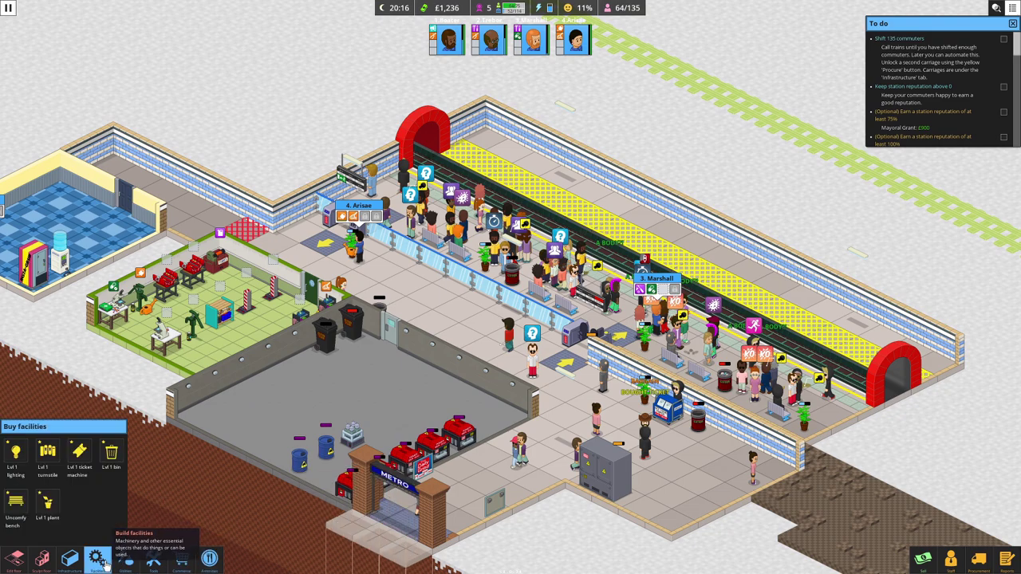
left_click(125, 560)
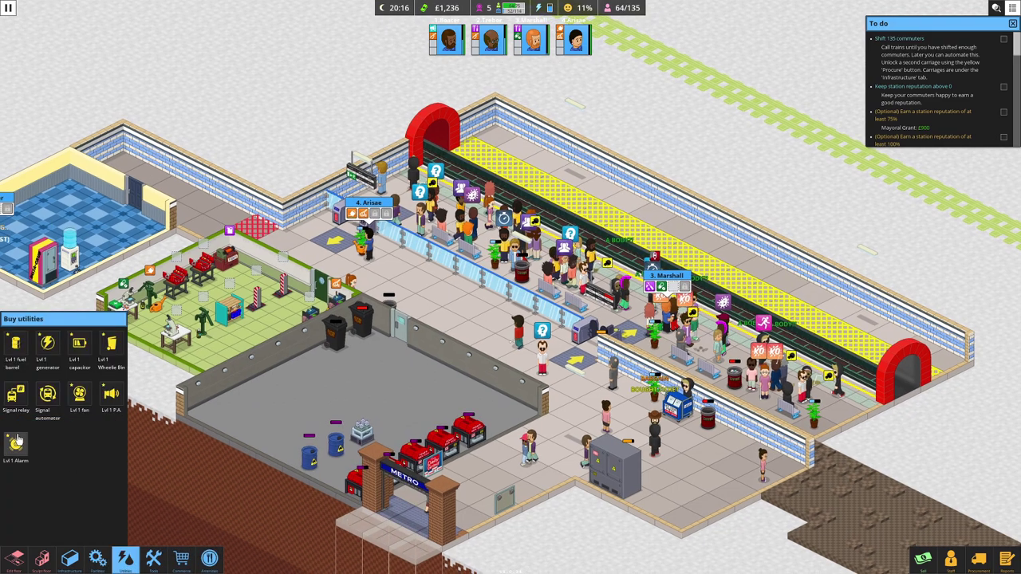
left_click(16, 441)
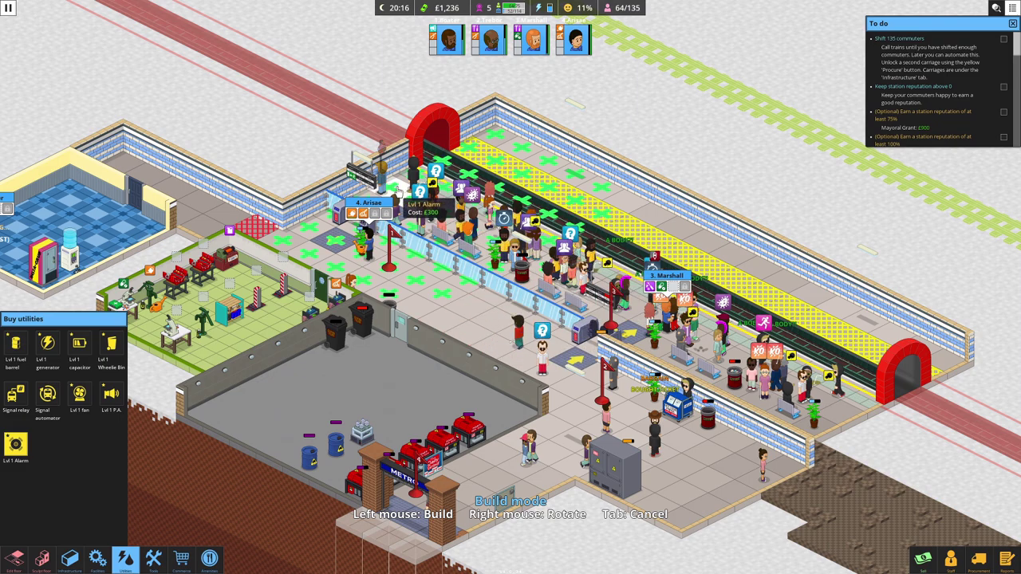
left_click(384, 154)
left_click(842, 395)
left_click(648, 233)
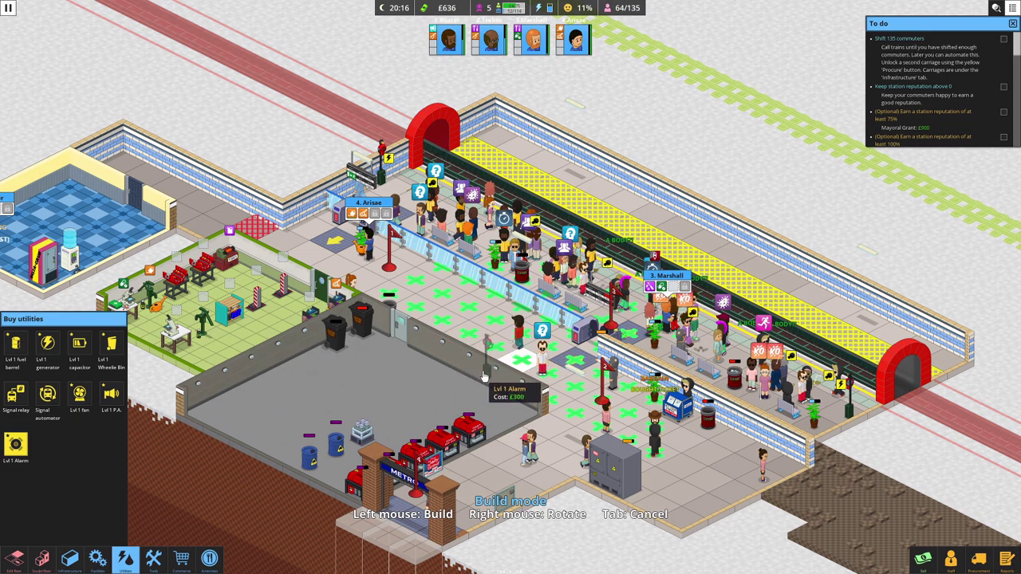
left_click(482, 375)
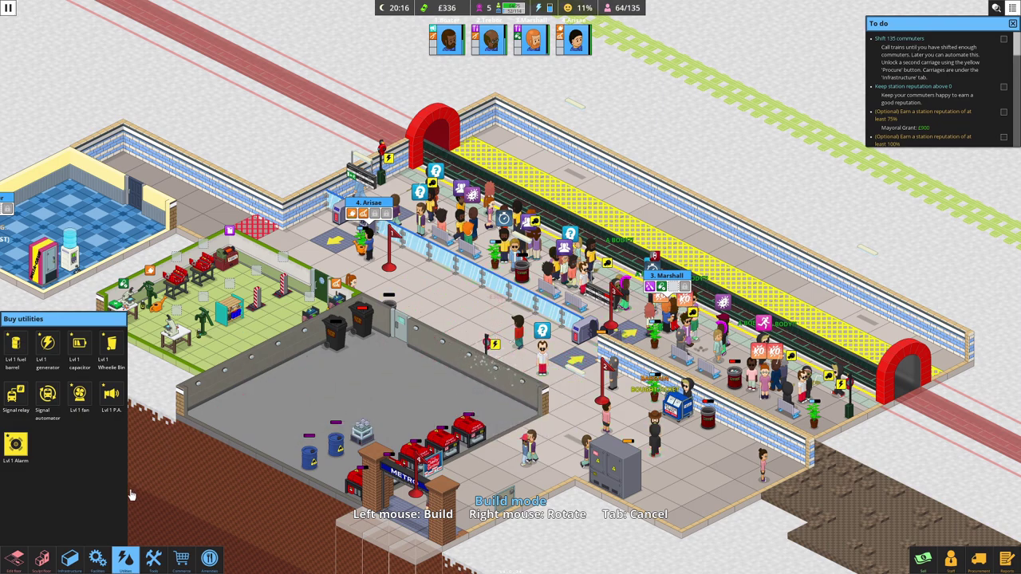
- Build a level 1 generator in the utility room and leave build mode
left_click(48, 343)
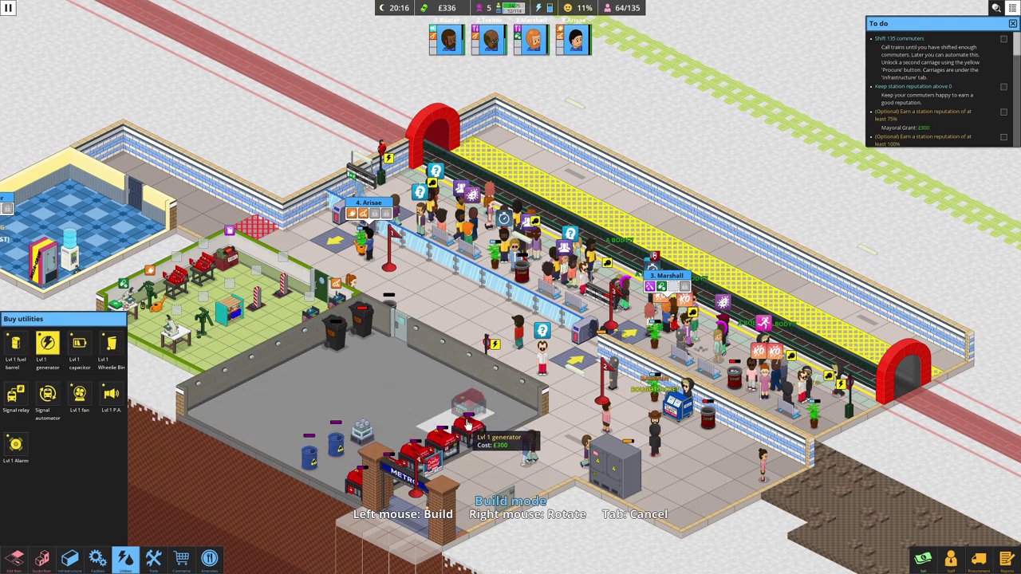
left_click(495, 427)
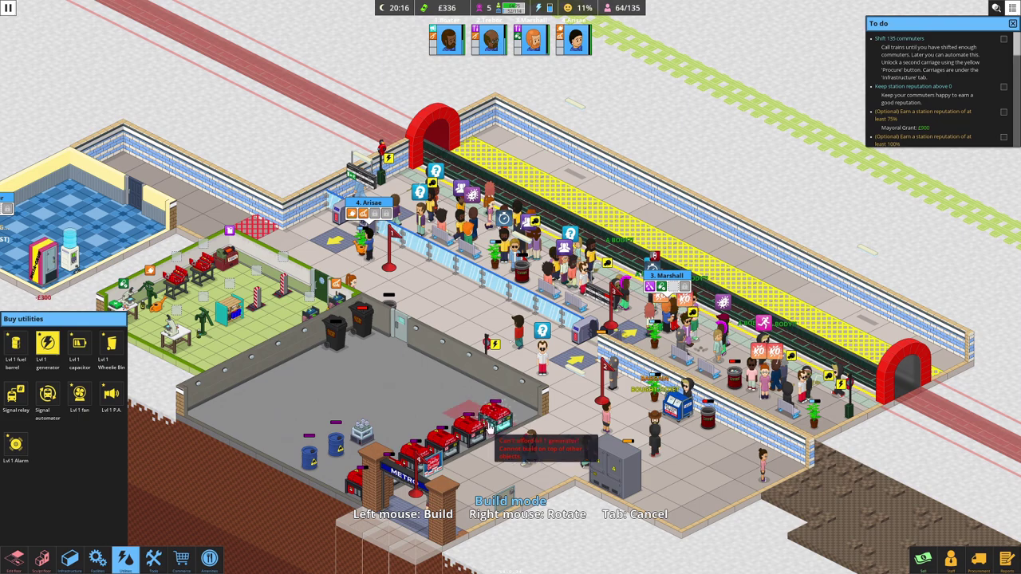
left_click(253, 386)
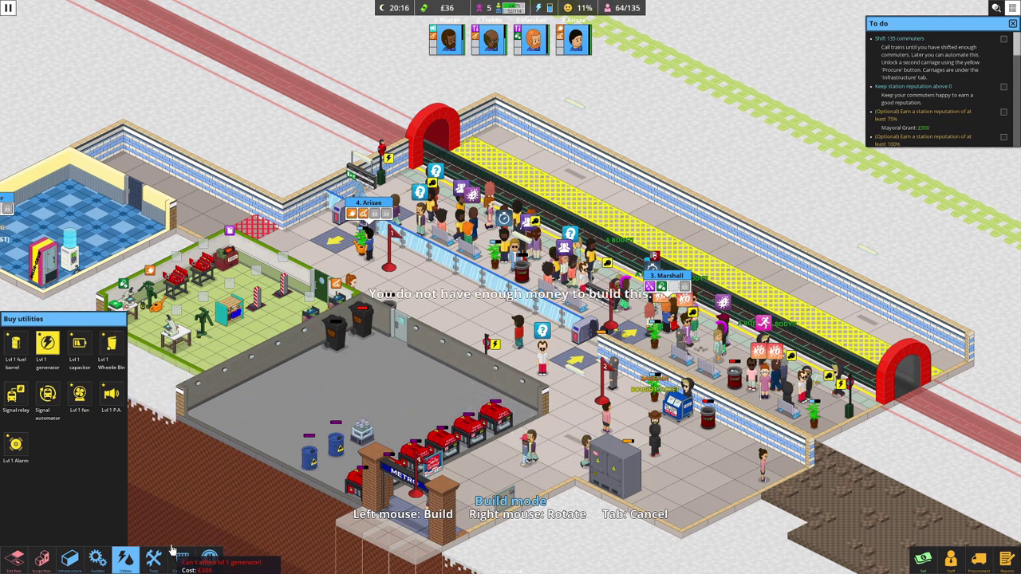
left_click(127, 559)
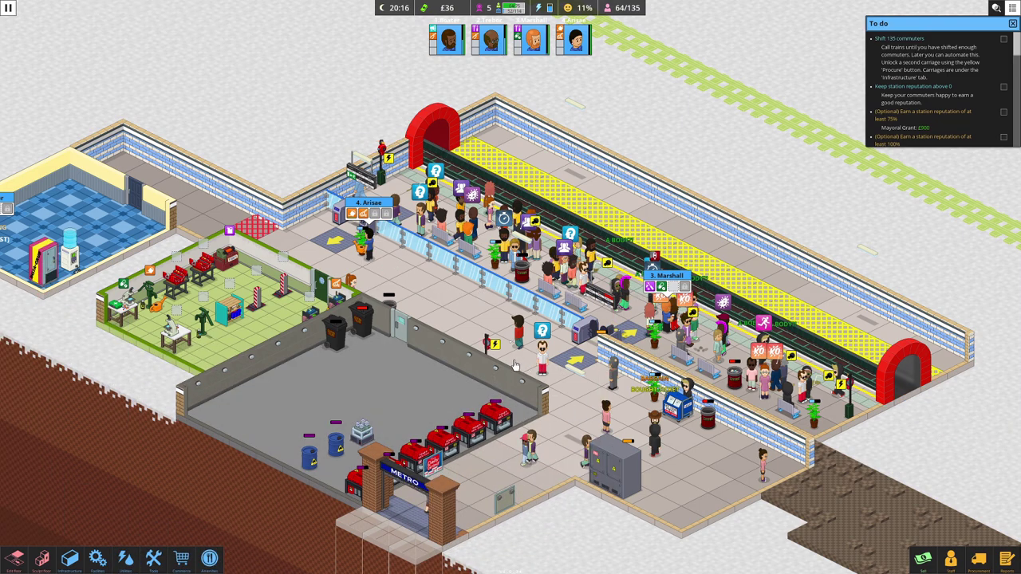
- Set off an alarm to scatter commuters, then repost Arisae near the platform ticket gates
left_click(393, 179)
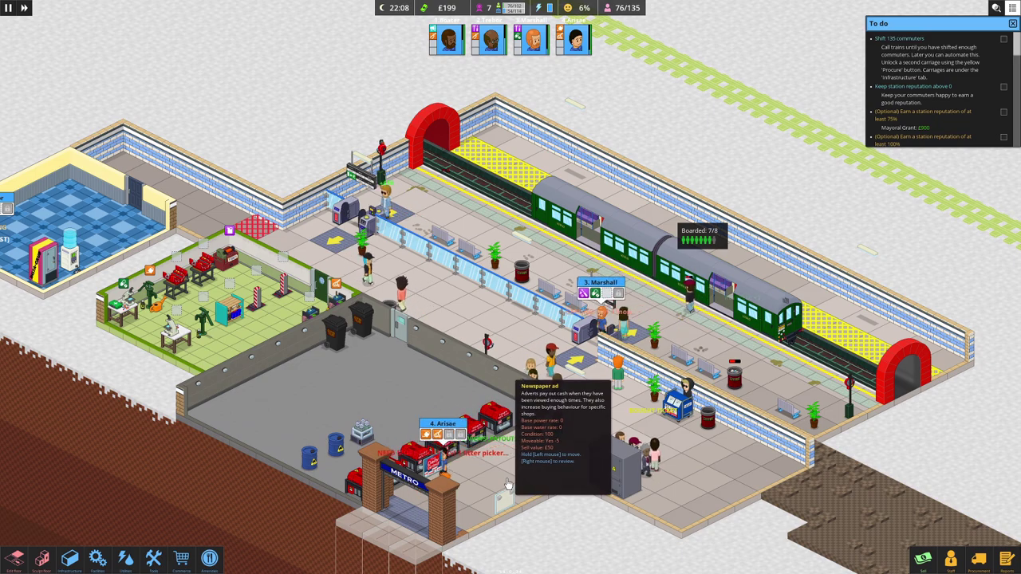
left_click(415, 467)
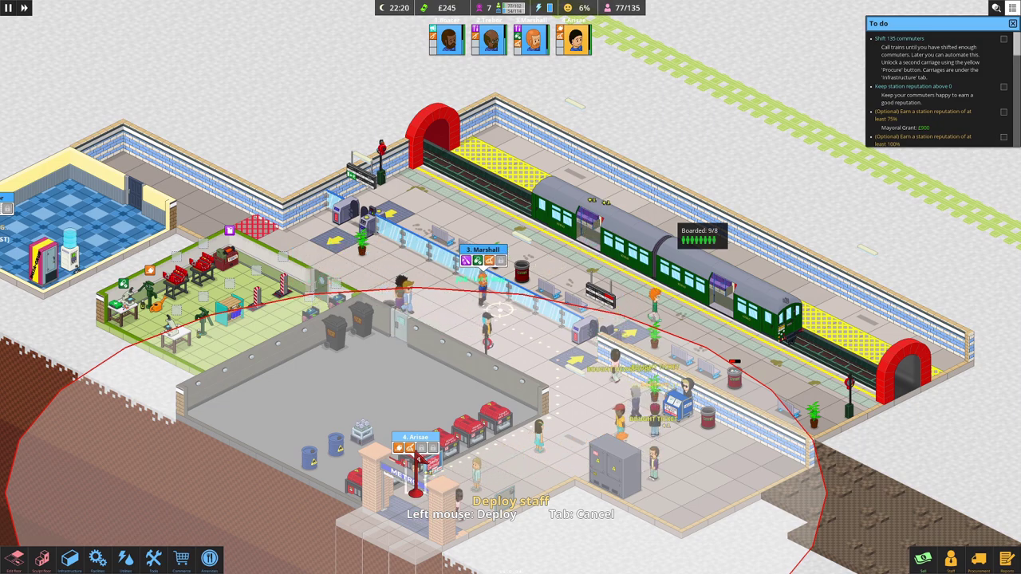
left_click(416, 467)
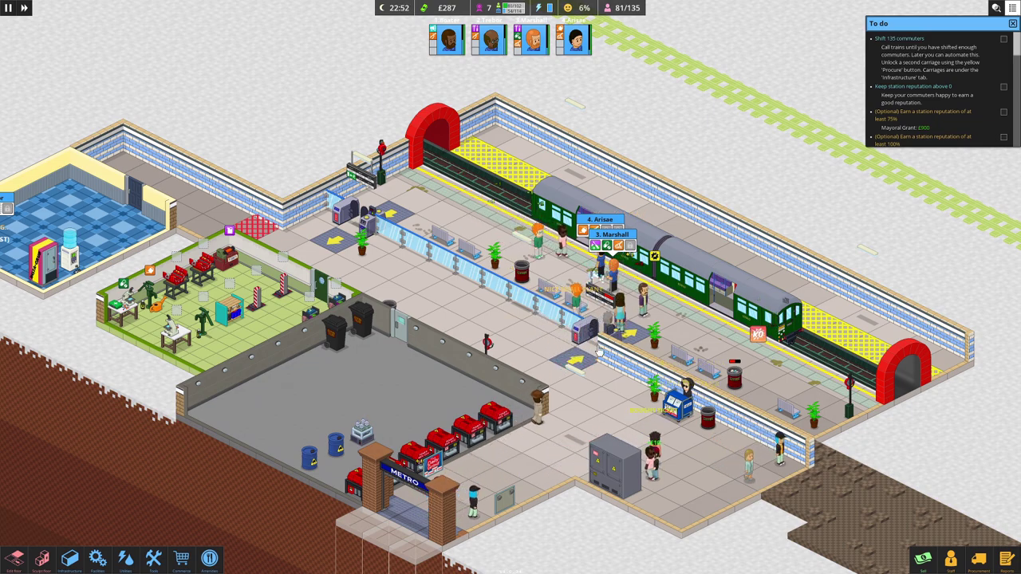
- Pan around the station as it runs past midnight until the reputation report appears
mouse_move(565, 443)
left_mouse_down()
mouse_move(413, 289)
mouse_move(443, 291)
left_mouse_up()
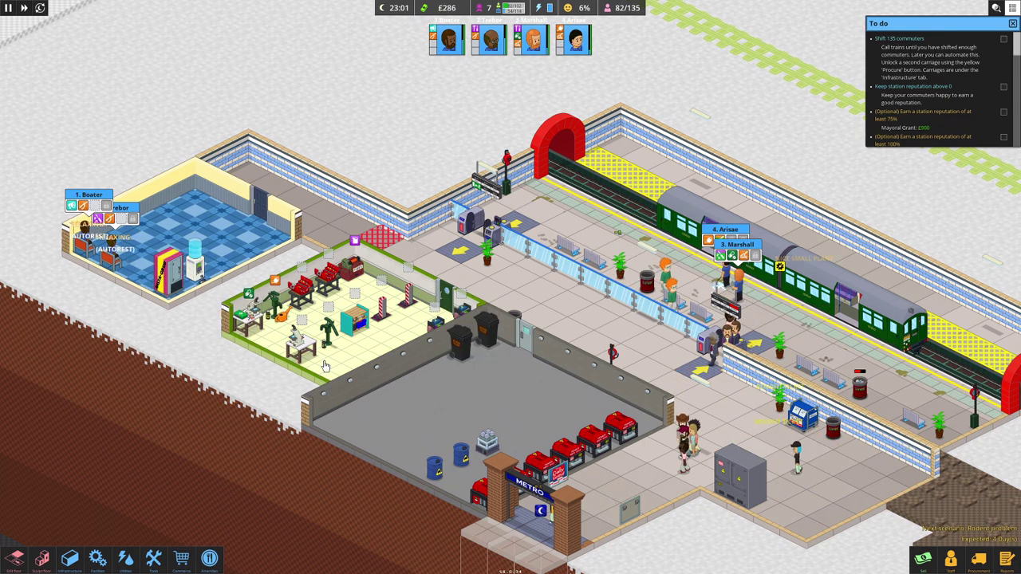
left_click_drag(472, 346, 348, 324)
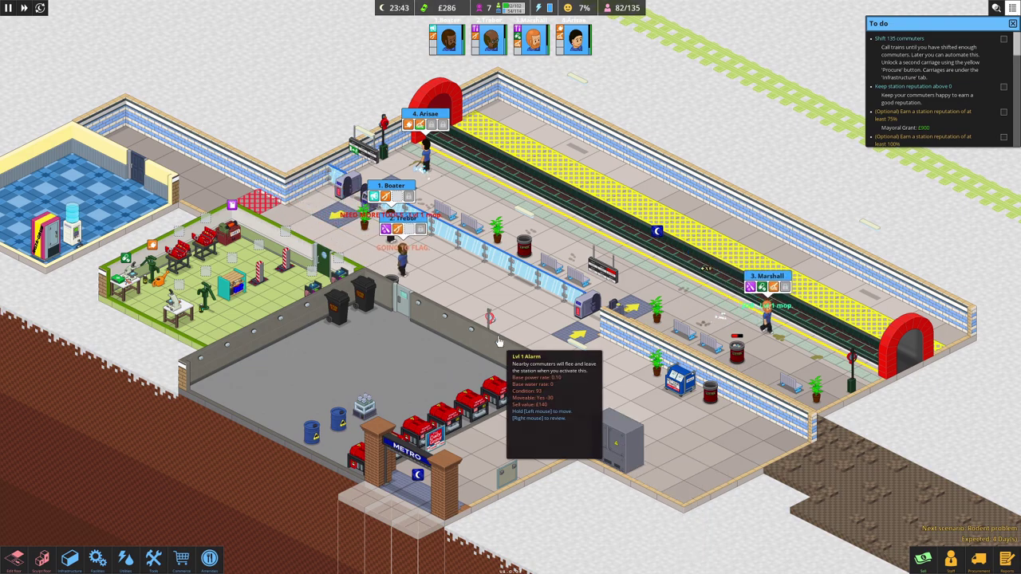
key("Right")
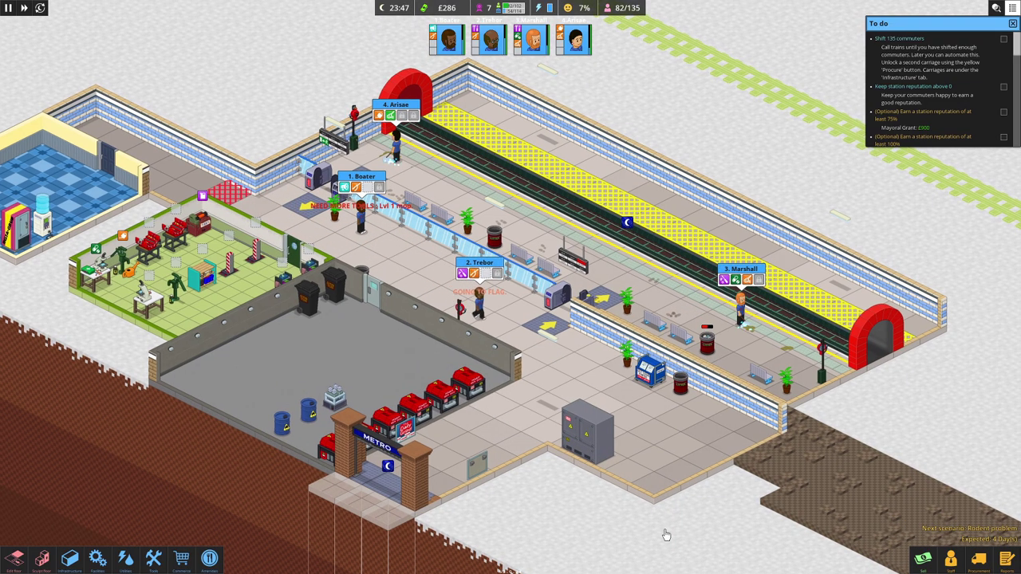
key("Right")
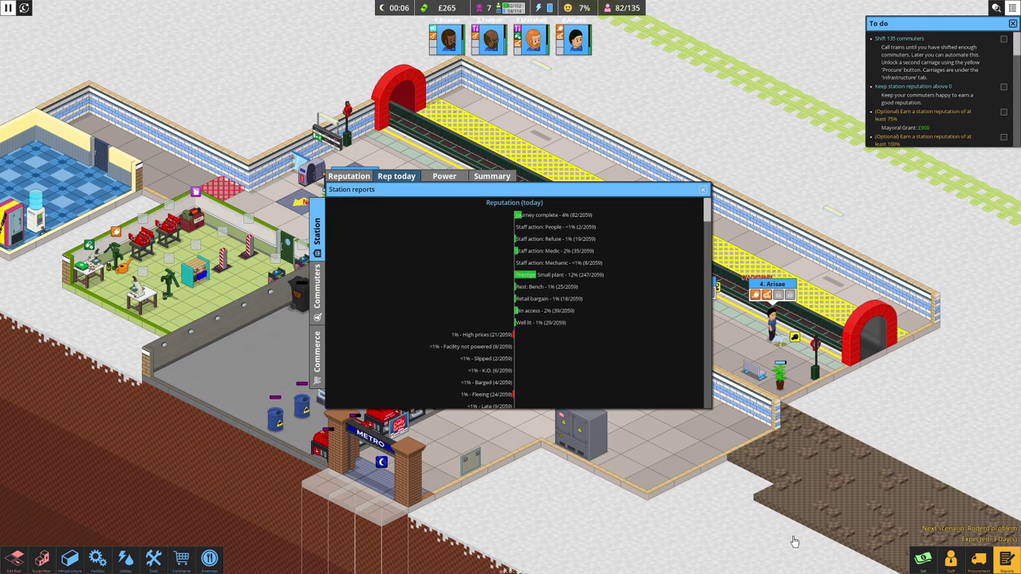
scroll(608, 295, "down", 2)
scroll(608, 294, "down", 2)
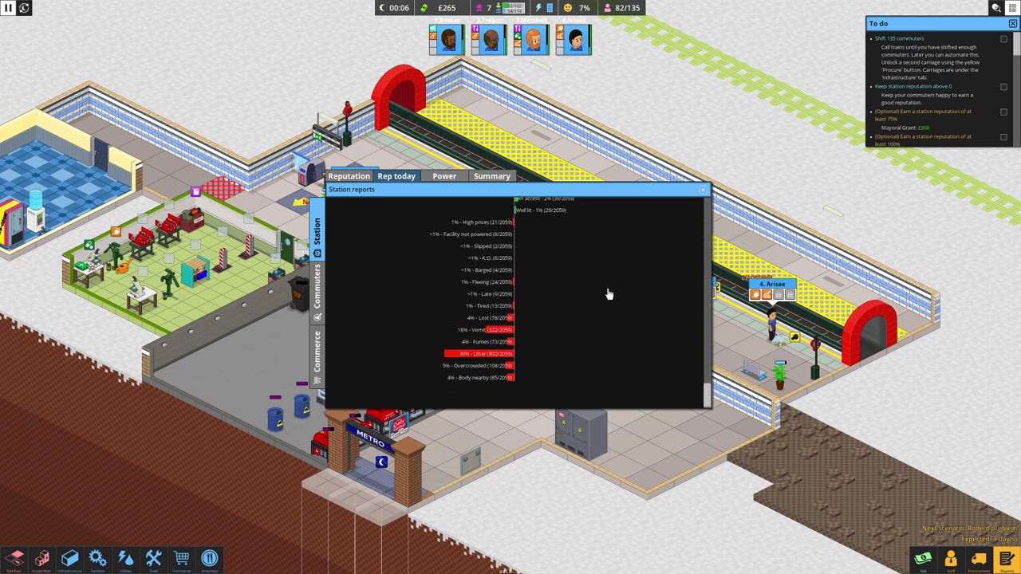